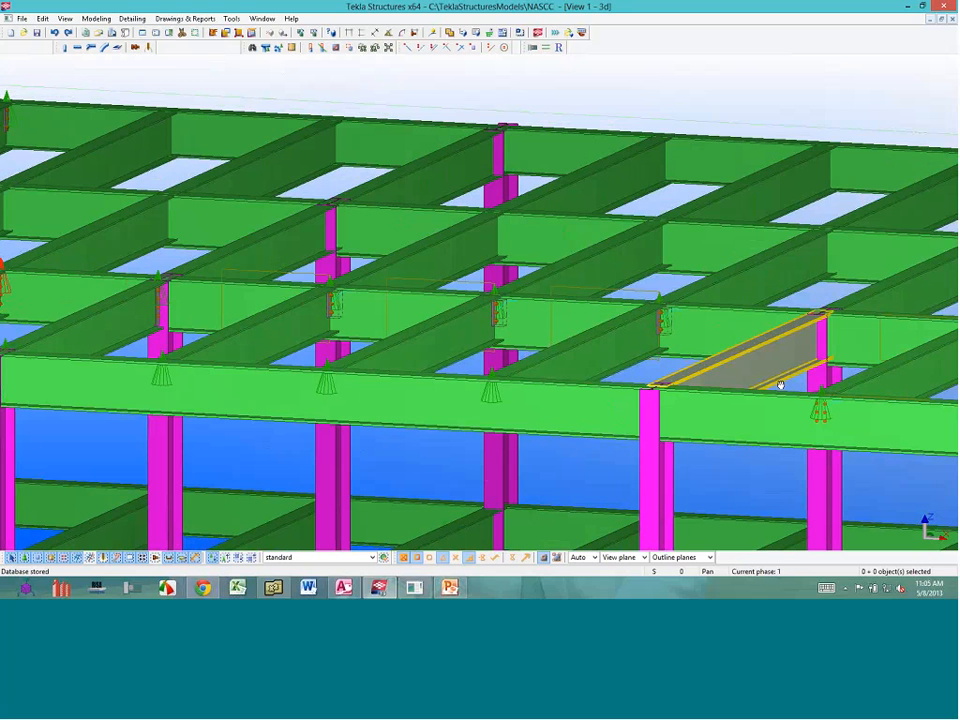
# Examine the beam-to-girder connections in the 3D model, including the clip angle on the lower floor
pyautogui.keyDown('ctrl'); pyautogui.moveTo(781, 384); pyautogui.dragTo(745, 377, button='middle'); pyautogui.keyUp('ctrl')
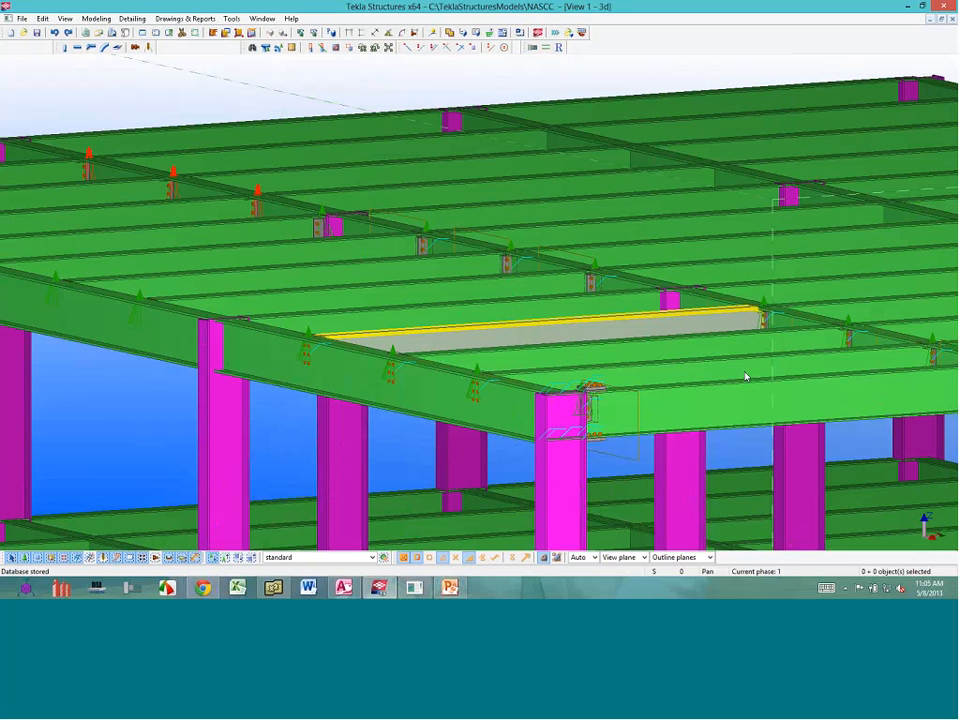
pyautogui.keyDown('ctrl'); pyautogui.moveTo(746, 377); pyautogui.dragTo(519, 334, button='middle'); pyautogui.keyUp('ctrl')
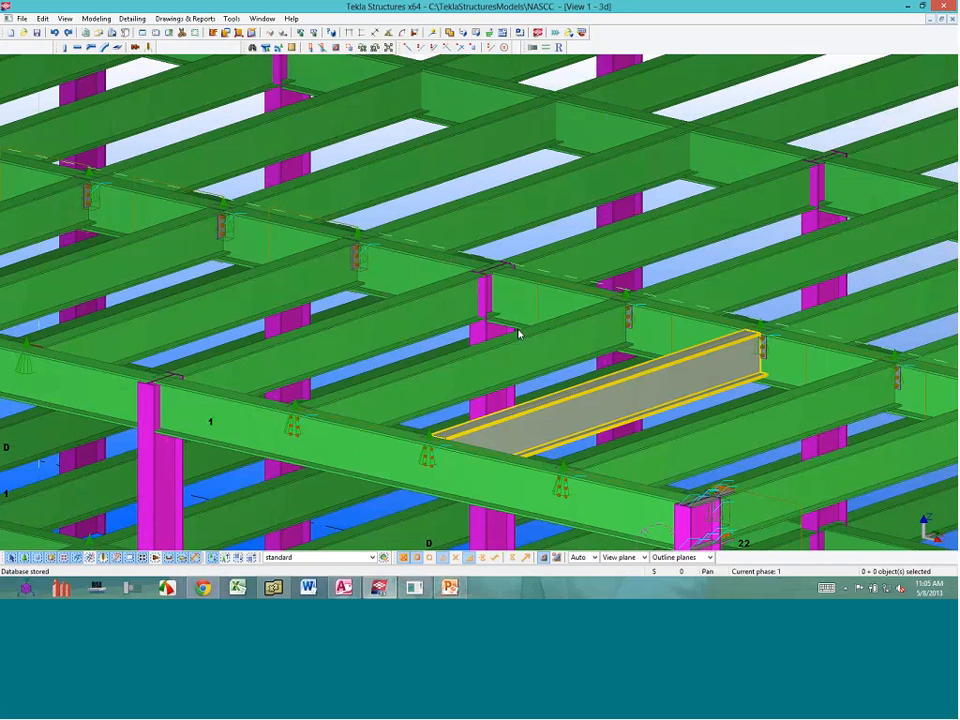
pyautogui.keyDown('ctrl'); pyautogui.moveTo(519, 334); pyautogui.dragTo(575, 361, button='middle'); pyautogui.keyUp('ctrl')
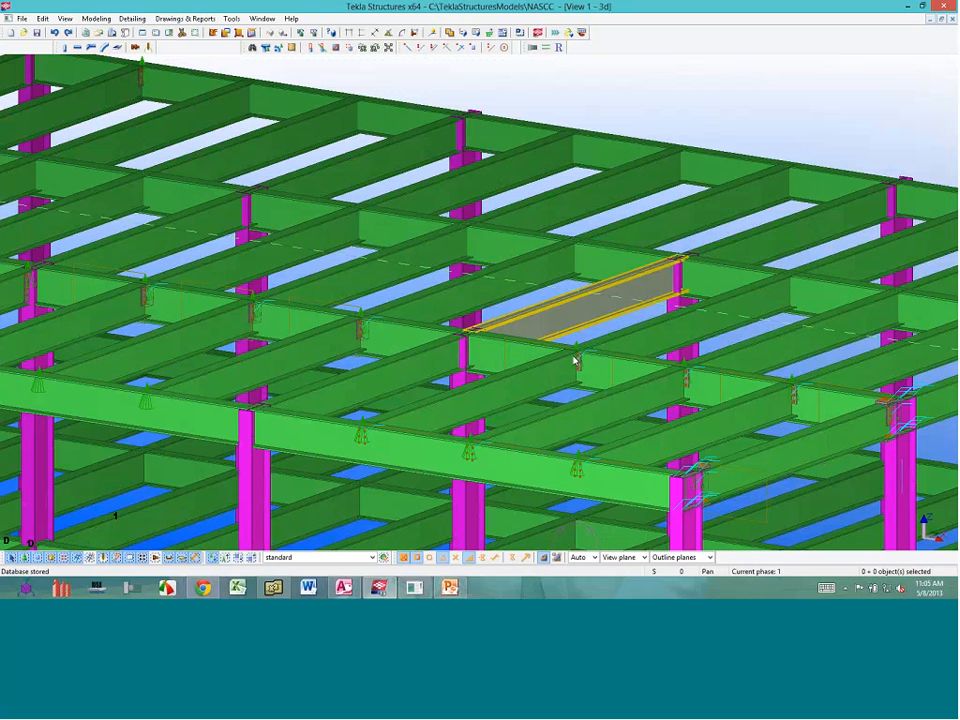
pyautogui.scroll(5, 575, 360)
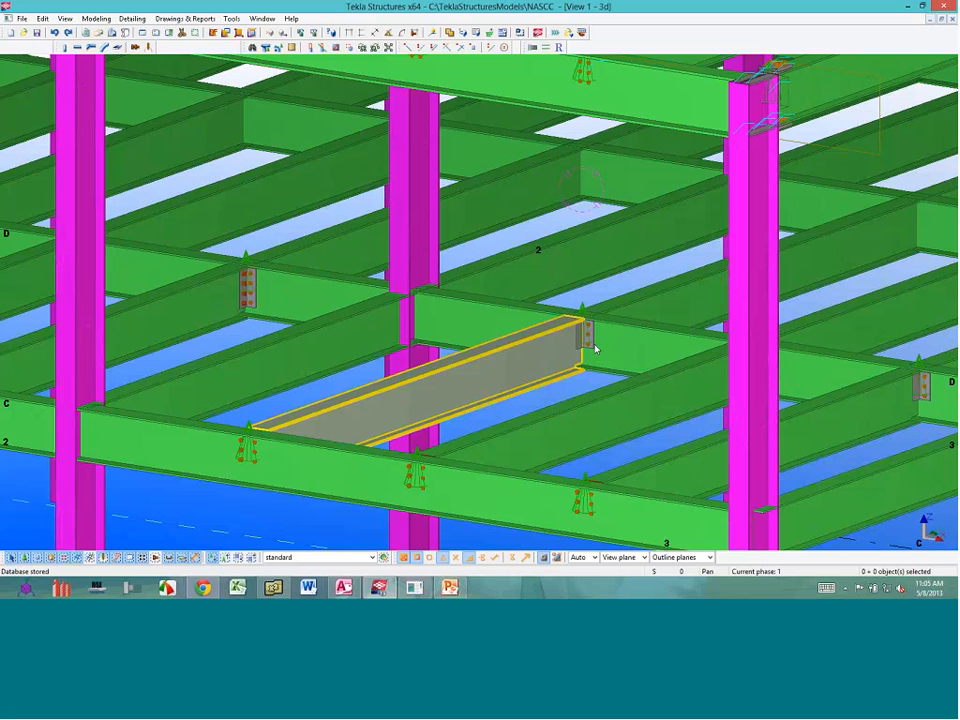
pyautogui.scroll(3, 593, 347)
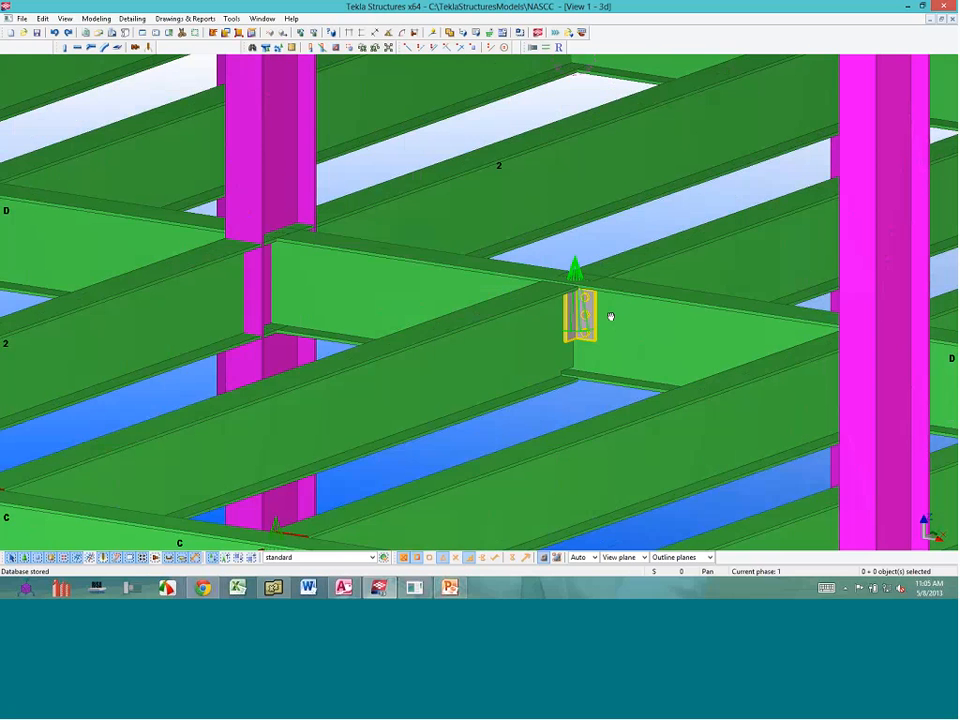
pyautogui.moveTo(611, 316); pyautogui.dragTo(941, 329, button='middle')
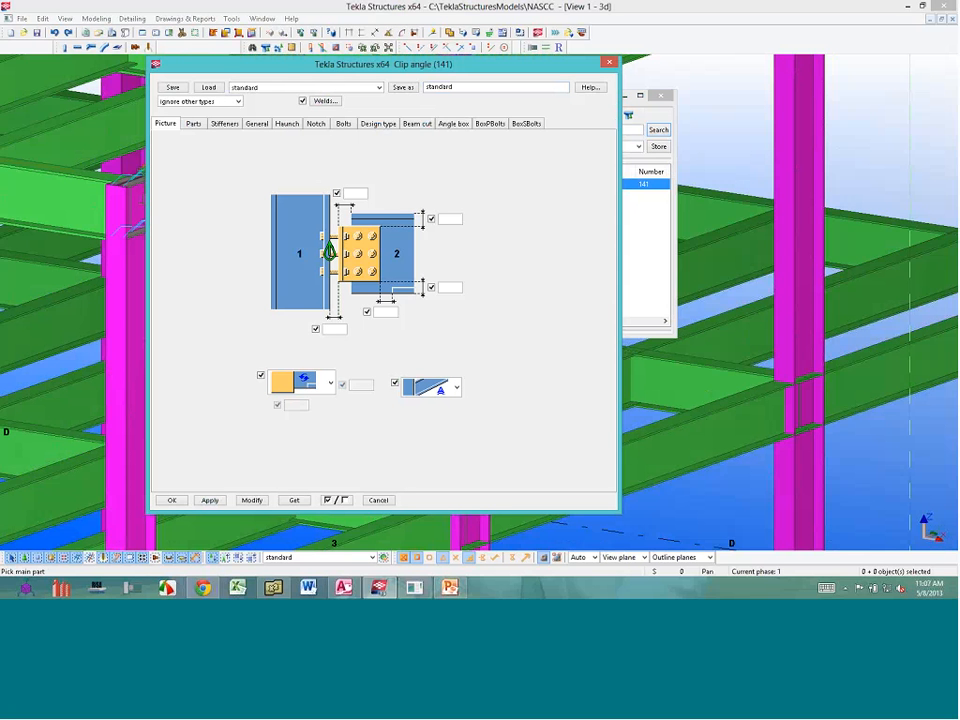
# Set the Clip angle (141) design loads from the secondary to a shear of 40.00 and a tension of 5, and accept the properties
pyautogui.click(316, 124)
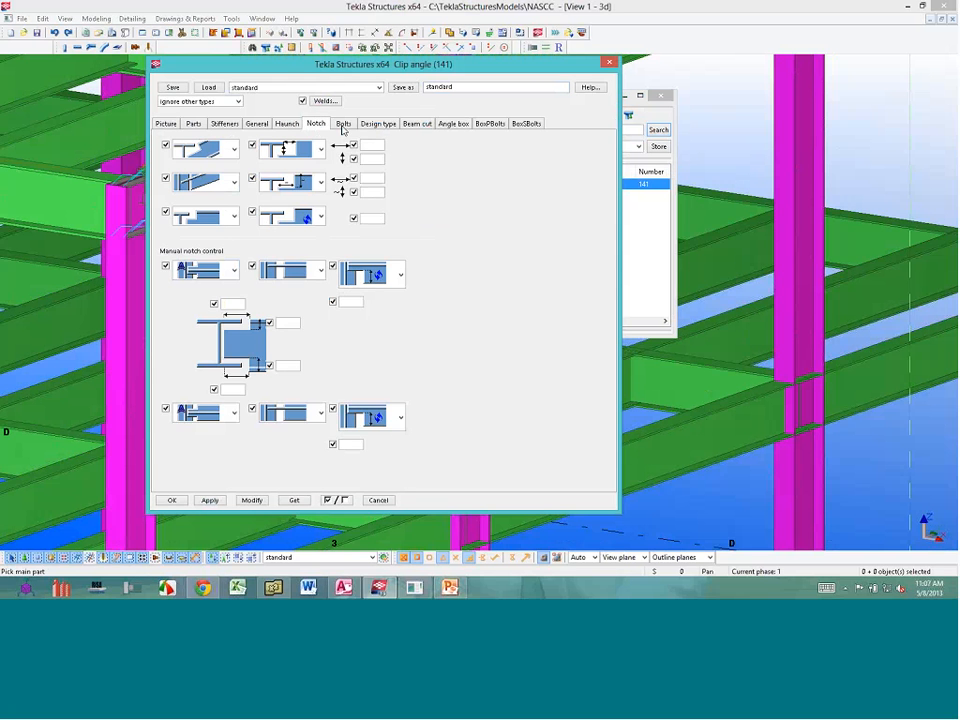
pyautogui.click(343, 124)
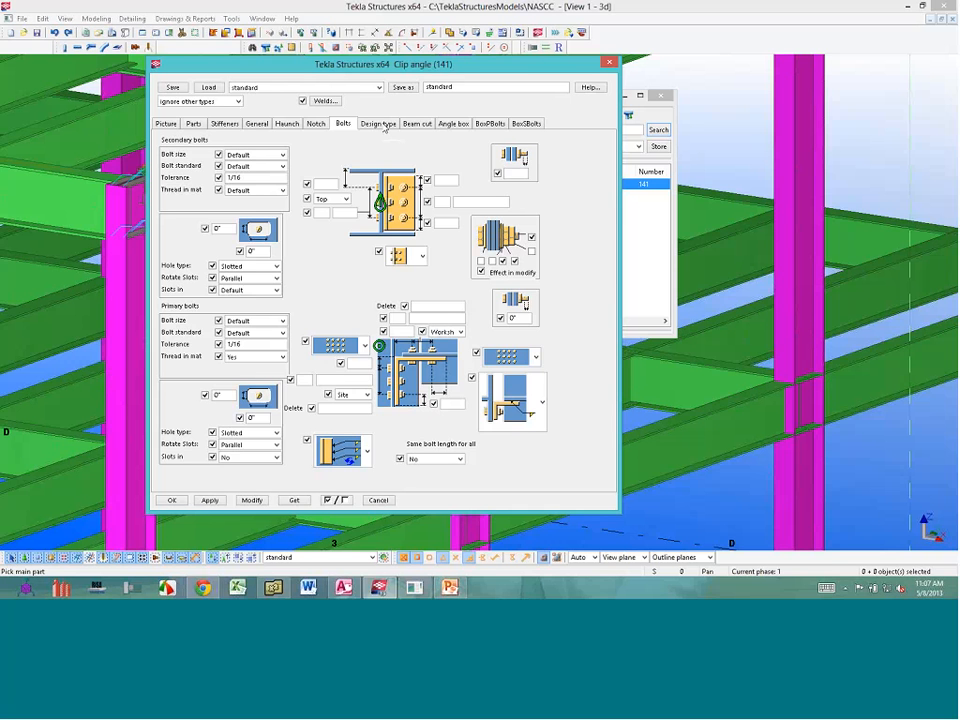
pyautogui.click(379, 124)
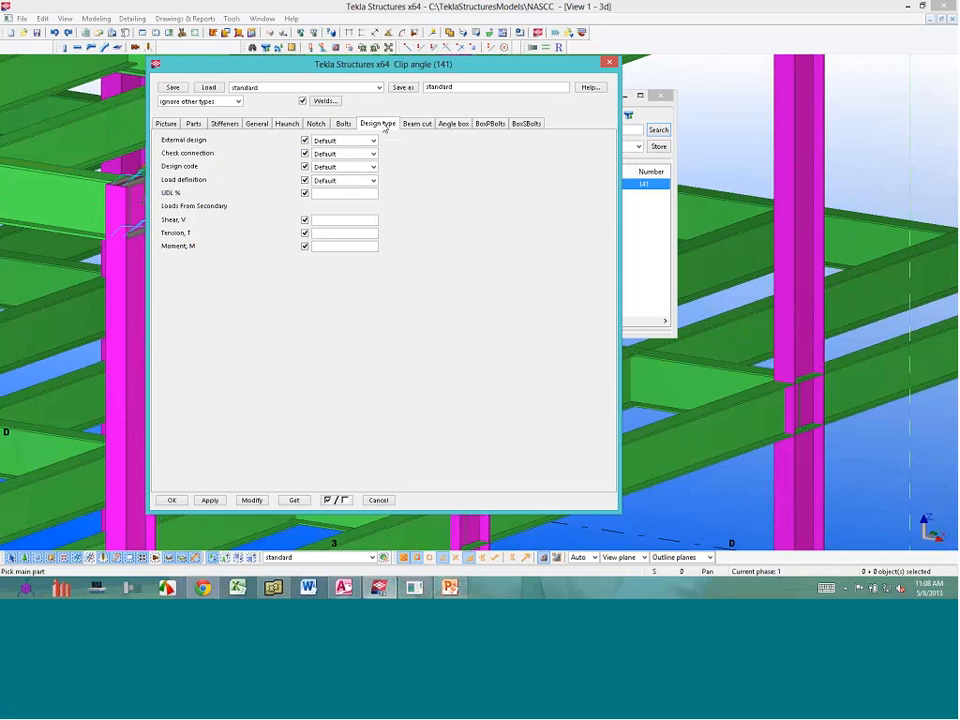
pyautogui.write('40.00')
pyautogui.click(319, 232)
pyautogui.write('5')
pyautogui.click(208, 499)
pyautogui.click(171, 499)
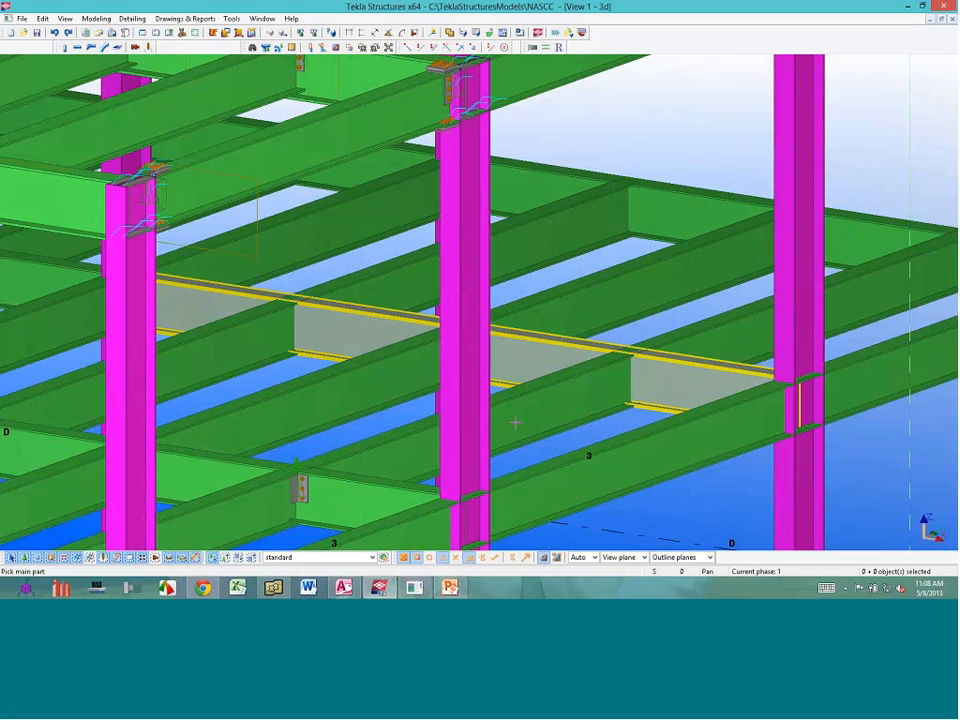
# Set the End plate (144) design shear load from the secondary to 40.00 and accept the connection properties
pyautogui.scroll(2, 516, 422)
pyautogui.moveTo(516, 422); pyautogui.dragTo(297, 370, button='middle')
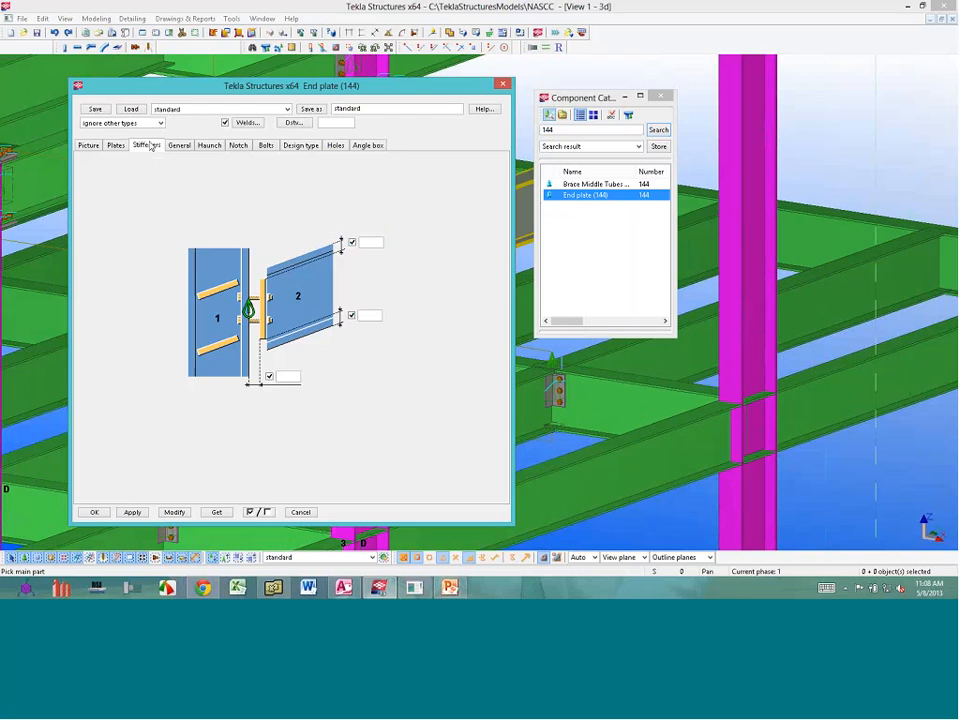
pyautogui.click(146, 145)
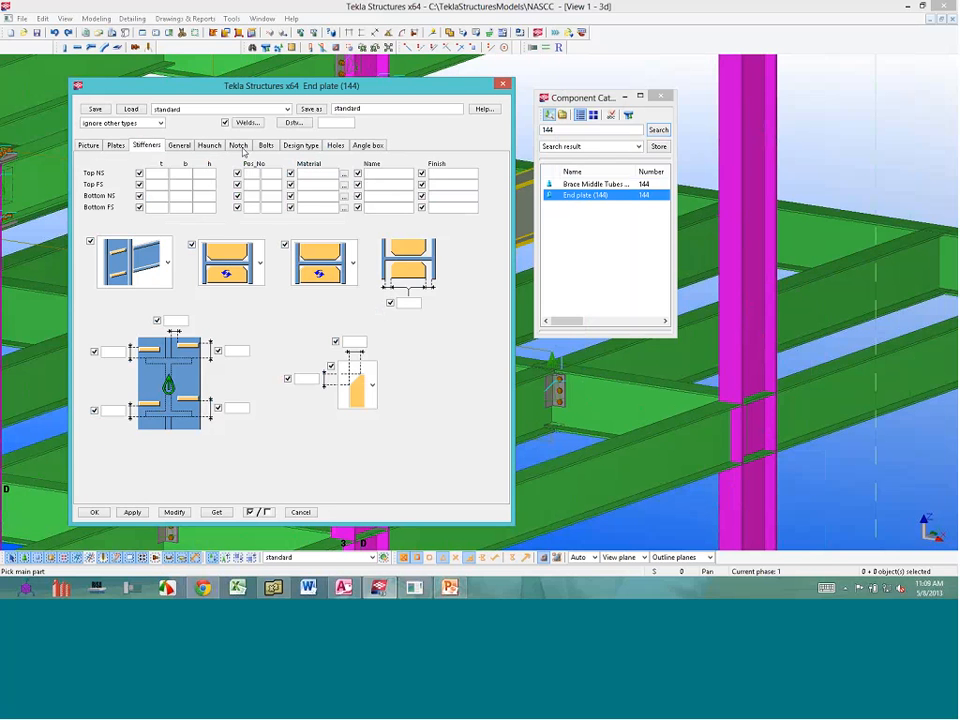
pyautogui.click(239, 146)
pyautogui.click(311, 148)
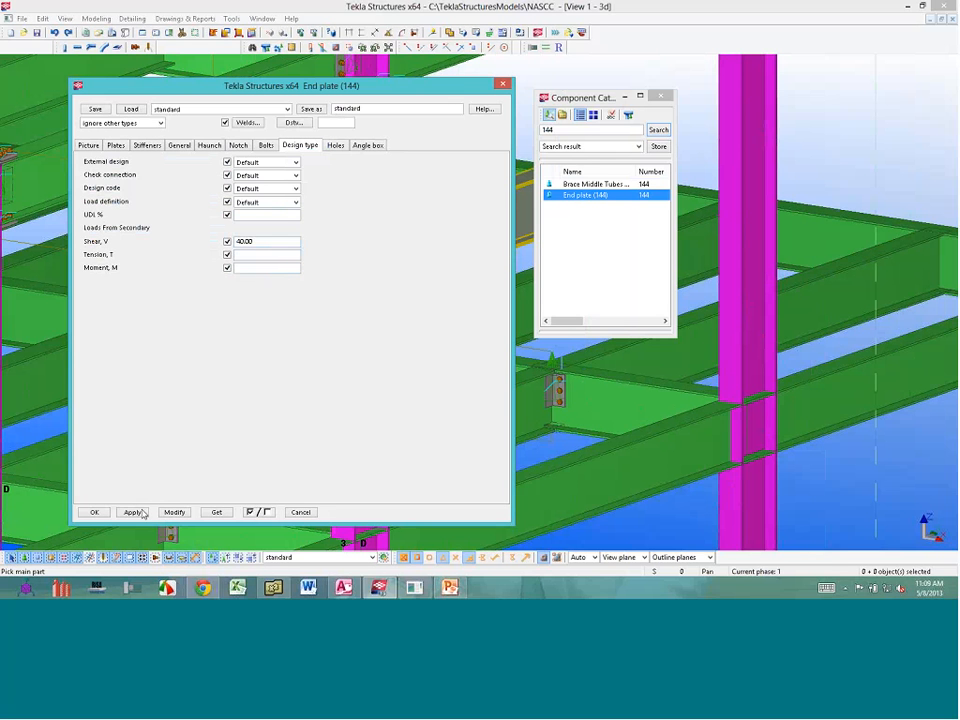
pyautogui.click(141, 512)
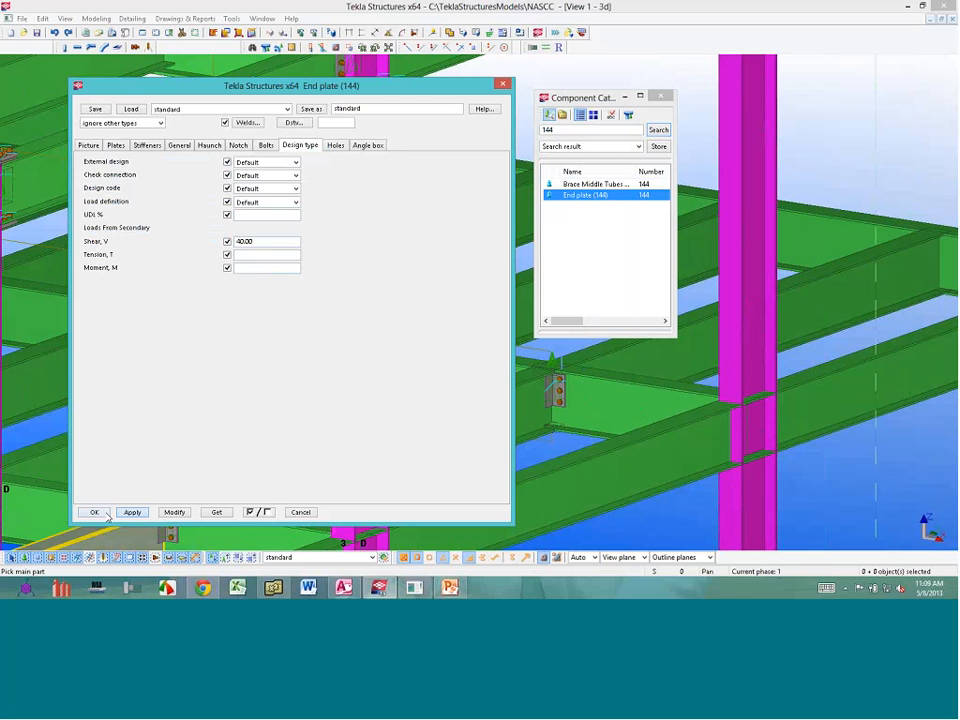
pyautogui.click(95, 512)
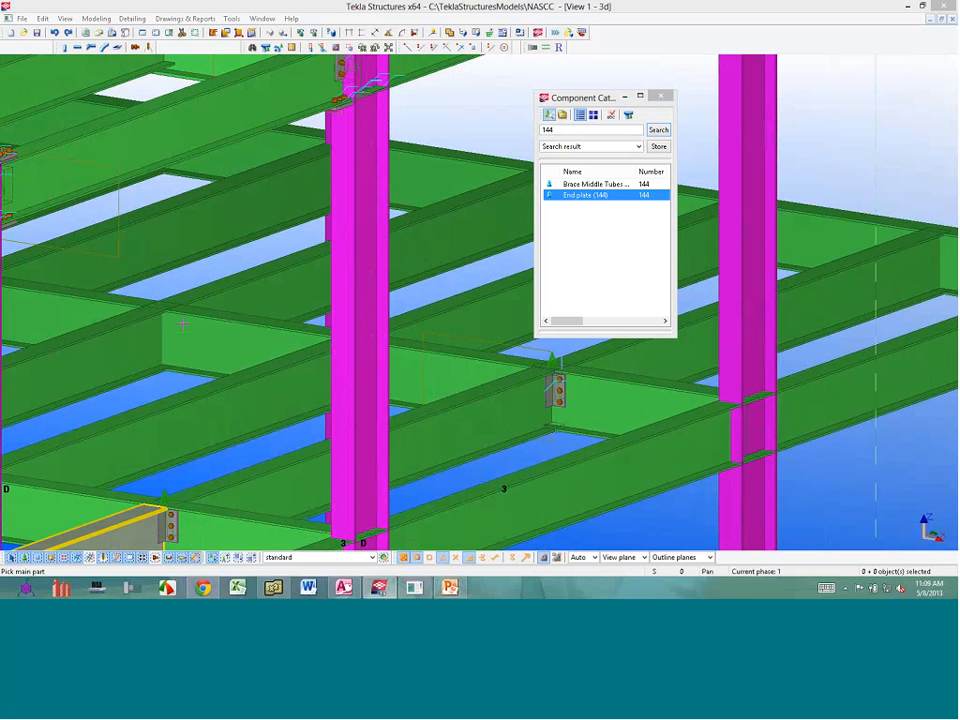
# Create the end plate connection with the girder as main part and the beam framing into it as secondary, ending the command
pyautogui.click(183, 325)
pyautogui.click(131, 335)
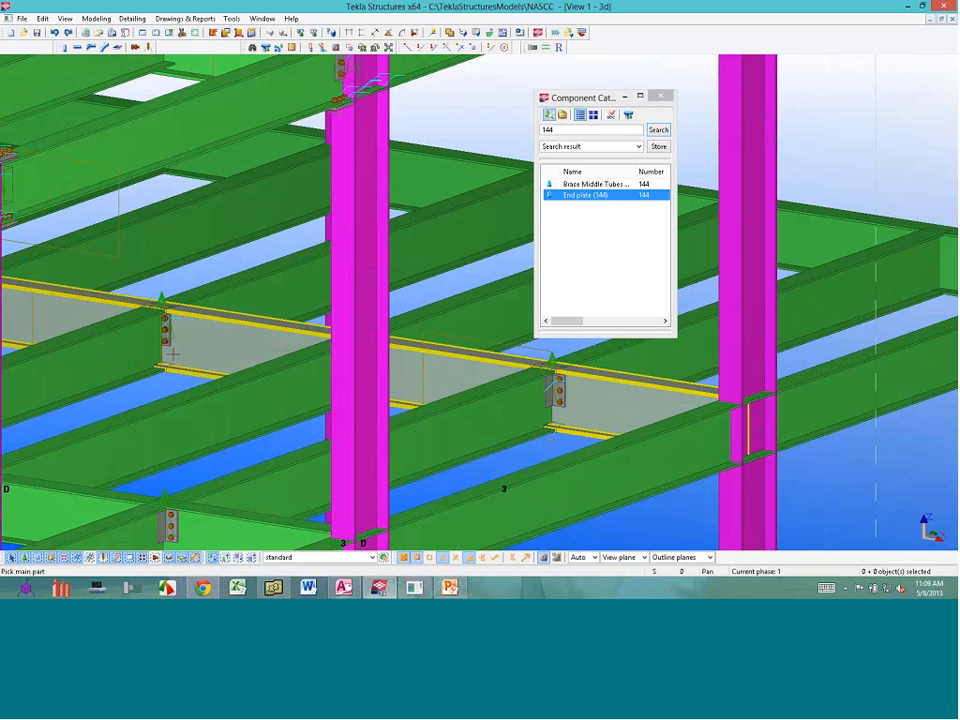
pyautogui.rightClick(175, 356)
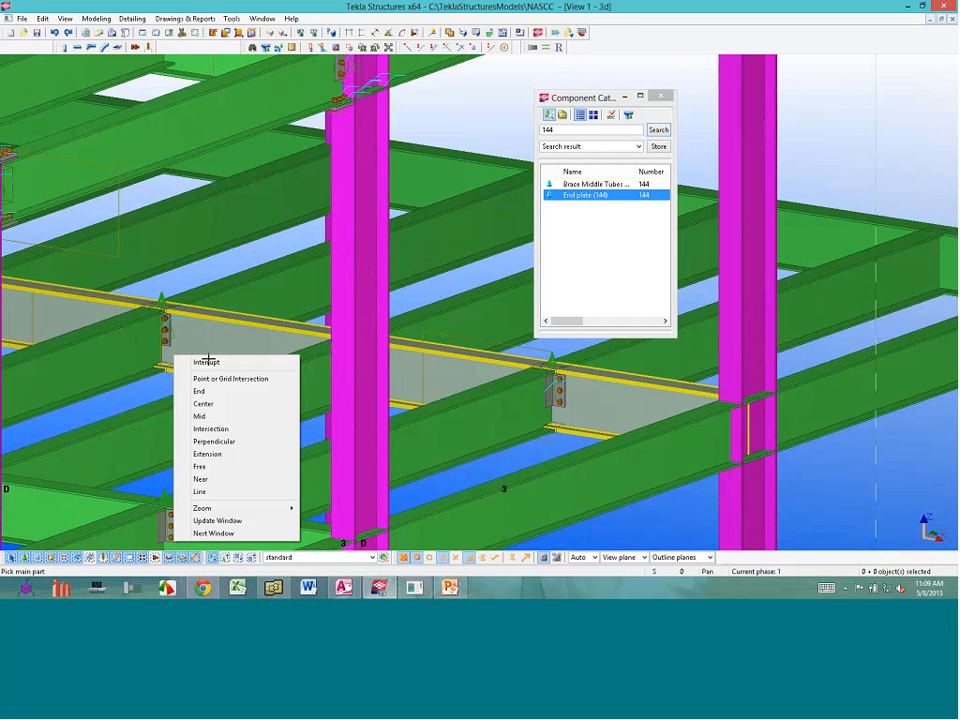
pyautogui.click(207, 361)
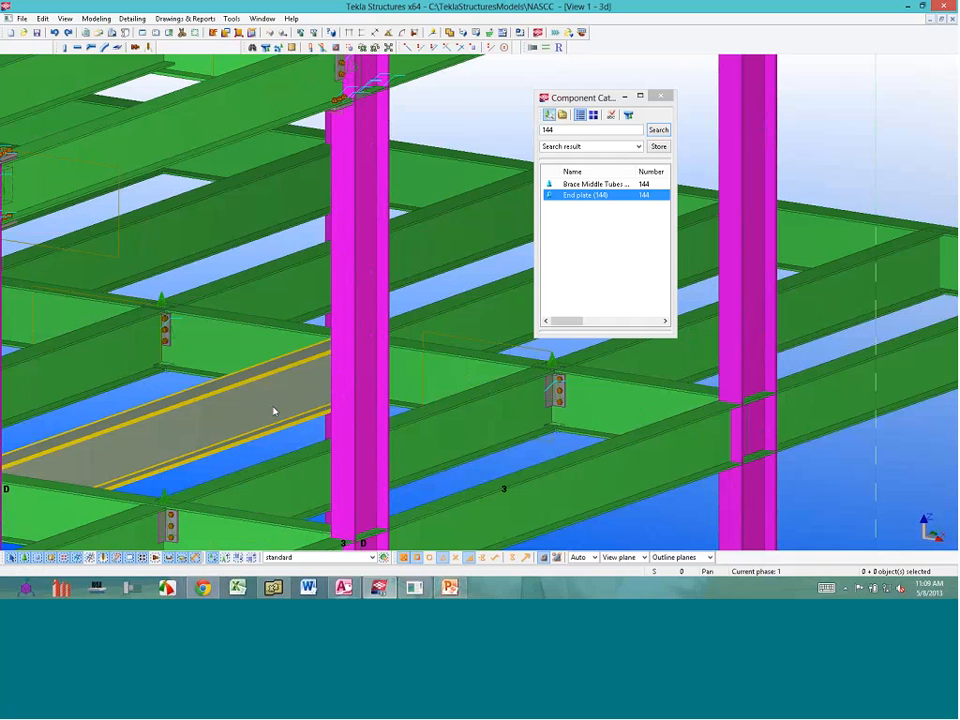
# Check the RISA connection type recognised for the new clip angle at the girder, and close its dialog
pyautogui.scroll(-2, 273, 411)
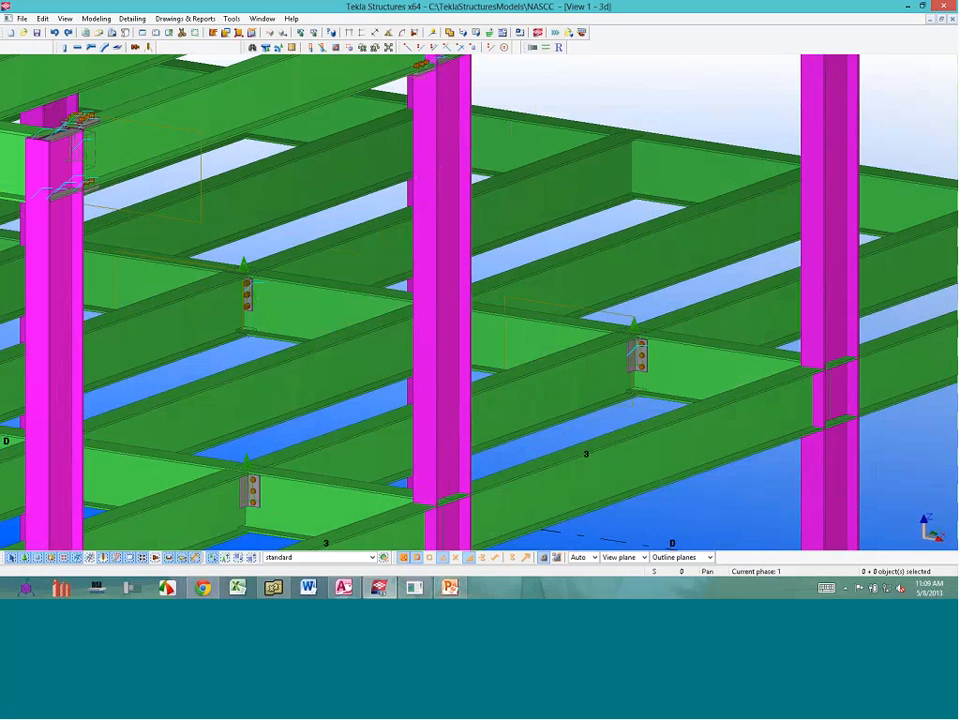
pyautogui.click(622, 350)
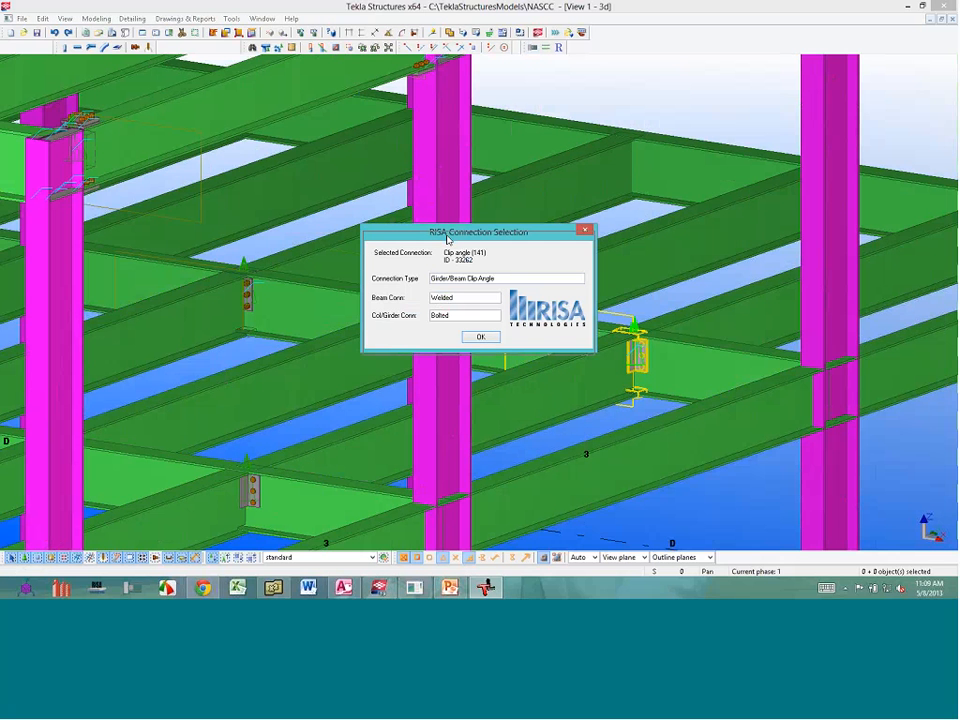
pyautogui.moveTo(447, 239); pyautogui.dragTo(448, 248)
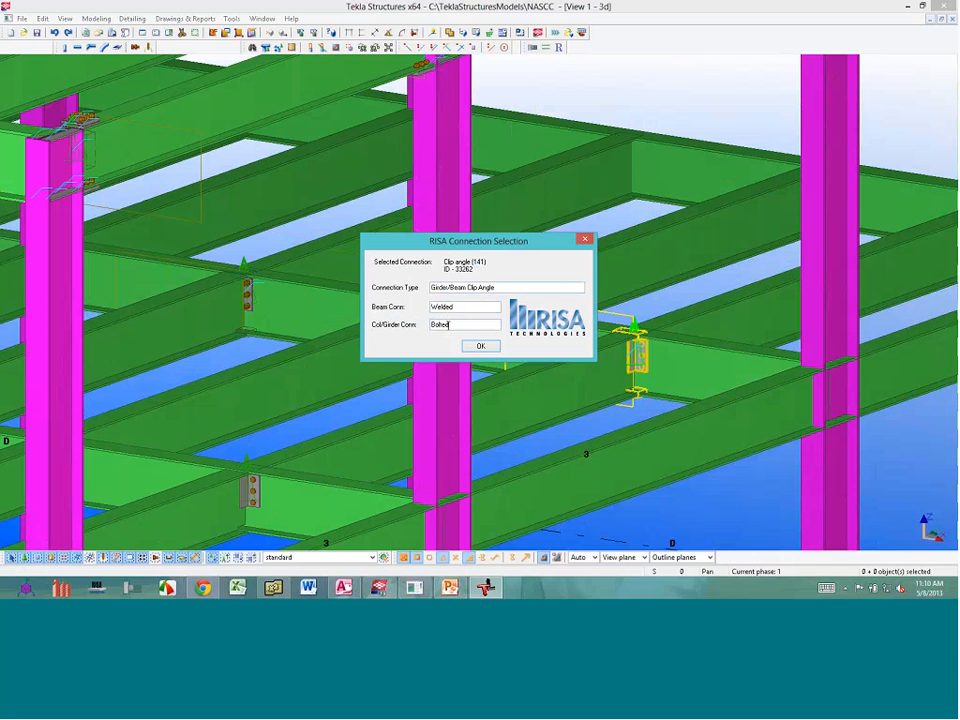
pyautogui.click(480, 346)
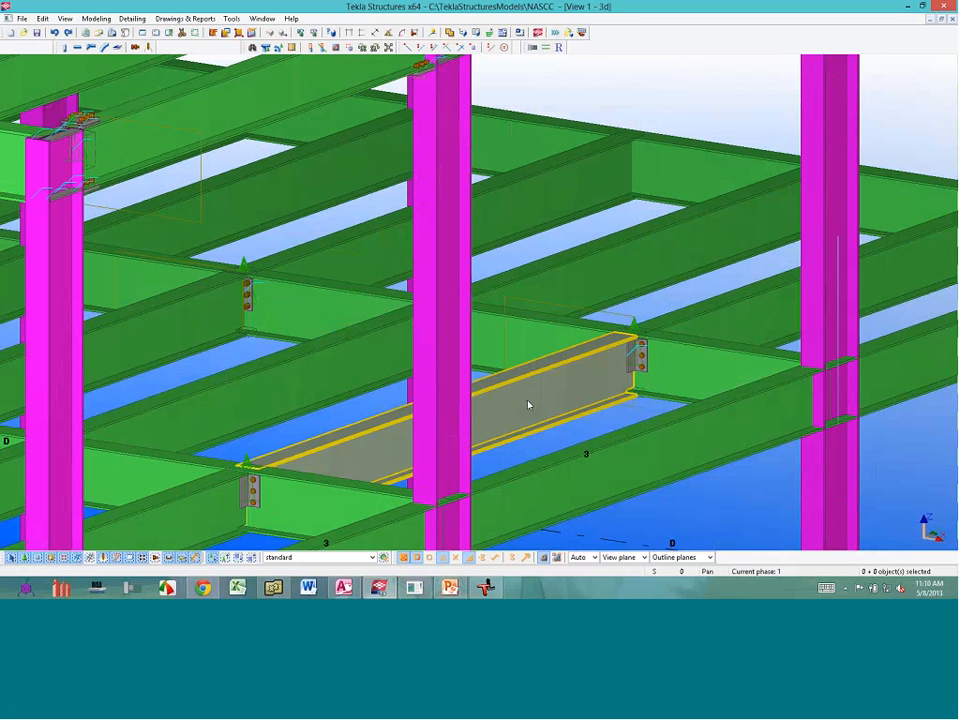
# Send the NASCC model's connections to RISAConnection
pyautogui.keyDown('ctrl'); pyautogui.moveTo(529, 404); pyautogui.dragTo(322, 403, button='middle'); pyautogui.keyUp('ctrl')
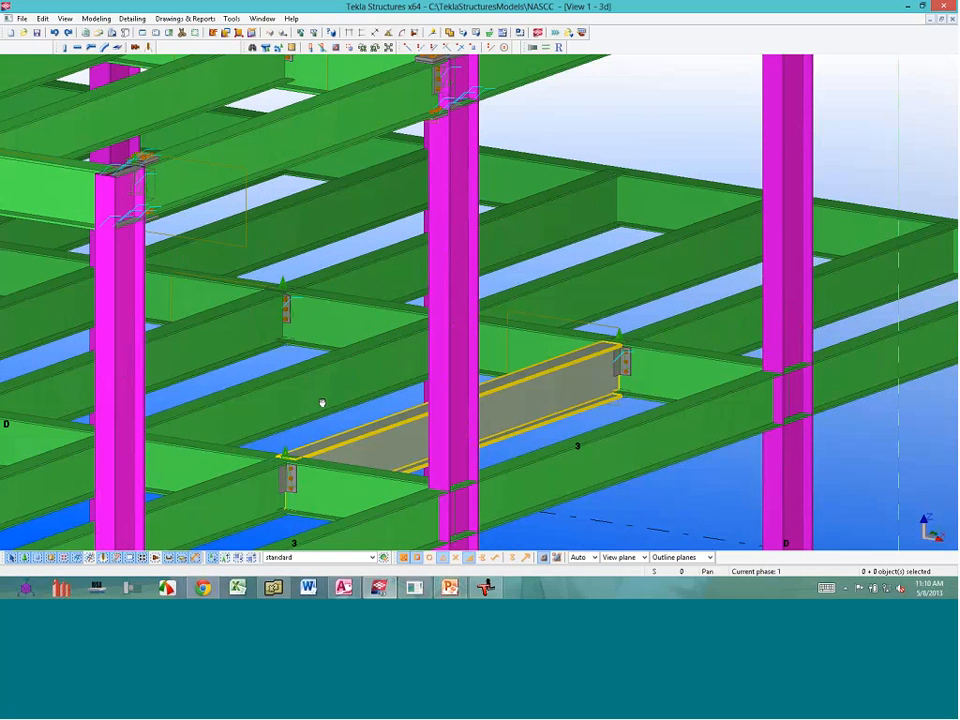
pyautogui.moveTo(322, 403); pyautogui.dragTo(547, 395, button='middle')
pyautogui.scroll(-4, 547, 395)
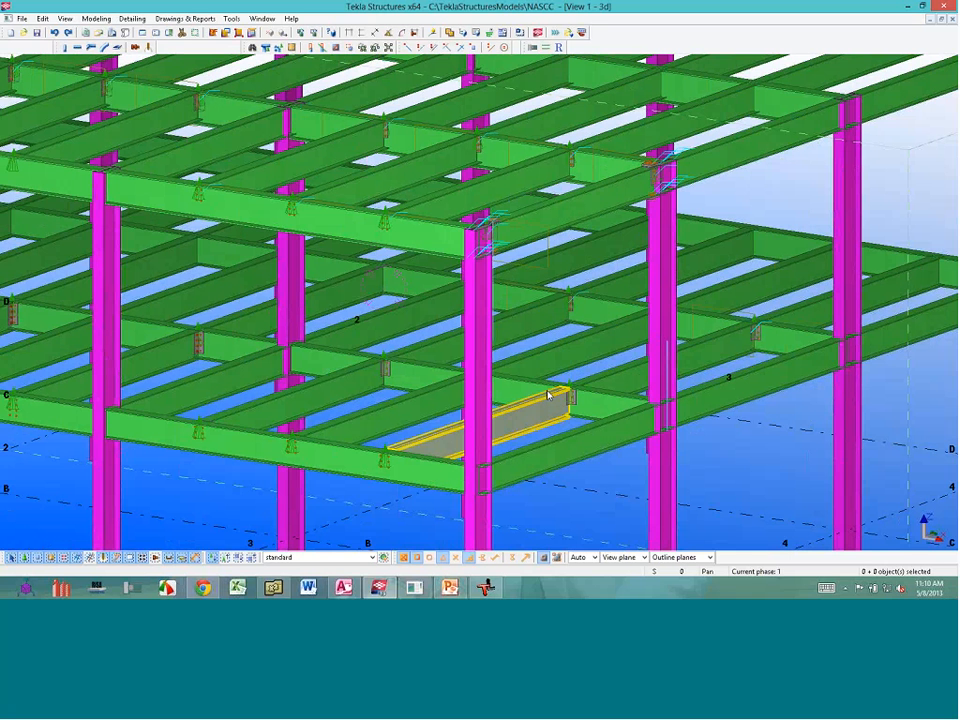
pyautogui.moveTo(548, 396); pyautogui.dragTo(666, 296)
pyautogui.click(658, 259)
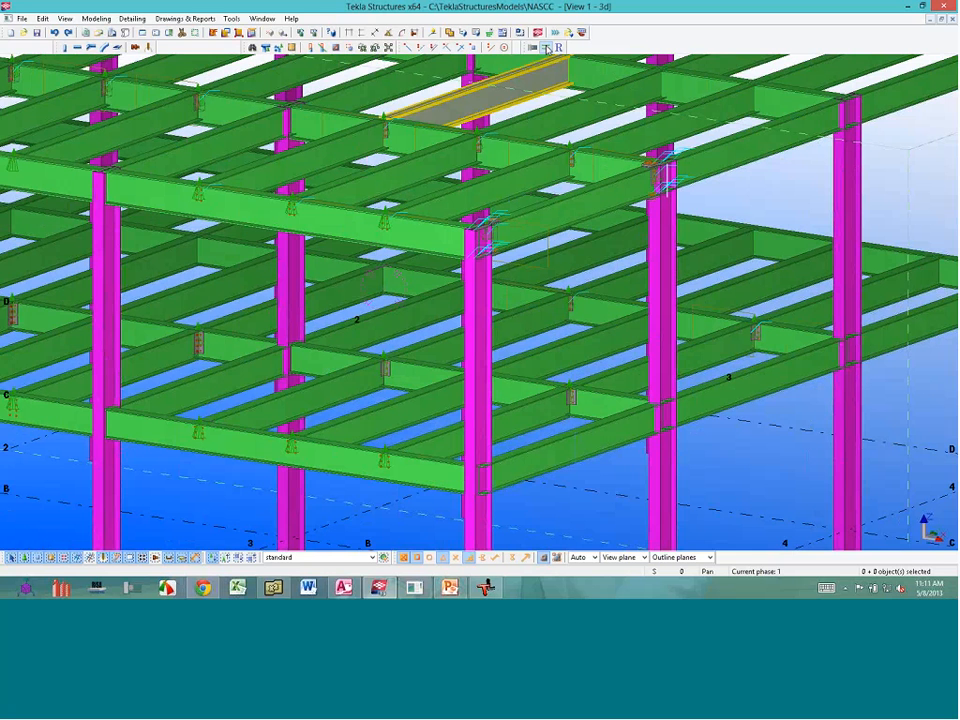
pyautogui.click(546, 47)
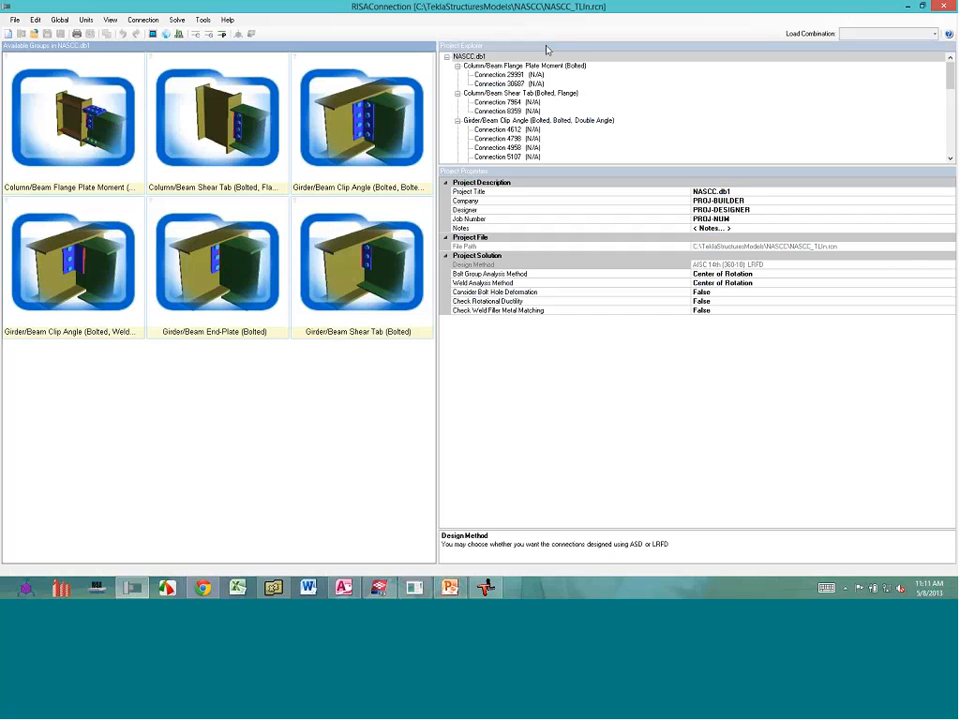
# Switch to xplorer², locate NASCC_TLIn.rcn in the NASCC model folder, and return to the Tekla Structures model
pyautogui.click(907, 8)
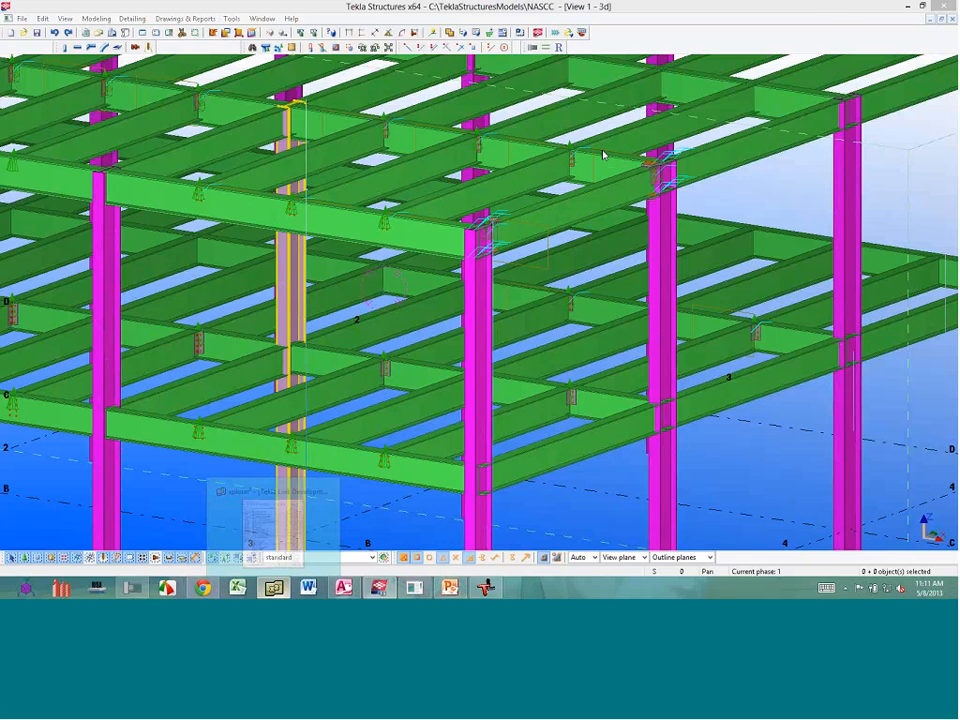
pyautogui.click(274, 588)
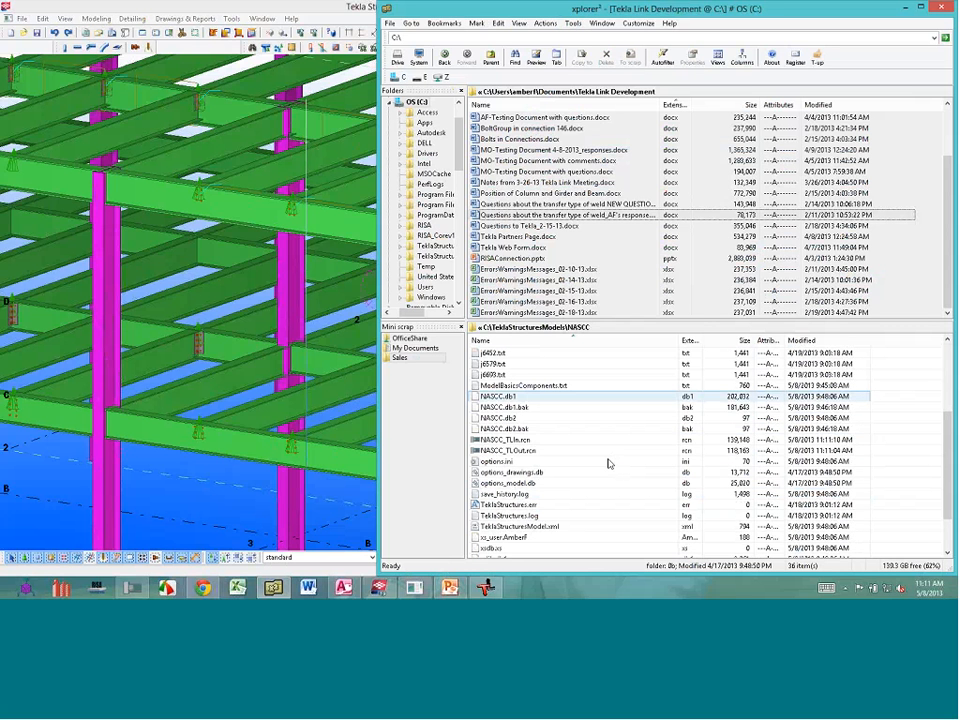
pyautogui.click(512, 440)
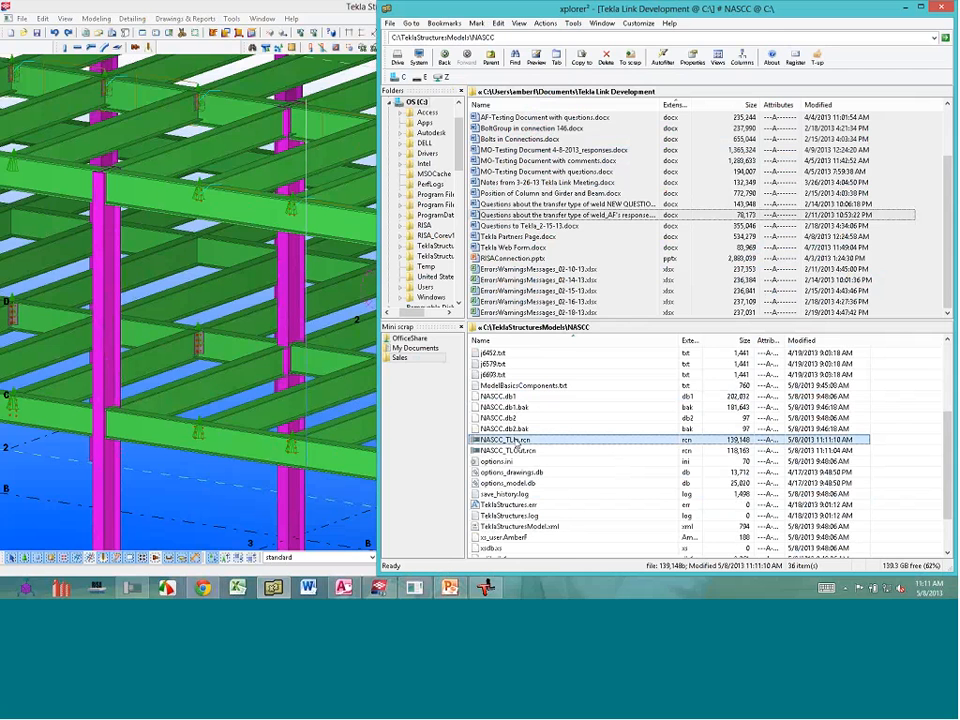
pyautogui.click(230, 498)
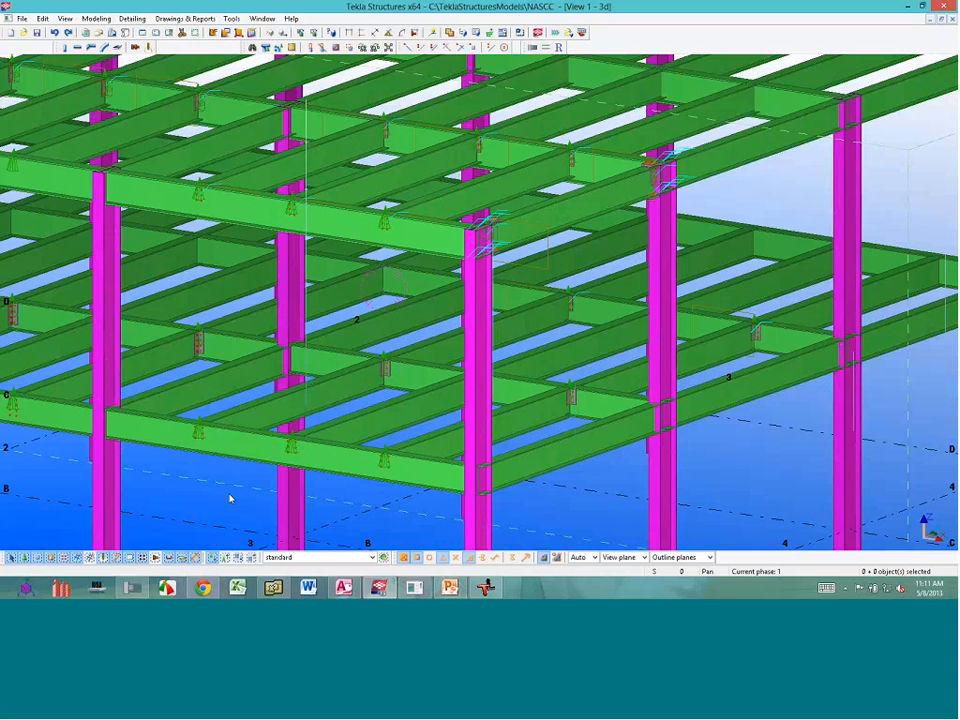
pyautogui.click(230, 498)
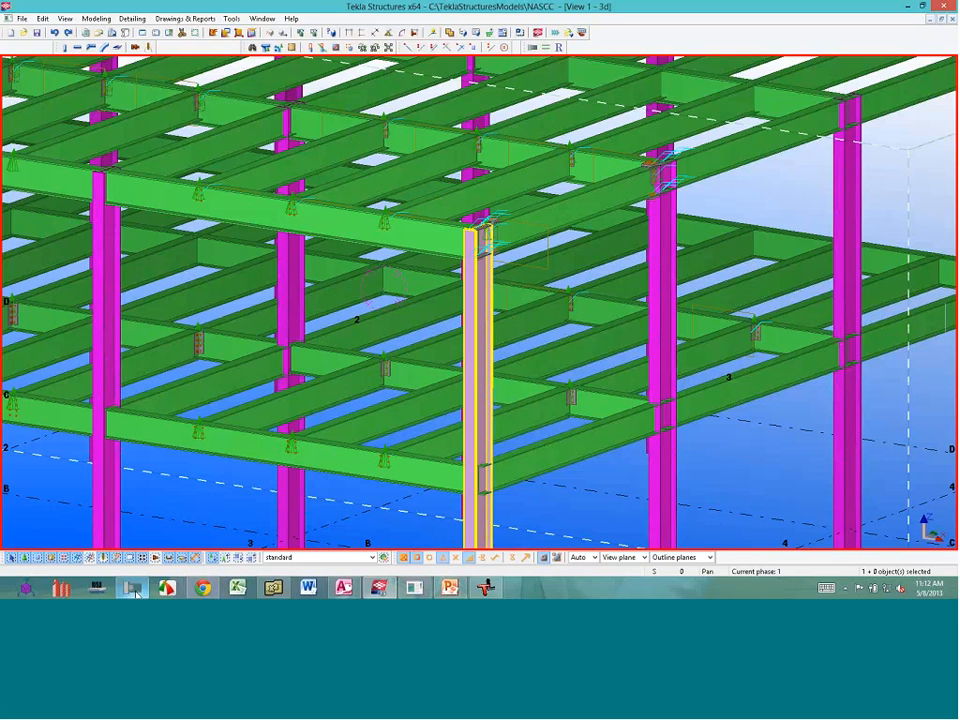
# Switch to RISAConnection, enlarge the Project Explorer, and view an imported connection before returning to the NASCC.db1 project overview
pyautogui.click(134, 589)
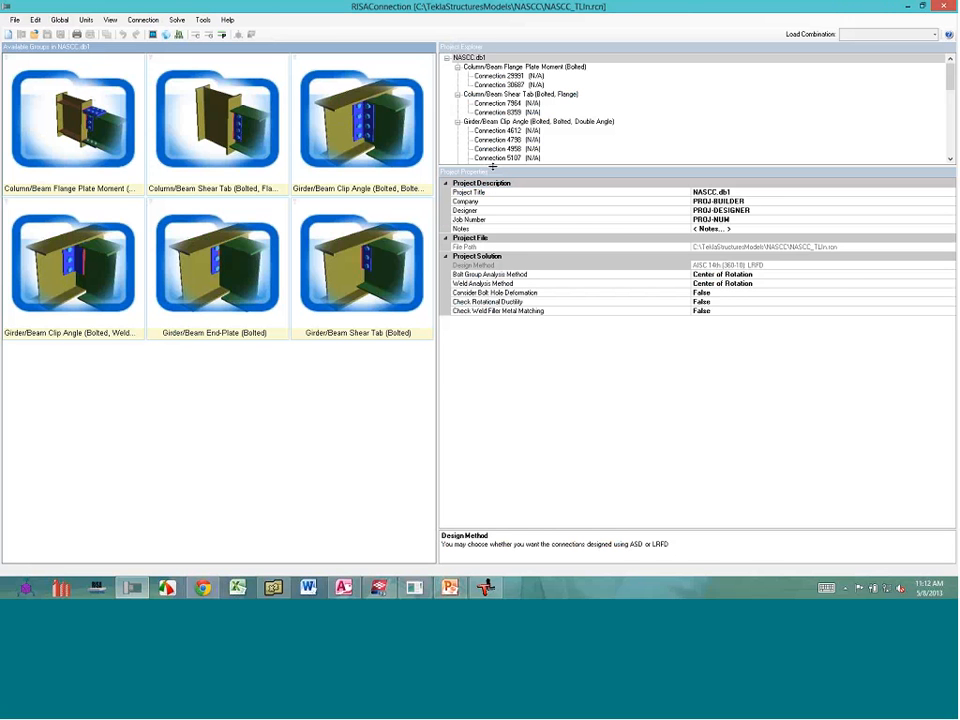
pyautogui.moveTo(492, 167); pyautogui.dragTo(574, 240)
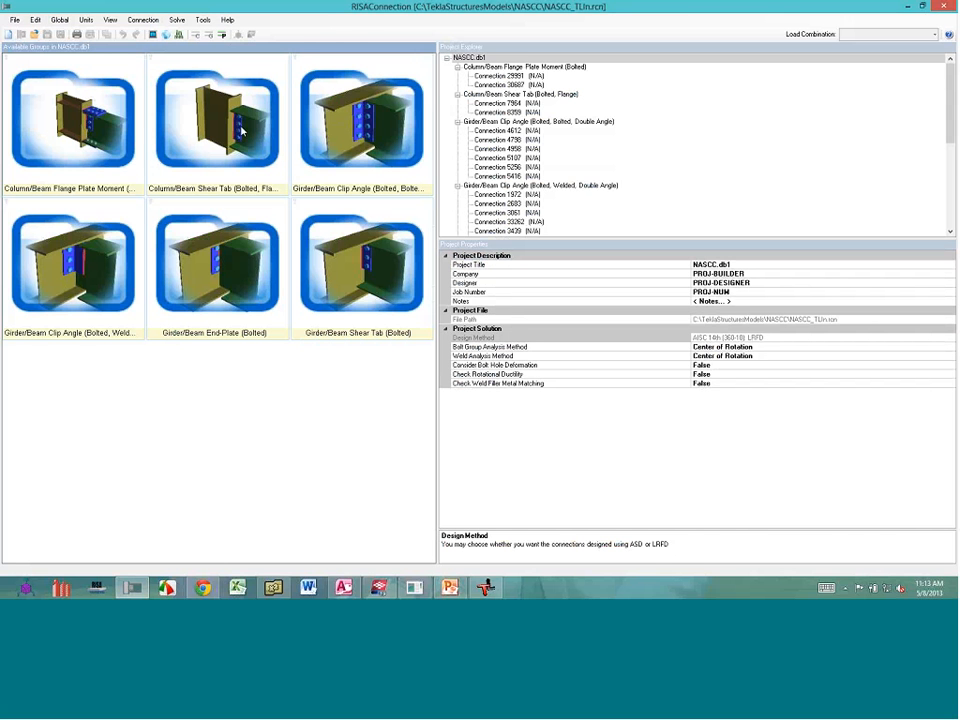
pyautogui.doubleClick(241, 130)
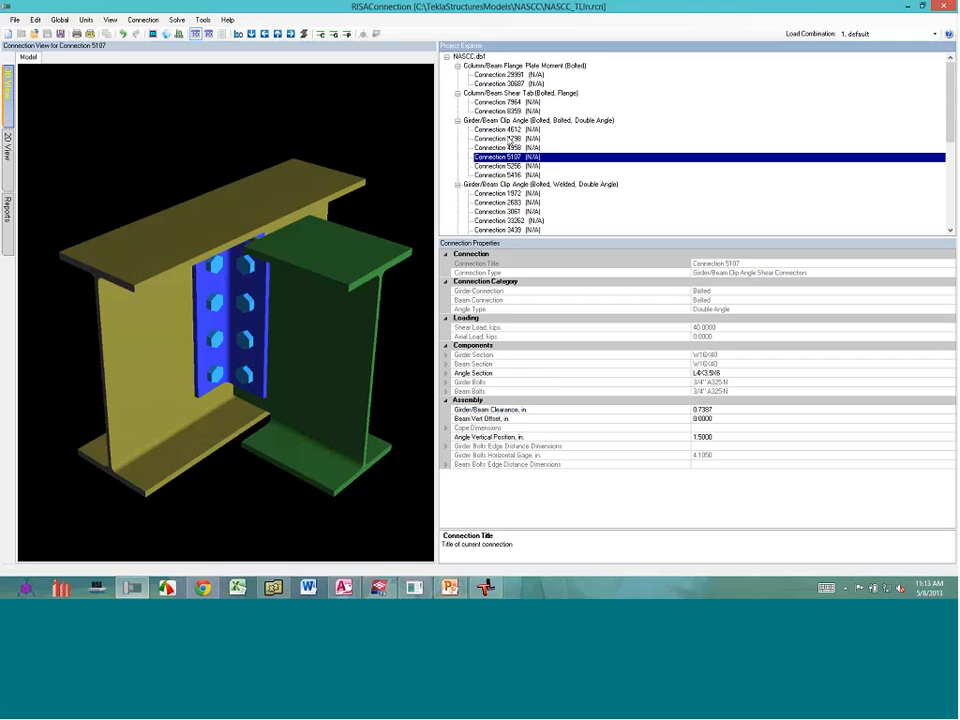
pyautogui.click(467, 58)
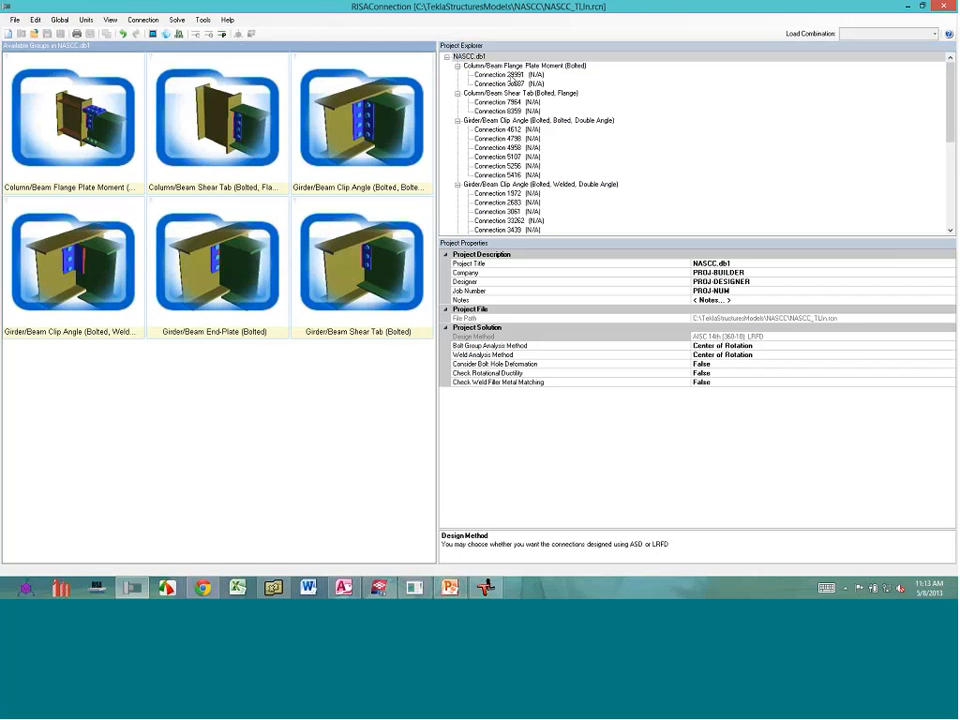
# Compare Connection 29991 and Connection 30687 in the Column/Beam Flange Plate Moment (Bolted) group and review the group's properties
pyautogui.click(467, 59)
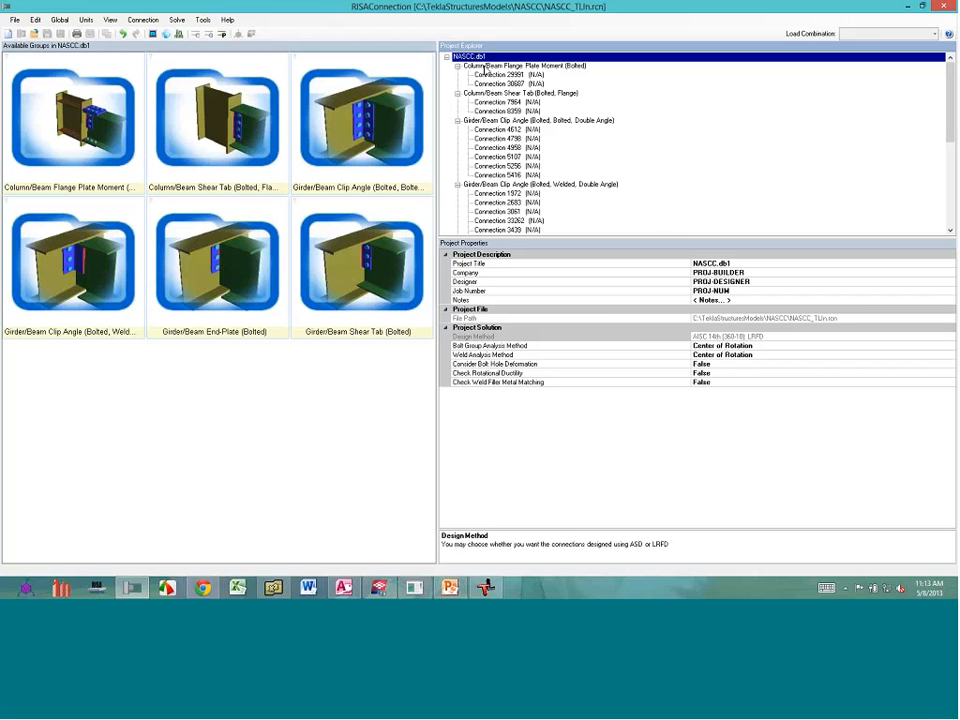
pyautogui.click(525, 66)
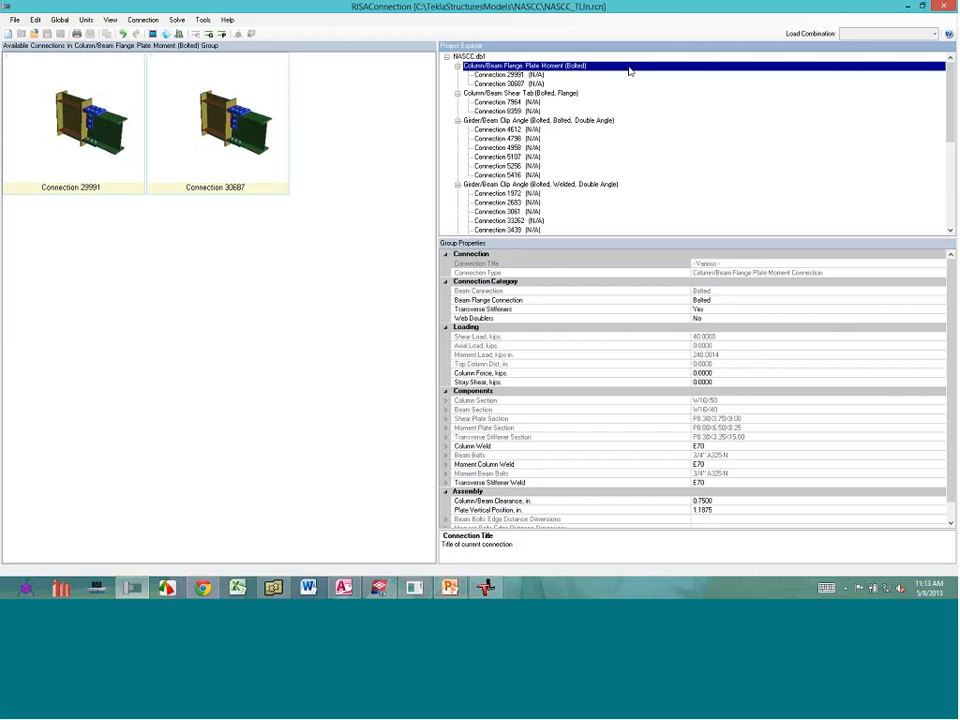
pyautogui.click(500, 75)
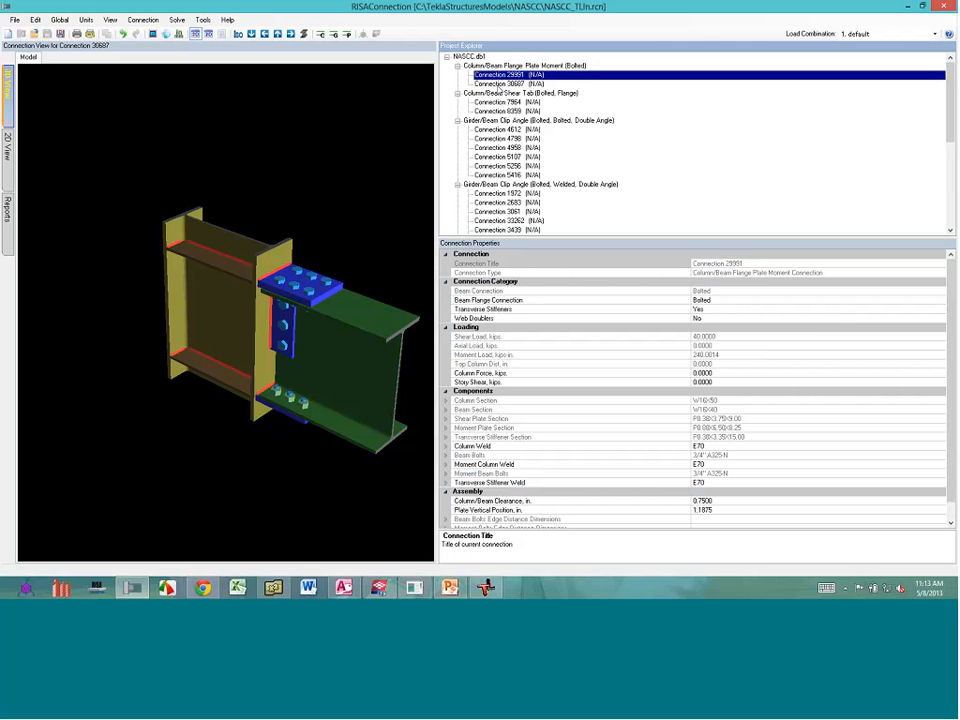
pyautogui.click(500, 84)
pyautogui.click(500, 76)
pyautogui.click(494, 66)
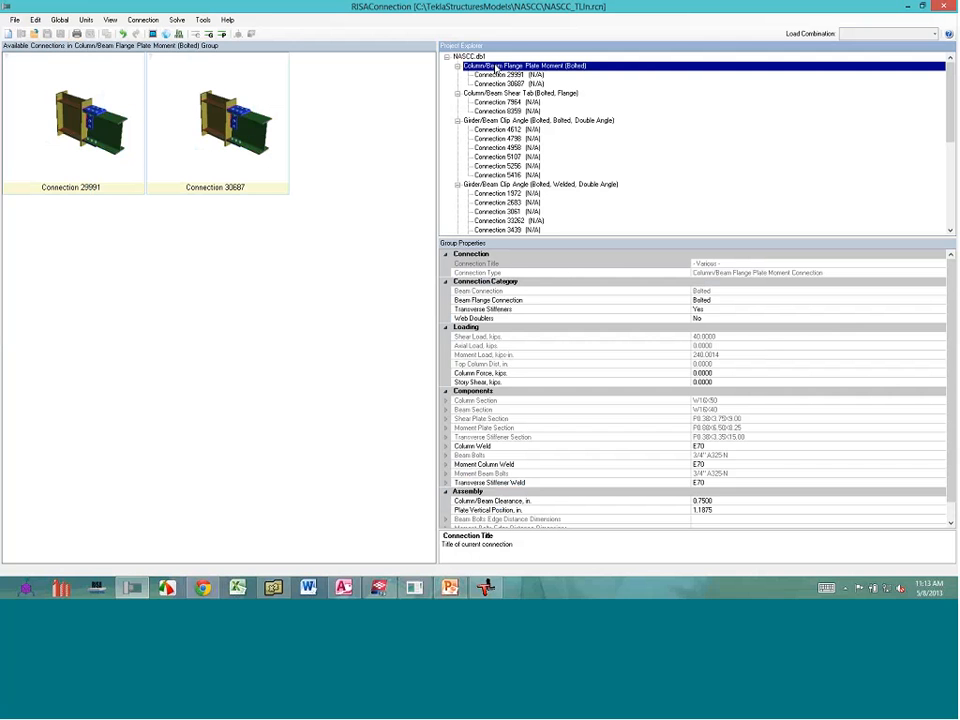
pyautogui.click(501, 76)
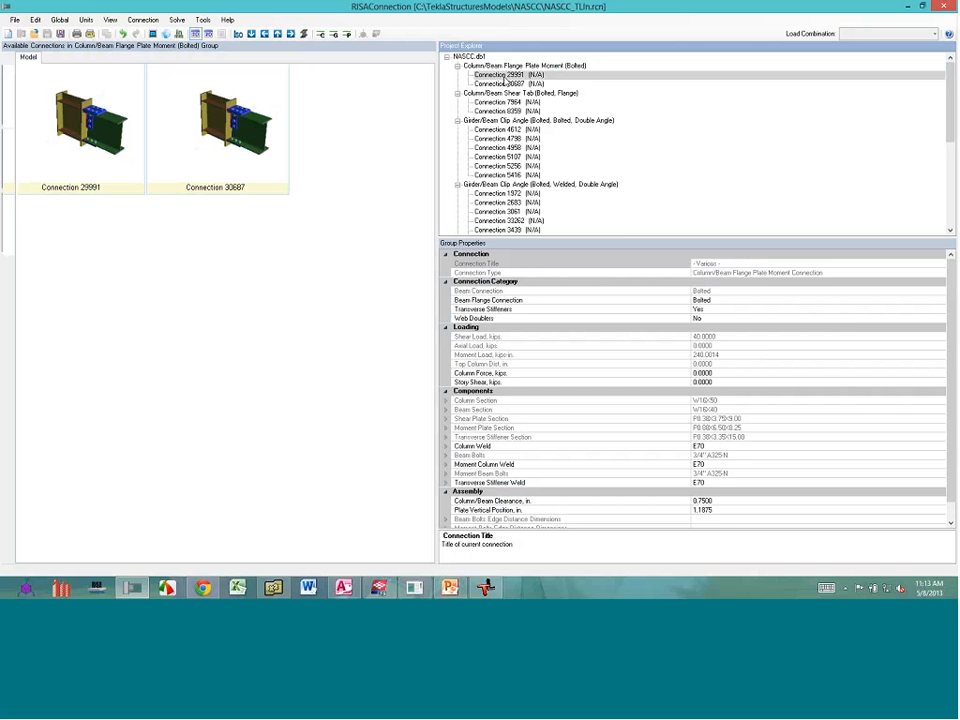
pyautogui.click(503, 83)
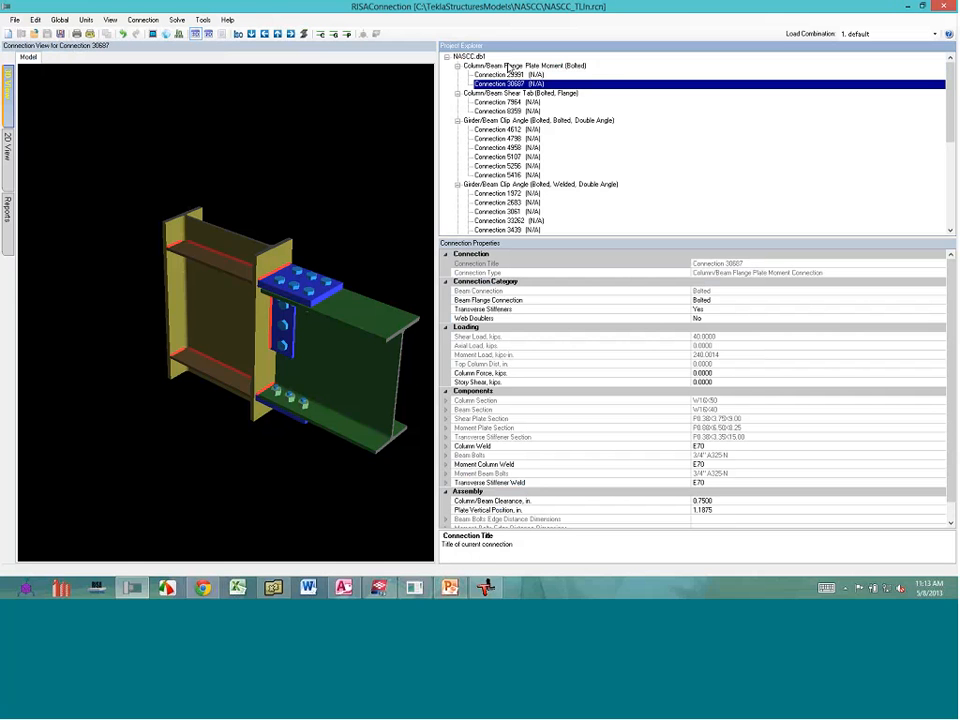
pyautogui.click(508, 66)
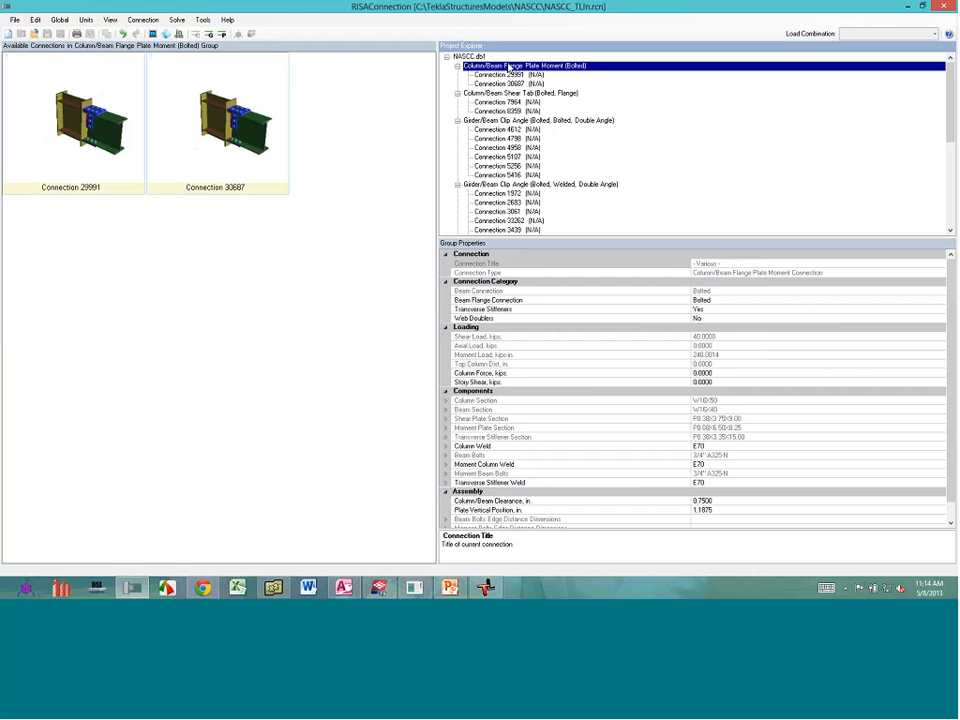
# Solve all connections in the project and view Connection 5107, the flange plate moment group and Connection 7964
pyautogui.click(209, 34)
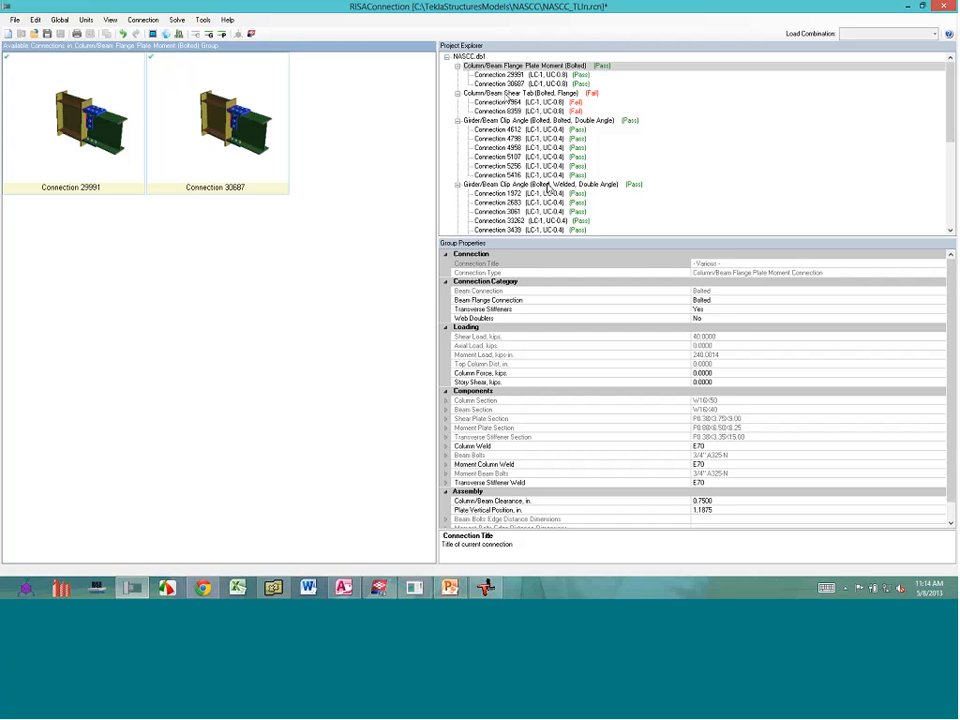
pyautogui.click(546, 166)
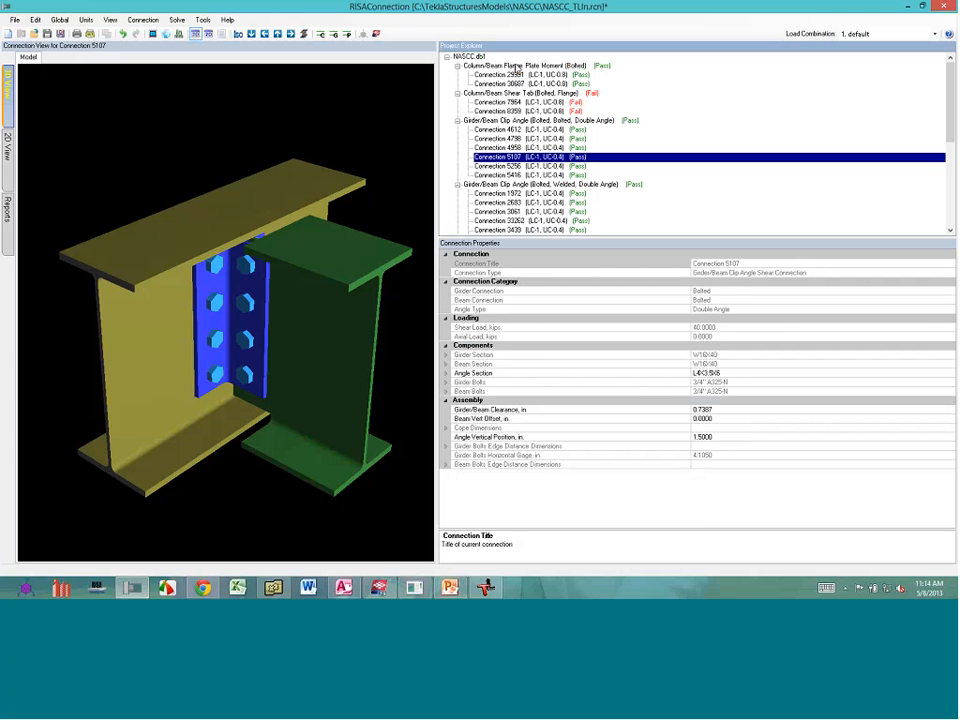
pyautogui.click(517, 66)
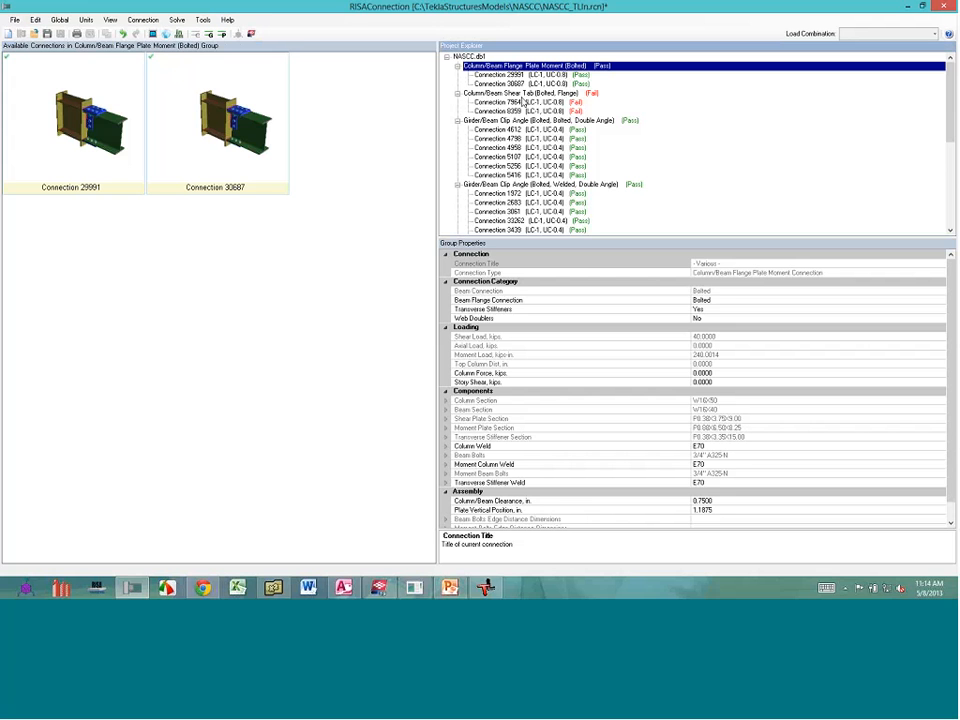
pyautogui.click(522, 102)
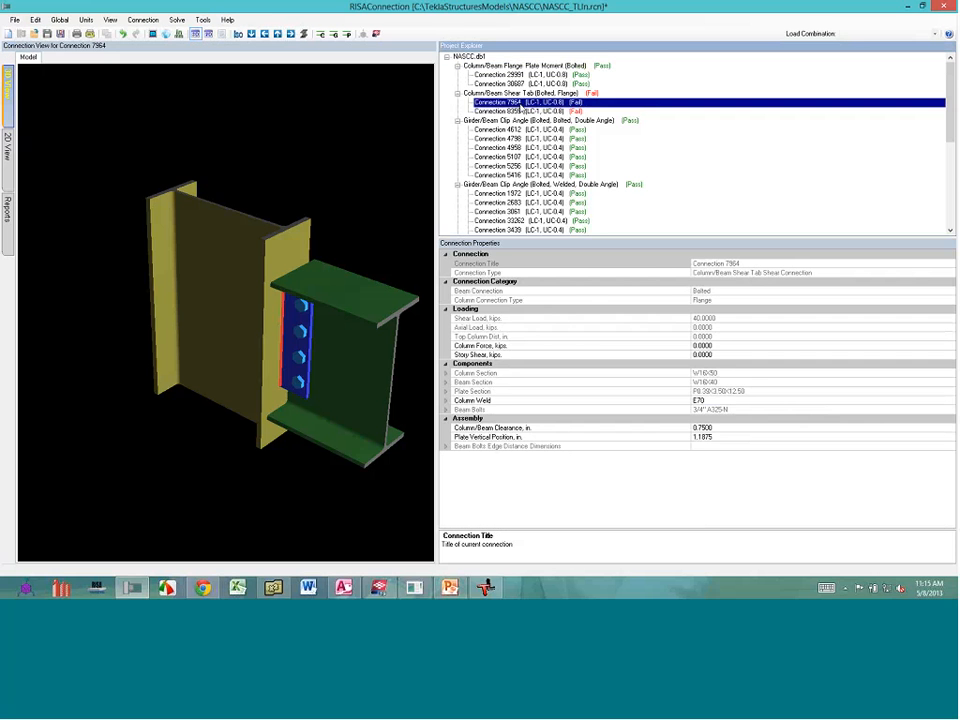
# Review the design results across all connection groups in the Project Explorer, and view the Girder/Beam Clip Angle (Bolted, Welded, Double Angle) group
pyautogui.scroll(-3, 524, 133)
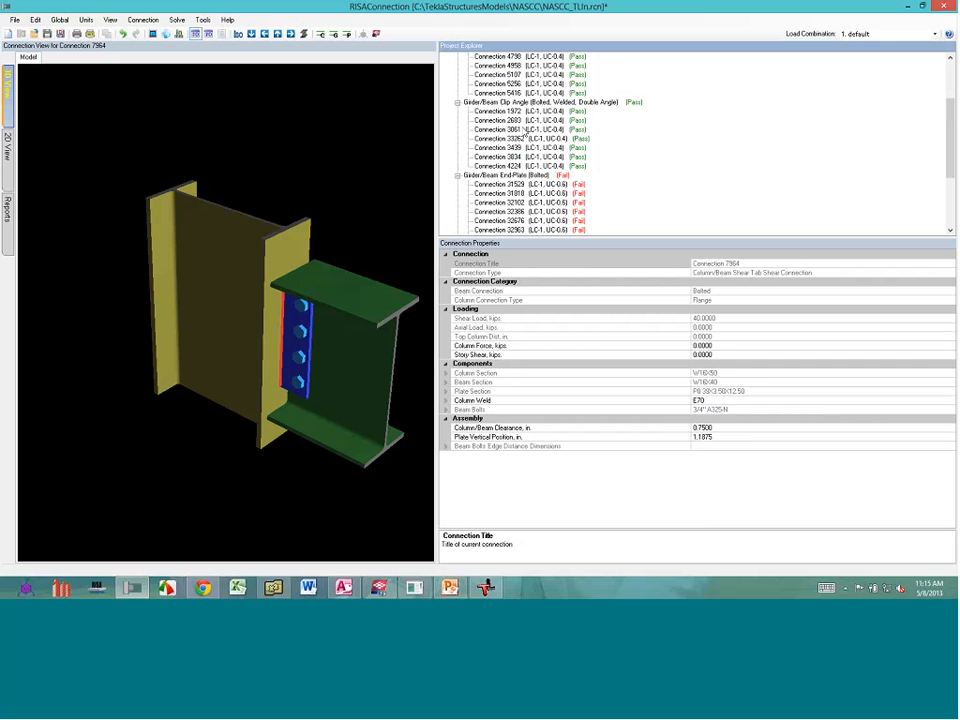
pyautogui.scroll(3, 526, 110)
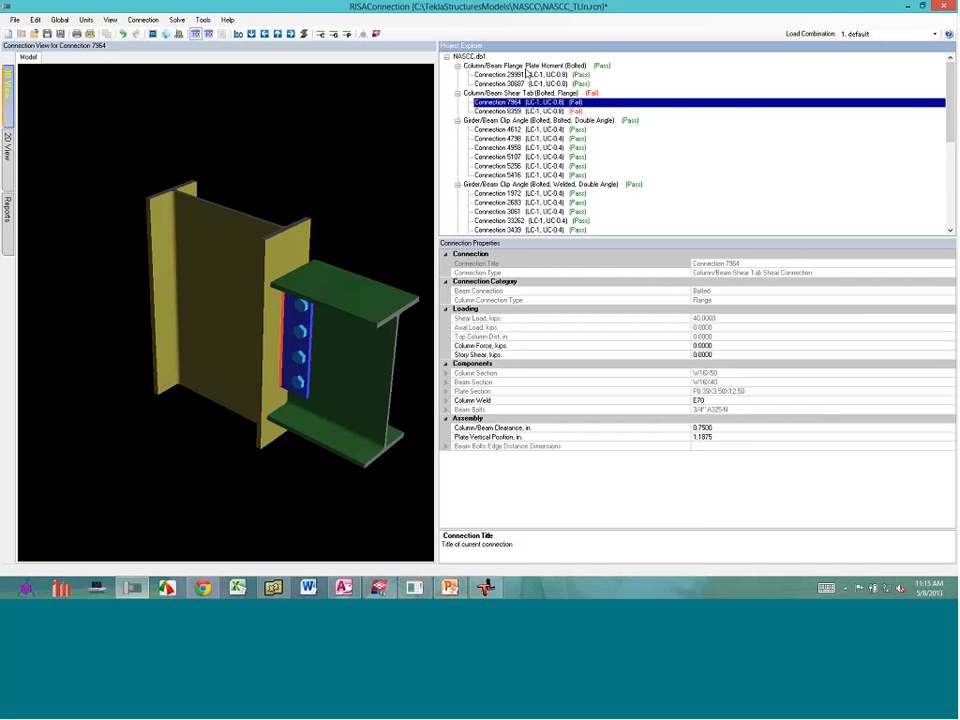
pyautogui.scroll(-1, 431, 166)
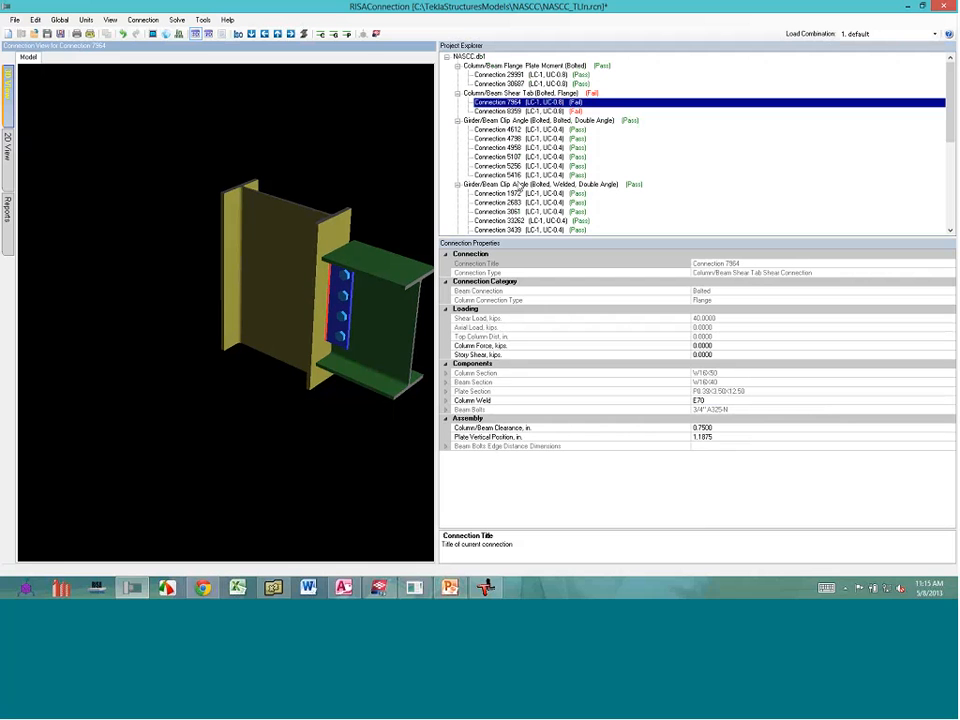
pyautogui.scroll(1, 519, 186)
pyautogui.scroll(1, 519, 187)
pyautogui.click(538, 195)
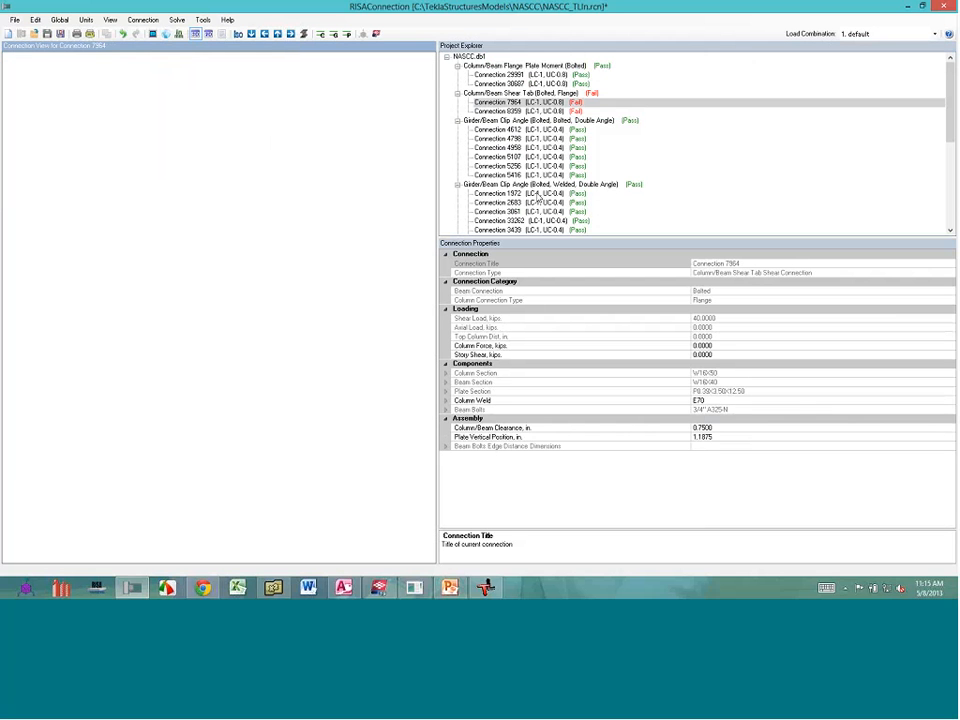
pyautogui.scroll(-7, 538, 197)
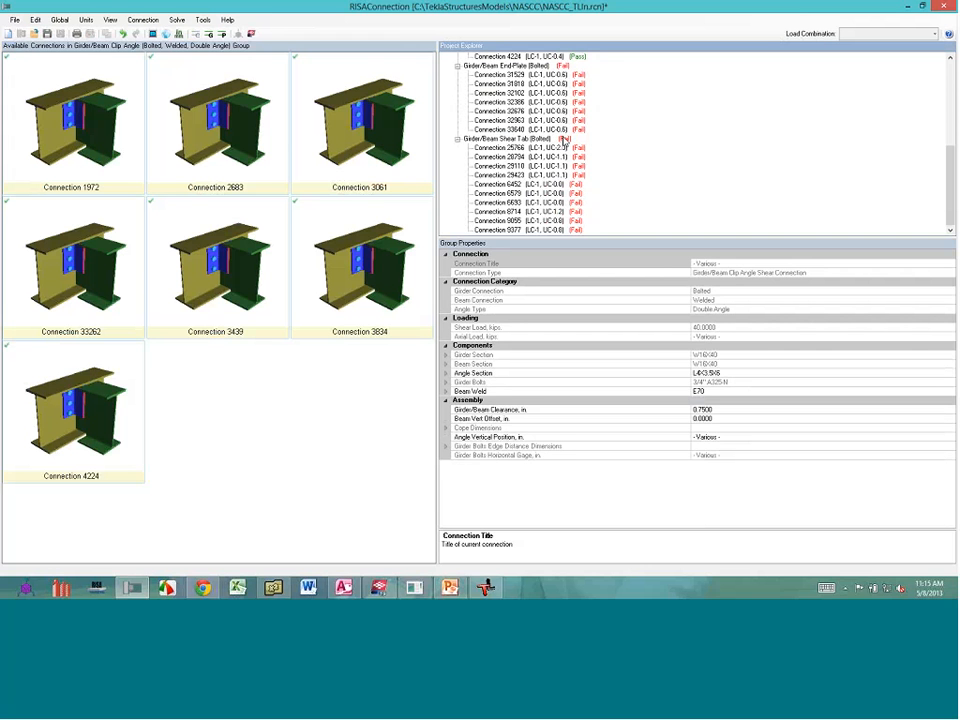
pyautogui.scroll(2, 565, 175)
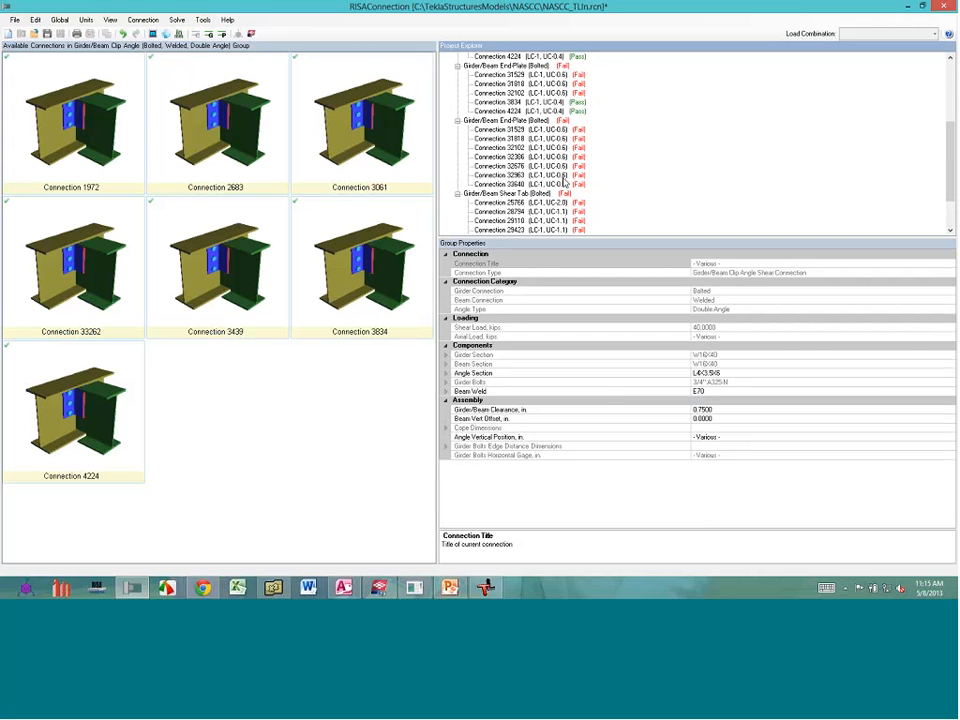
pyautogui.scroll(3, 565, 182)
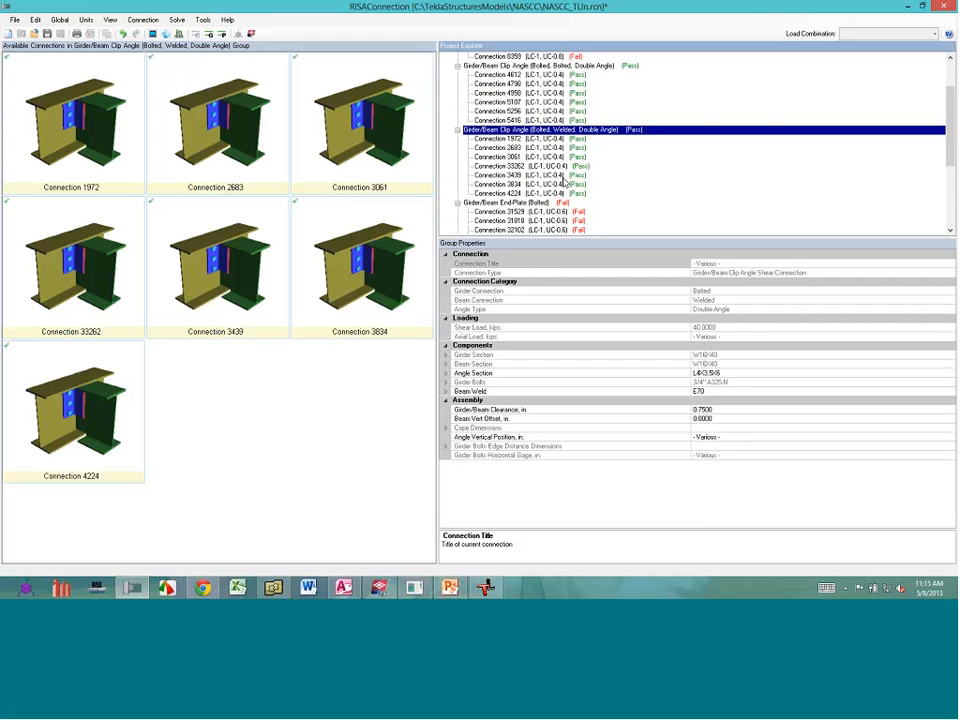
pyautogui.scroll(2, 565, 182)
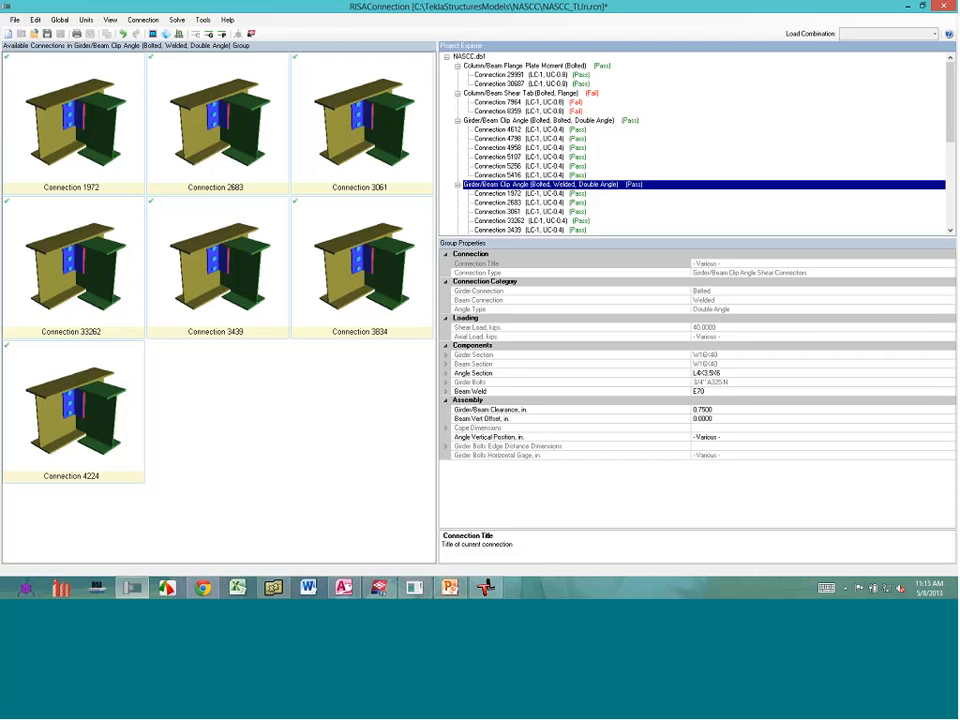
# View the bolted double clip angle Connection 4612 in 3D and widen the connection view
pyautogui.click(546, 132)
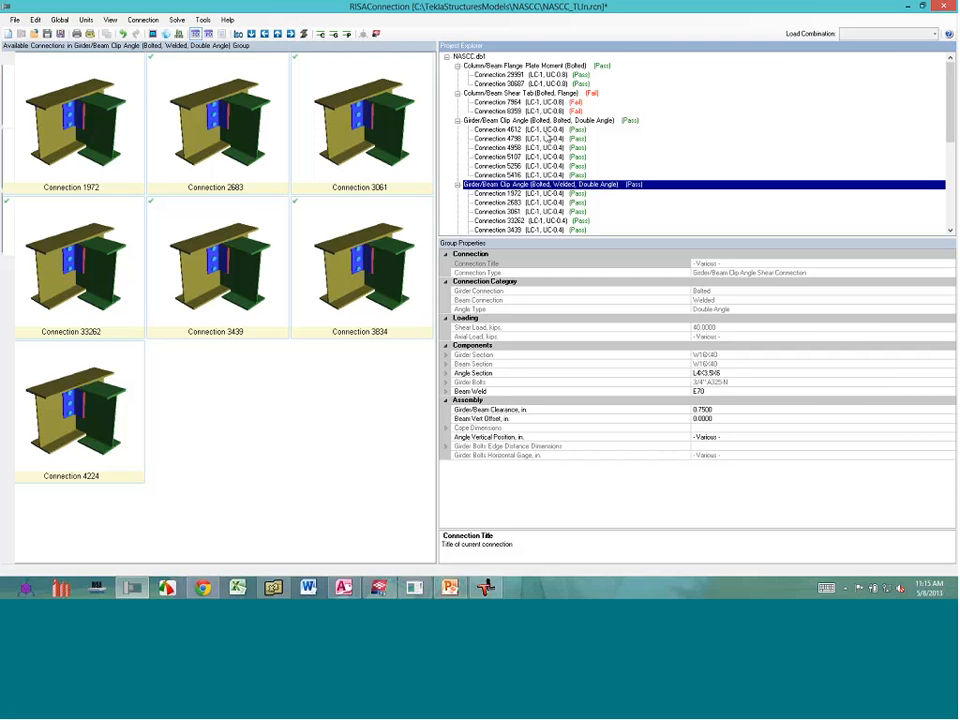
pyautogui.click(547, 133)
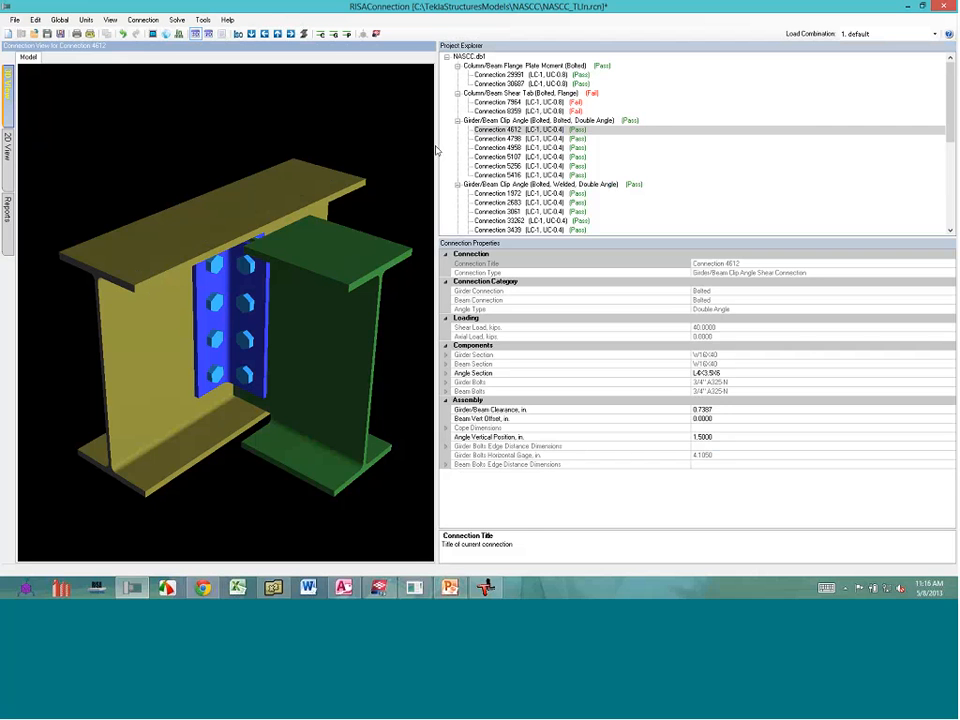
pyautogui.moveTo(439, 146); pyautogui.dragTo(457, 150)
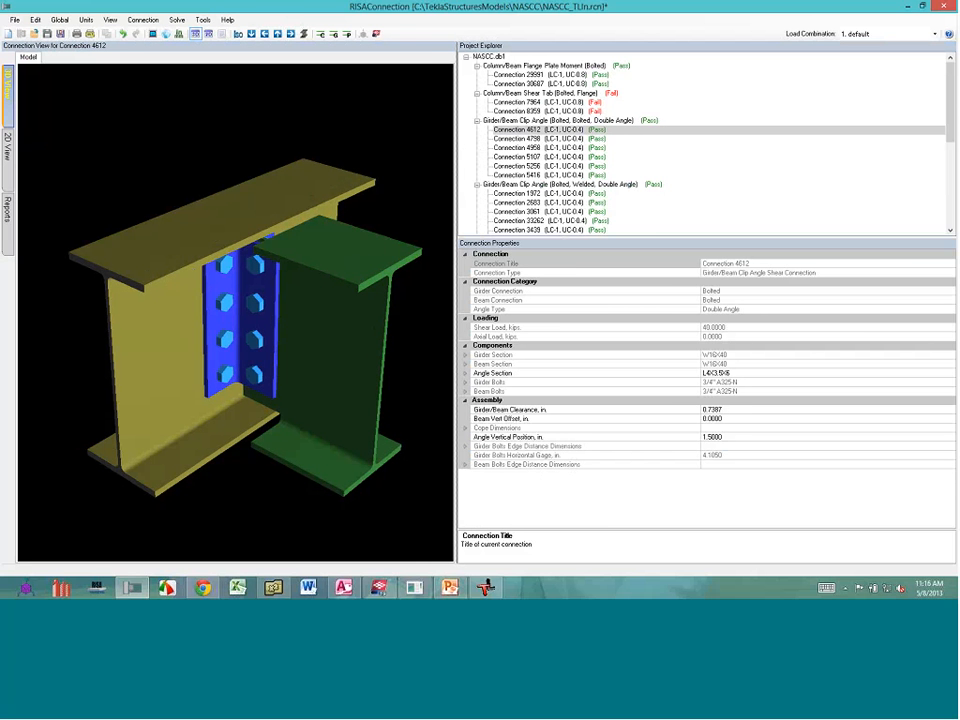
# Open the design reports for the column/beam shear tab connections and check the Column Weld Limitations details for Connection 8359
pyautogui.click(527, 103)
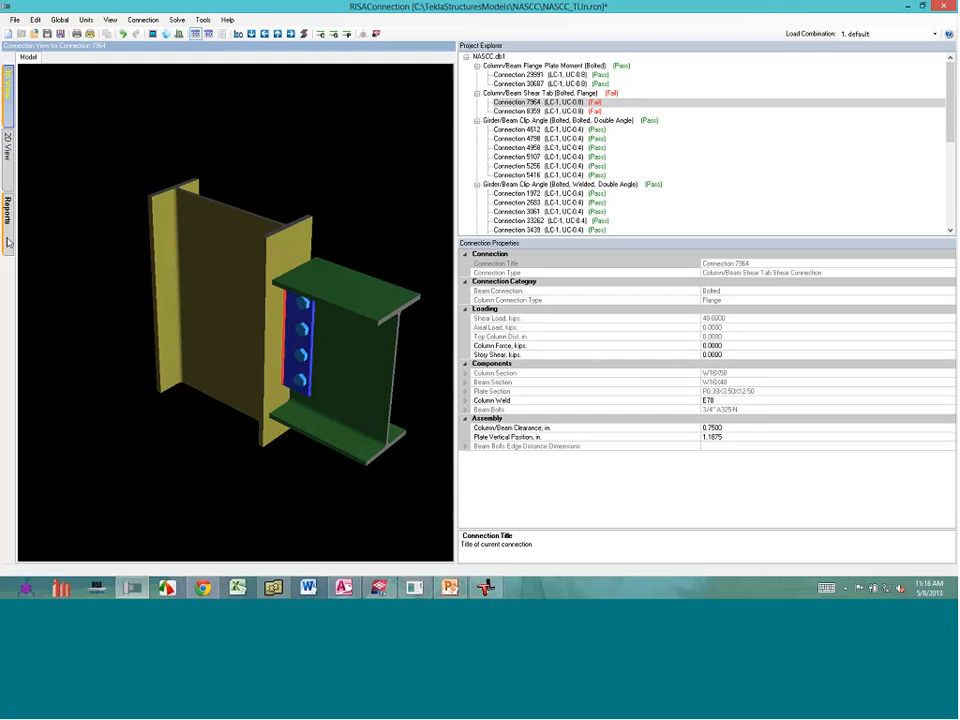
pyautogui.click(8, 242)
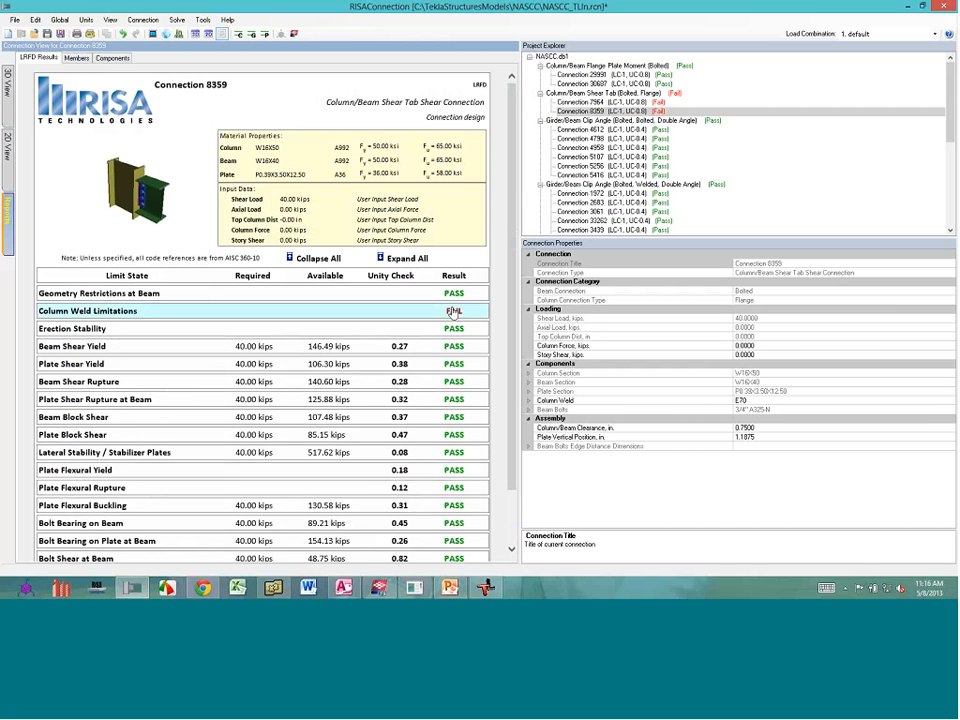
pyautogui.click(453, 312)
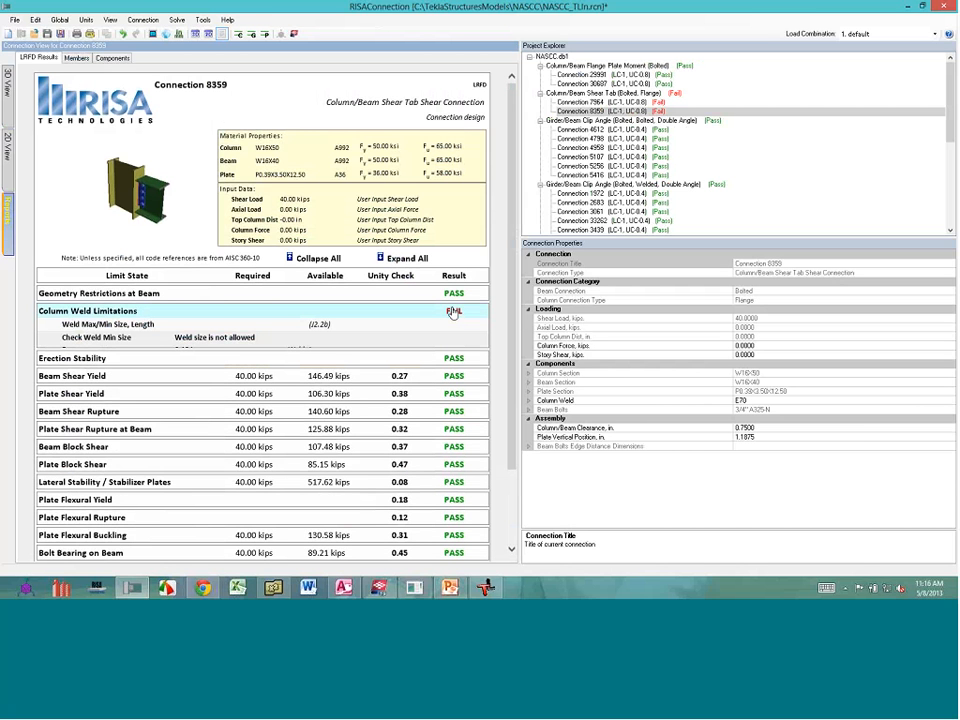
pyautogui.click(453, 312)
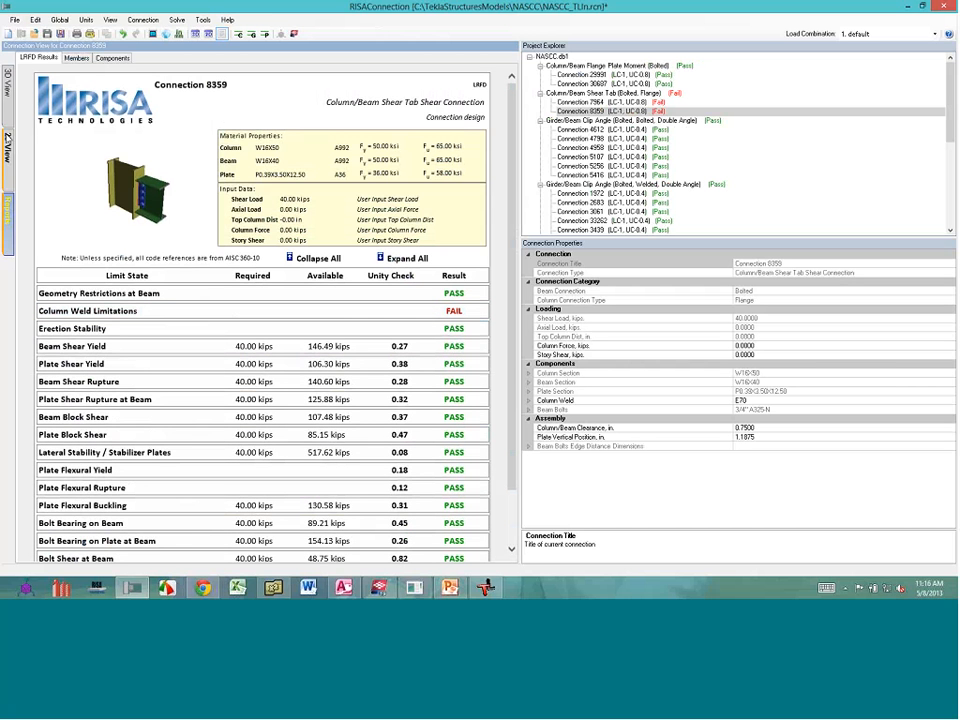
# Examine Connection 8359's shear tab geometry in both the dimensioned 2D side view and the 3D view
pyautogui.click(9, 125)
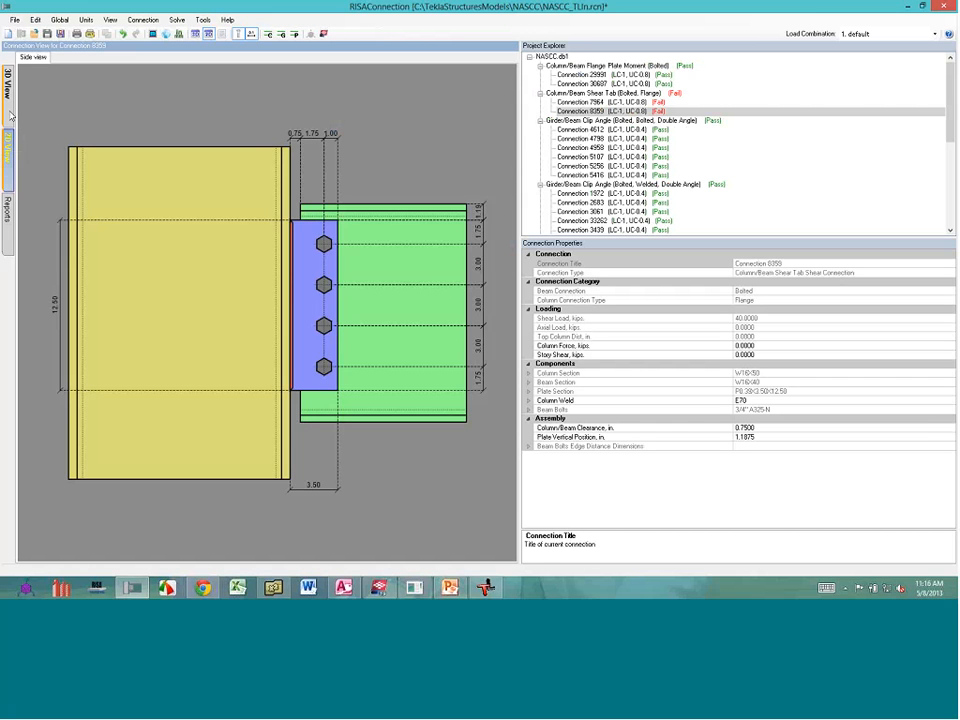
pyautogui.click(7, 95)
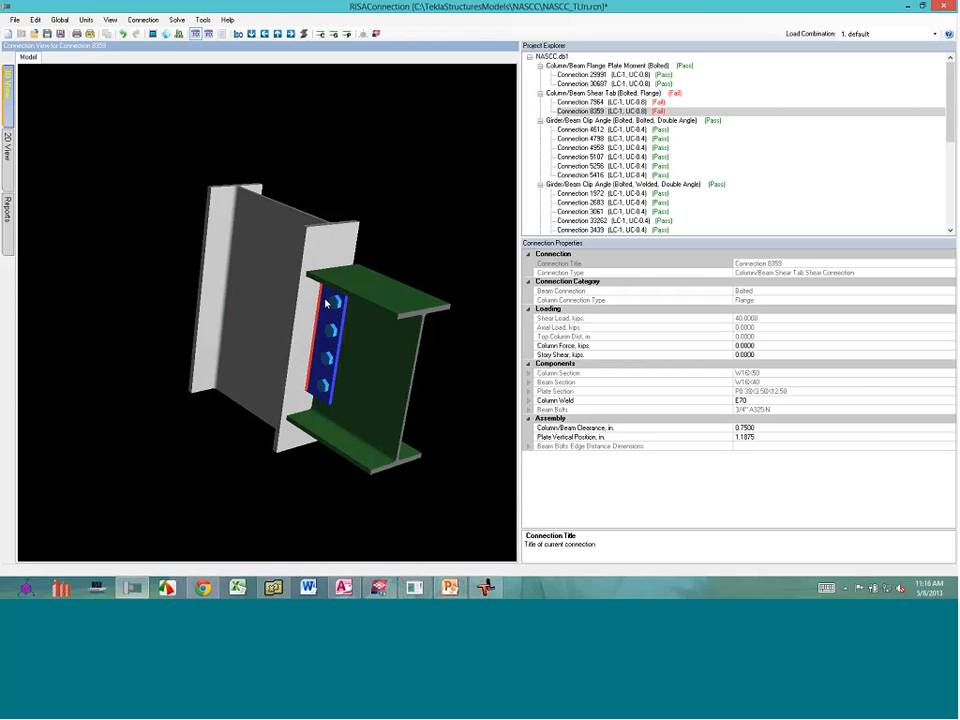
pyautogui.click(6, 150)
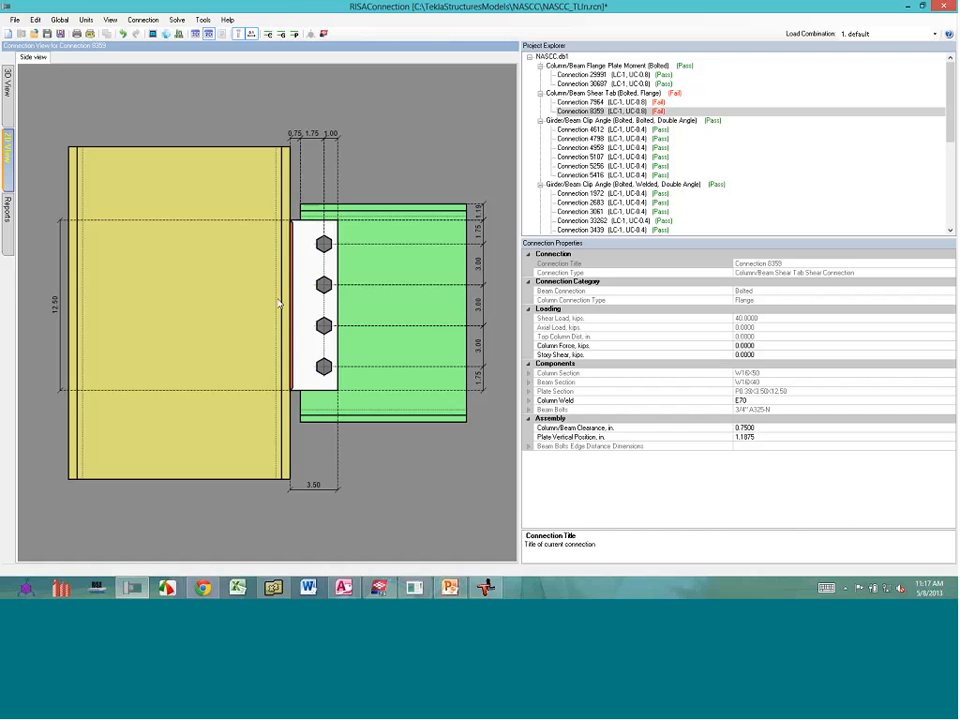
pyautogui.click(7, 95)
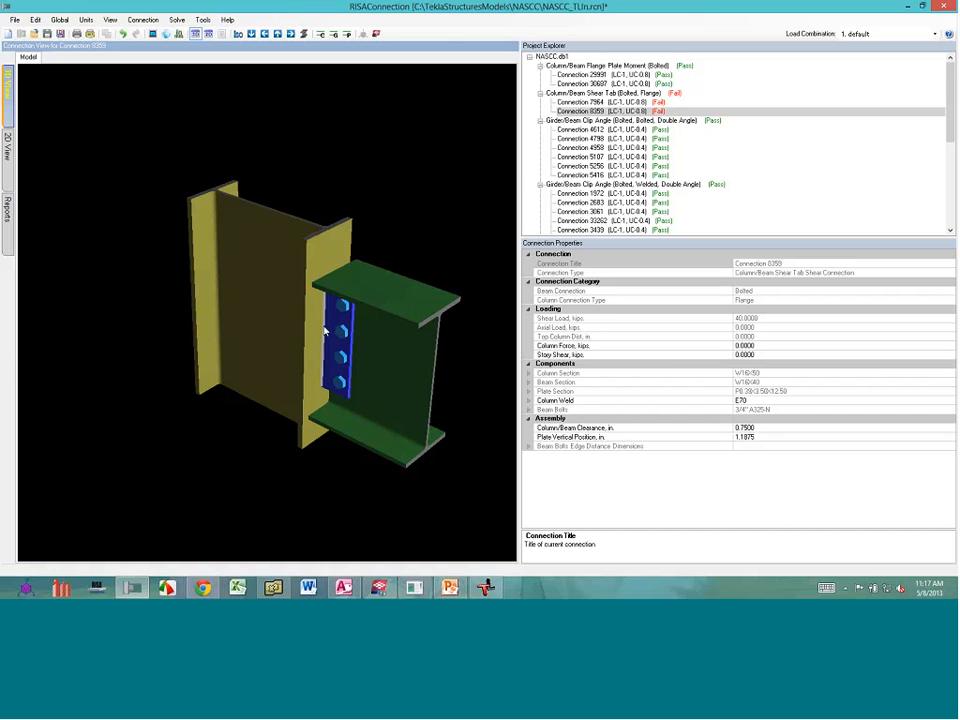
# Inspect the column weld, beam bolt, shear plate and beam section properties of Connection 8359, and return to its 3D view
pyautogui.click(324, 331)
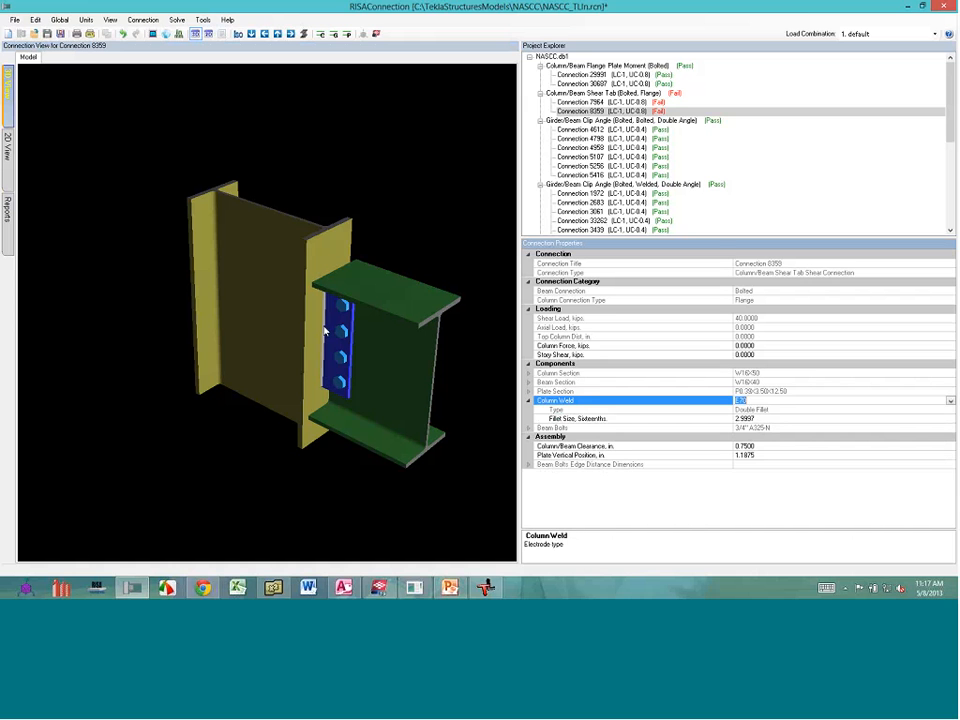
pyautogui.click(341, 354)
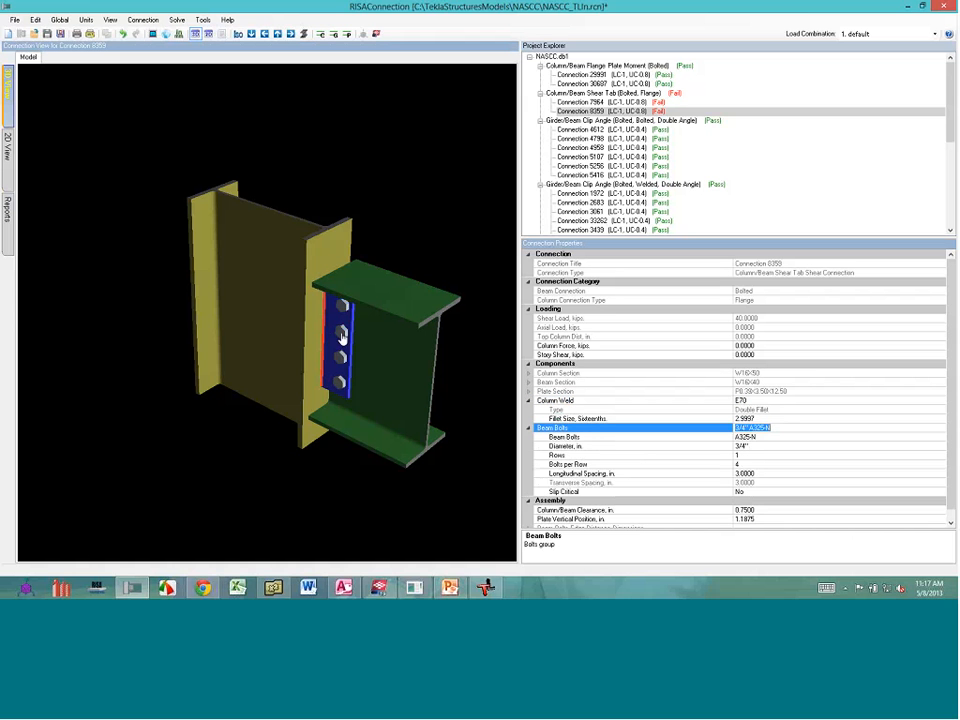
pyautogui.click(8, 150)
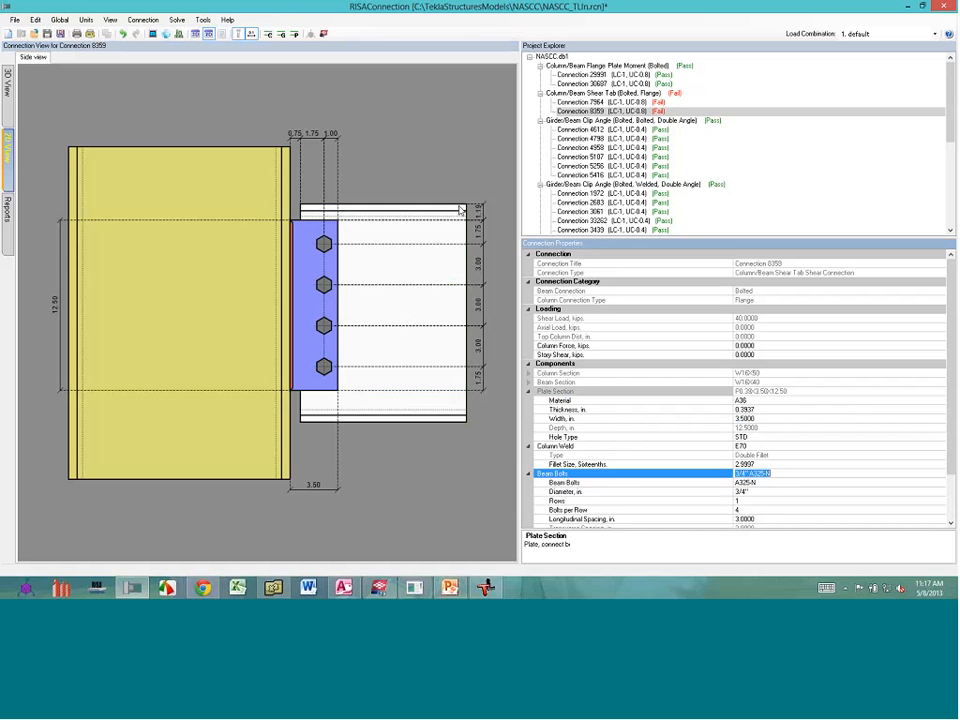
pyautogui.click(461, 210)
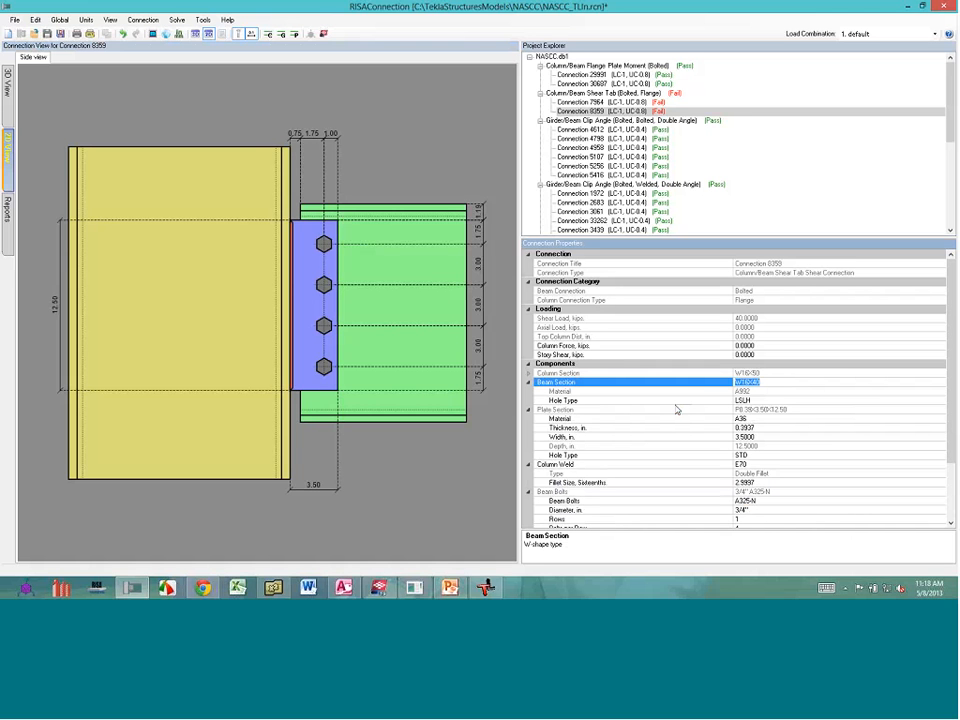
pyautogui.click(6, 85)
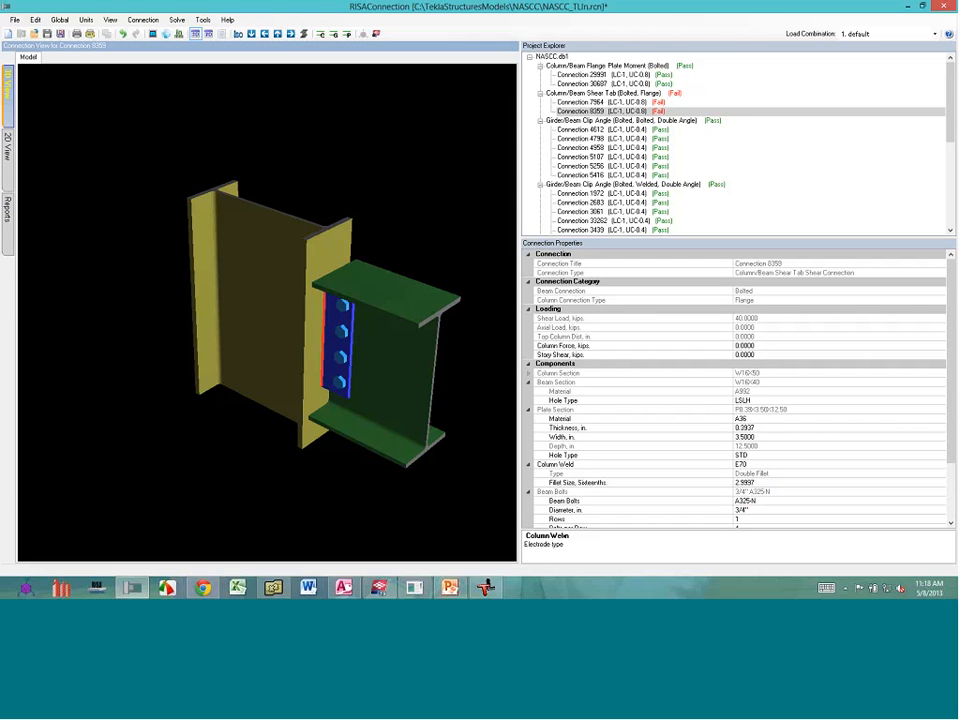
# Set Connection 8359's column weld fillet size to 3 sixteenths and solve that connection again
pyautogui.click(769, 484)
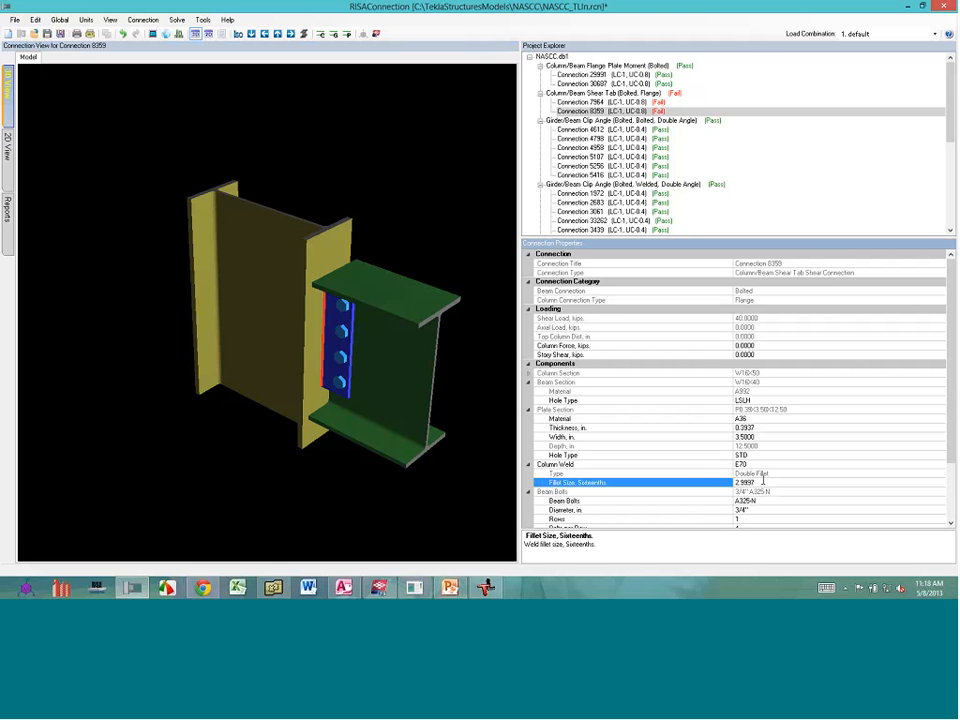
pyautogui.moveTo(763, 481); pyautogui.dragTo(698, 473)
pyautogui.write('3')
pyautogui.click(757, 484)
pyautogui.click(596, 112)
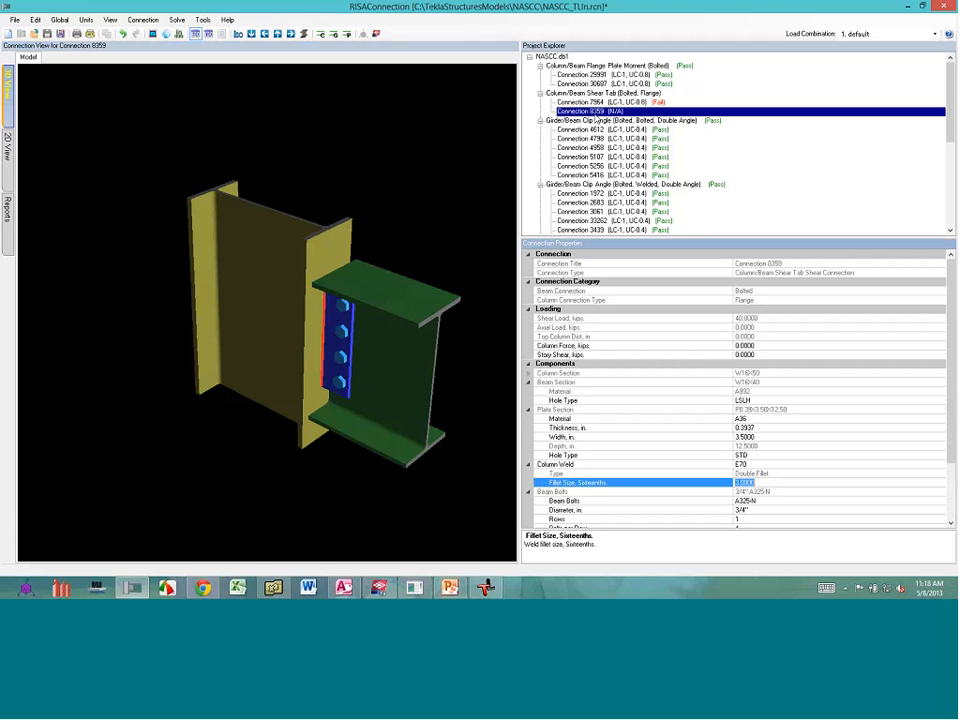
pyautogui.click(323, 35)
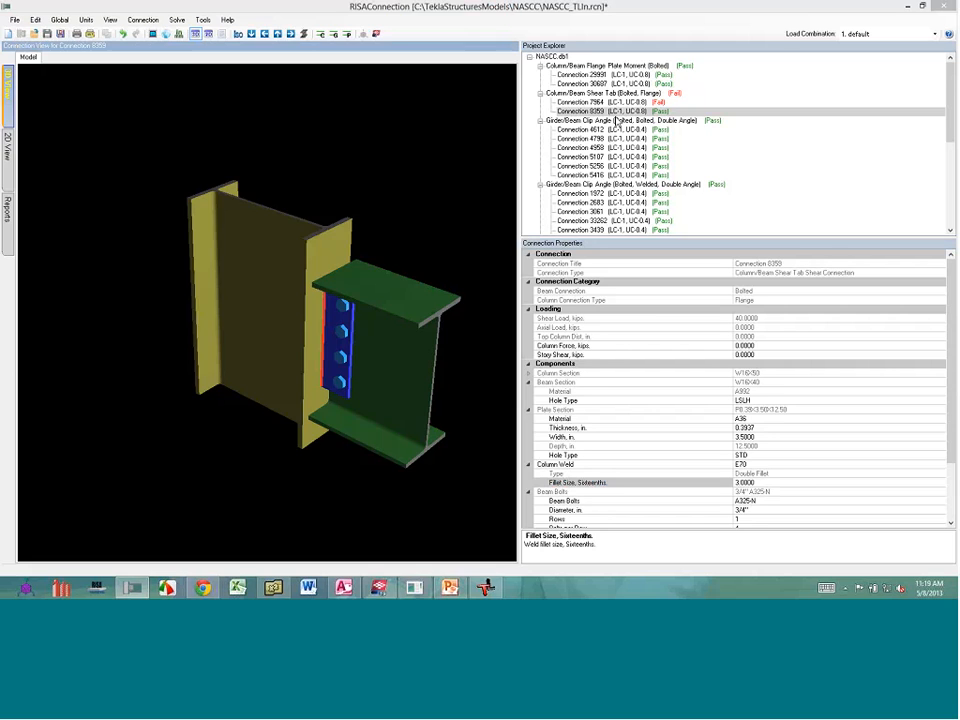
# Set the column weld fillet size to 3 sixteenths for the whole Column/Beam Shear Tab group and solve the group
pyautogui.click(606, 93)
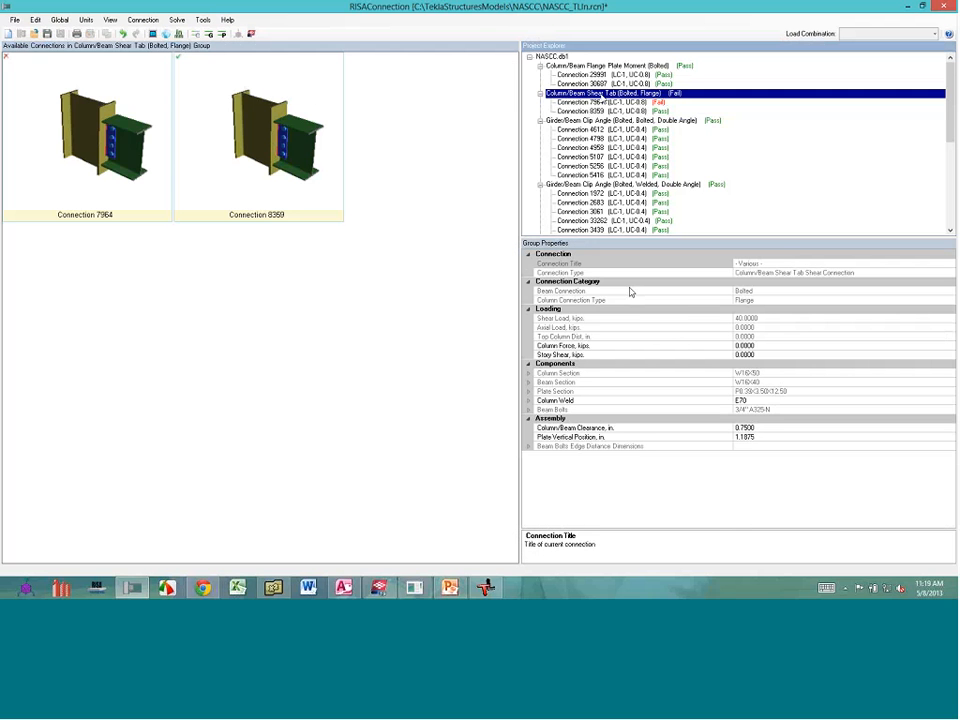
pyautogui.click(529, 401)
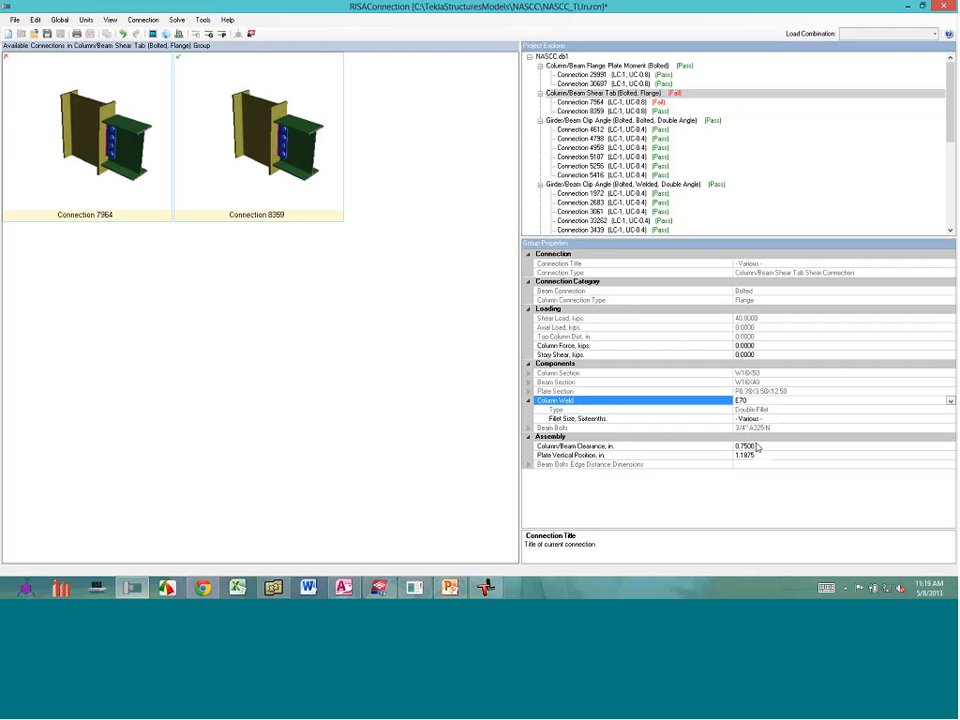
pyautogui.click(737, 418)
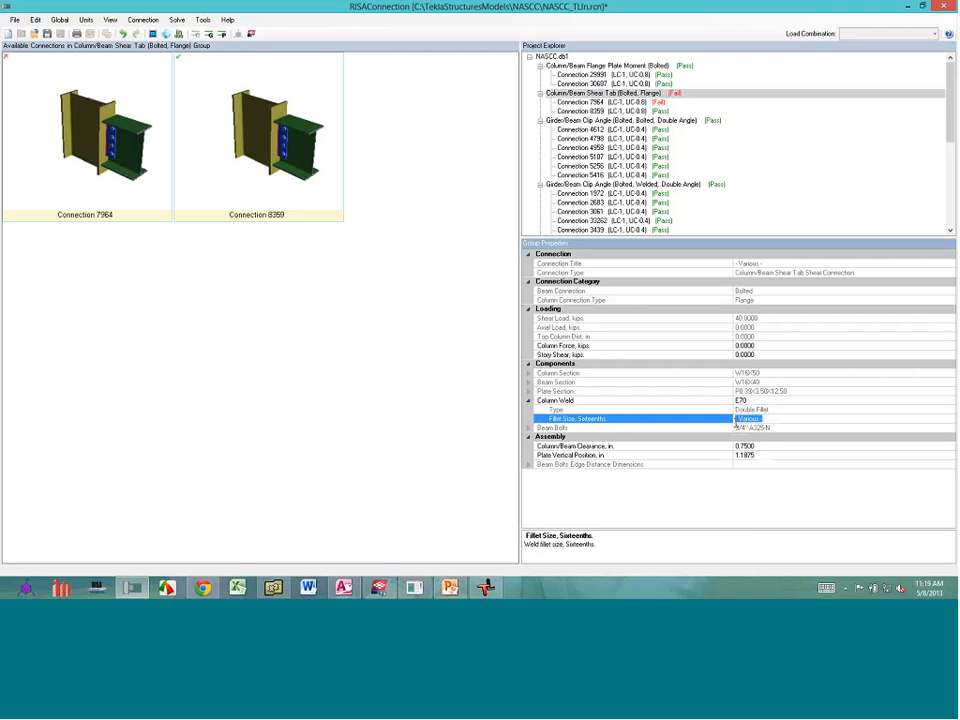
pyautogui.write('4')
pyautogui.click(209, 34)
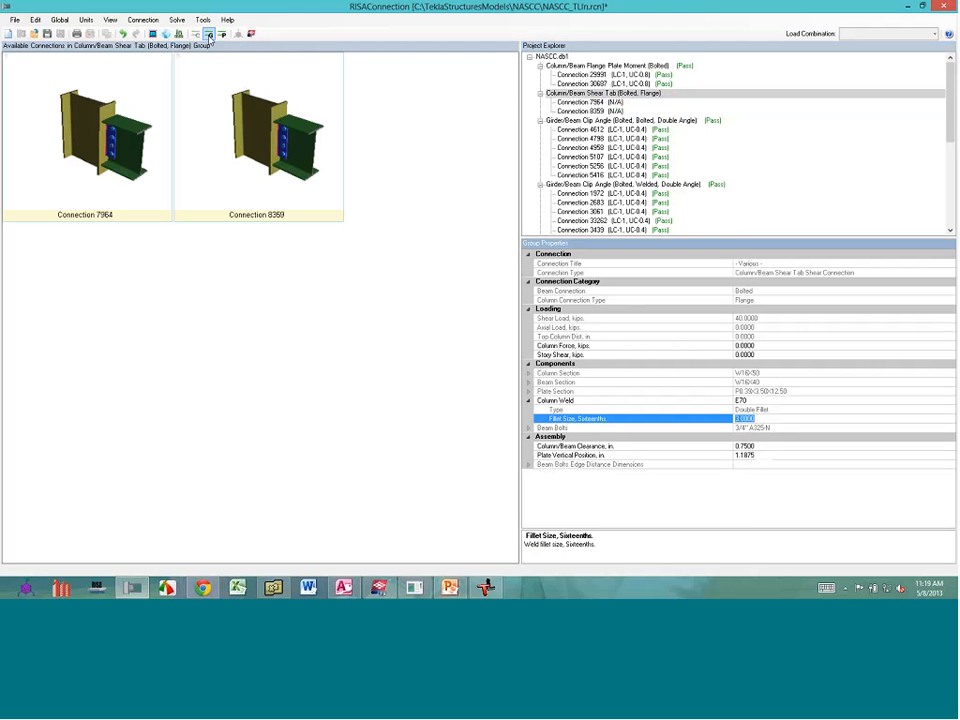
pyautogui.click(210, 36)
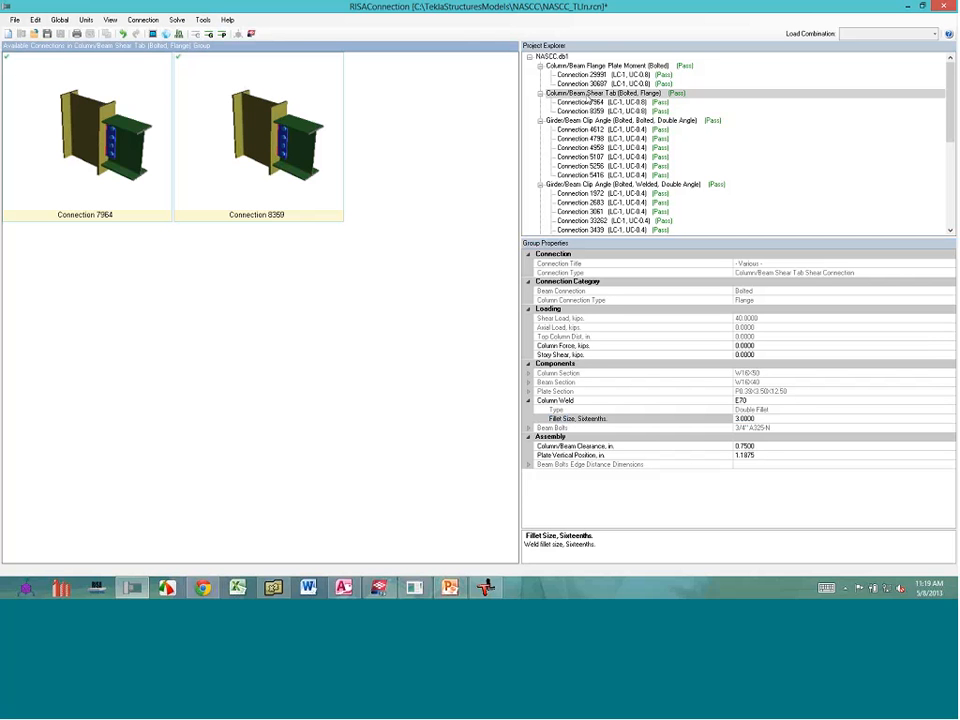
# Browse the solved connections to the girder/beam shear tab Connection 25766 and review the limit states in its design report
pyautogui.click(590, 104)
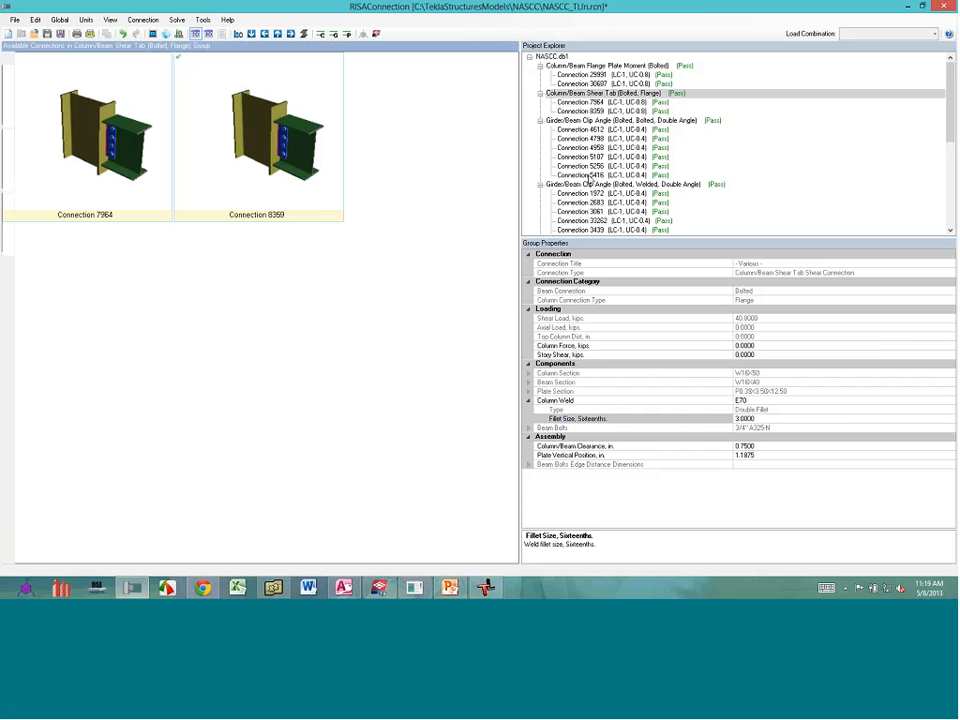
pyautogui.click(590, 175)
pyautogui.scroll(-3, 590, 175)
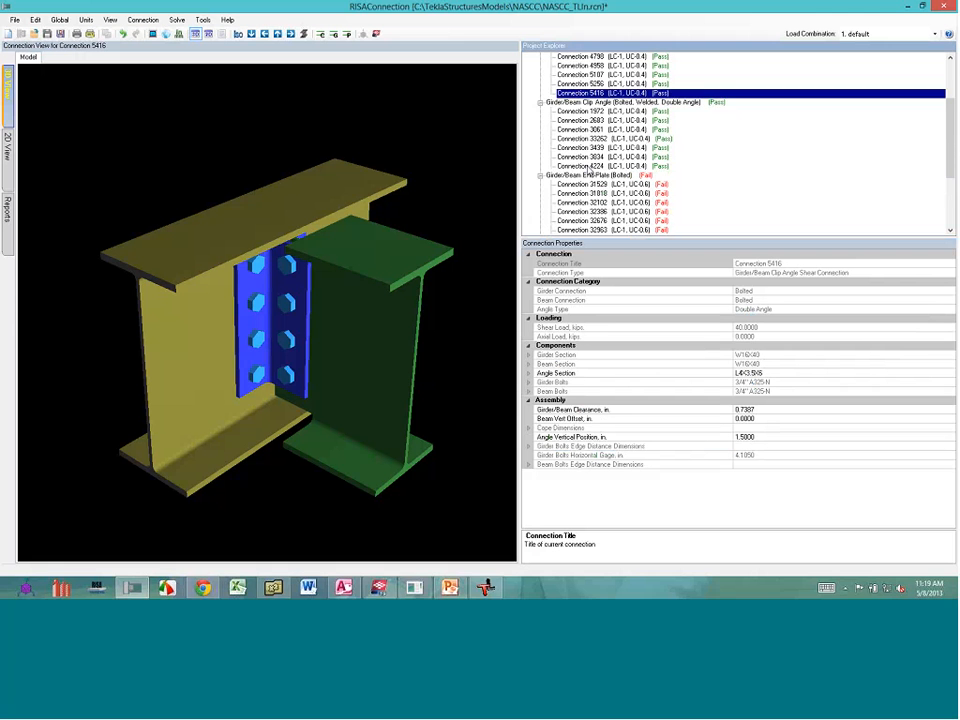
pyautogui.scroll(-1, 589, 172)
pyautogui.scroll(-3, 589, 172)
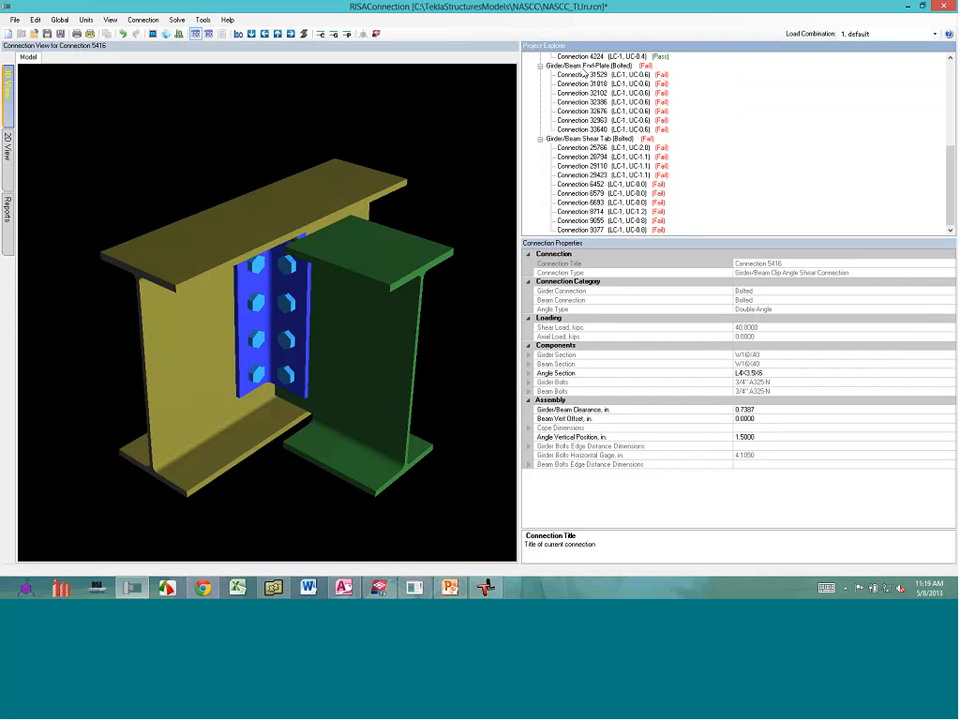
pyautogui.click(577, 151)
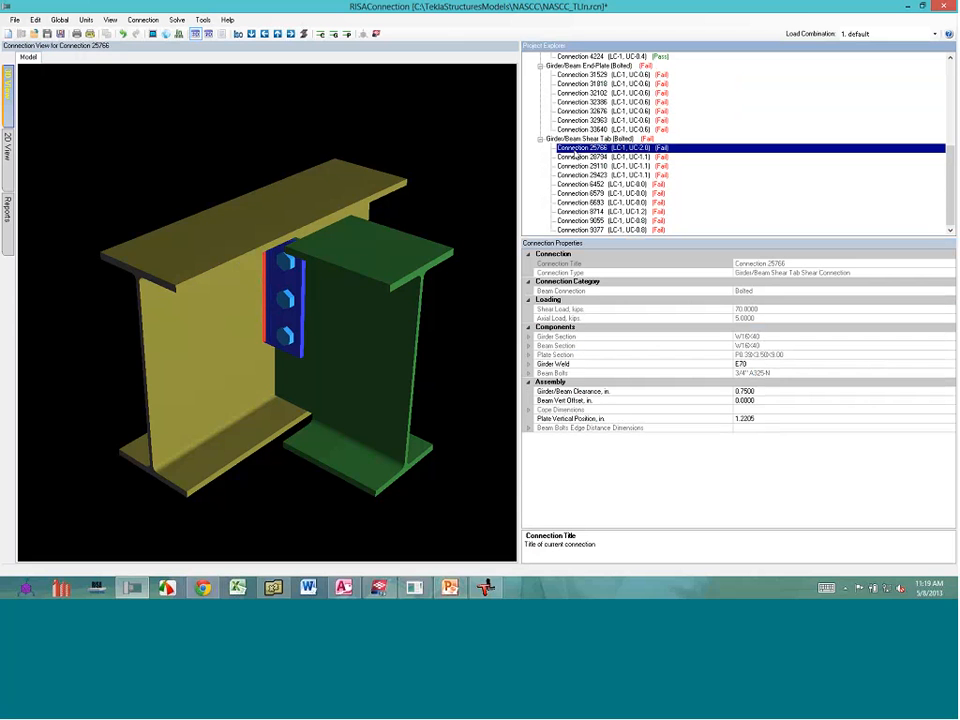
pyautogui.click(8, 230)
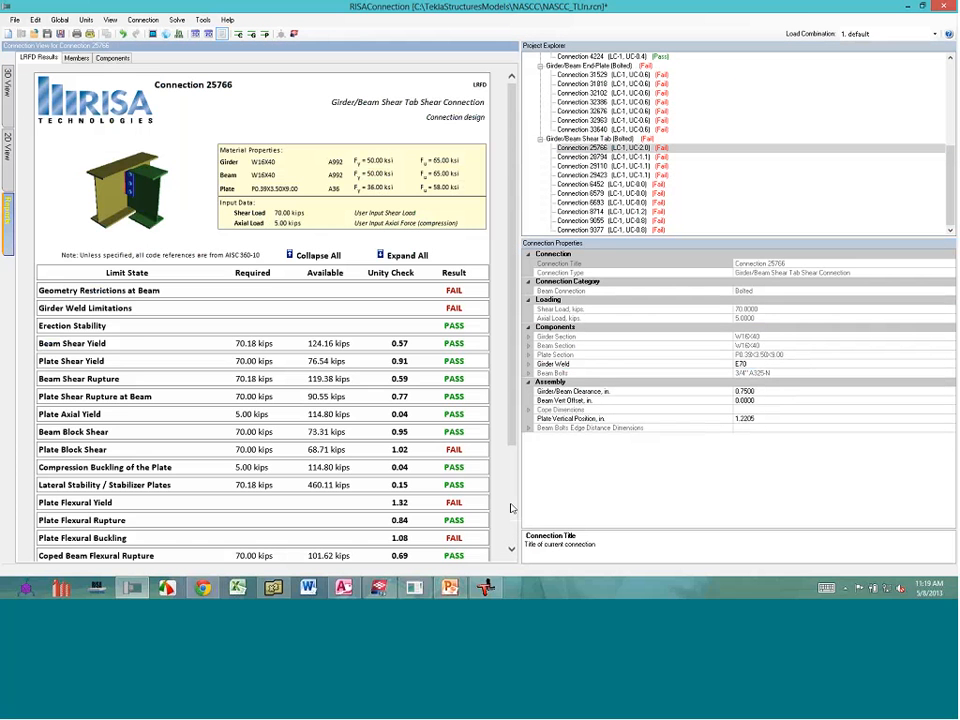
pyautogui.scroll(-3, 510, 508)
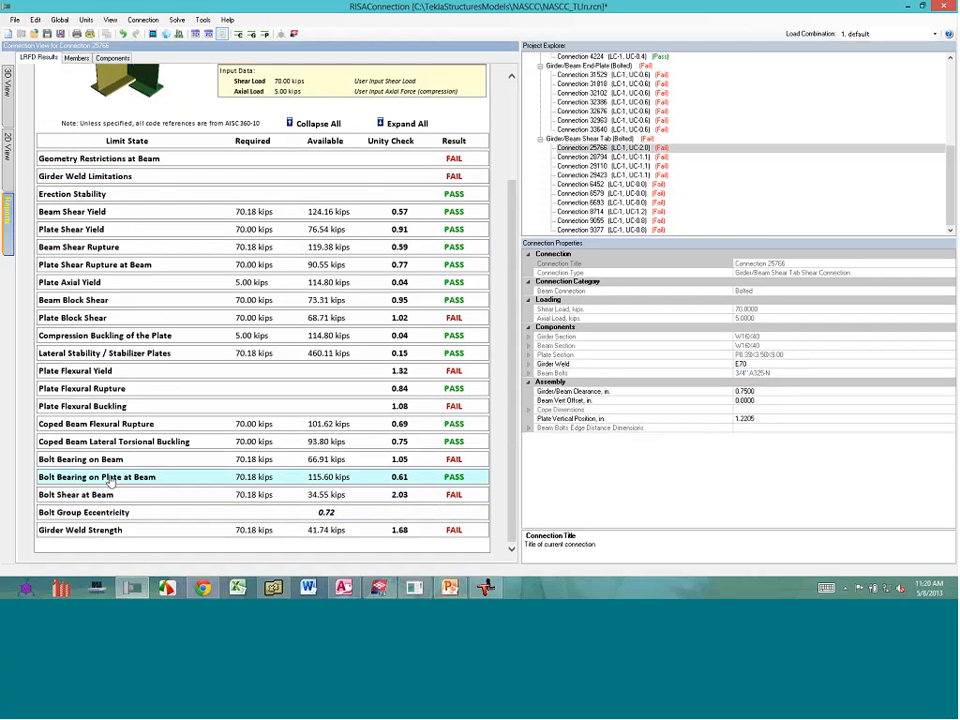
pyautogui.scroll(3, 110, 481)
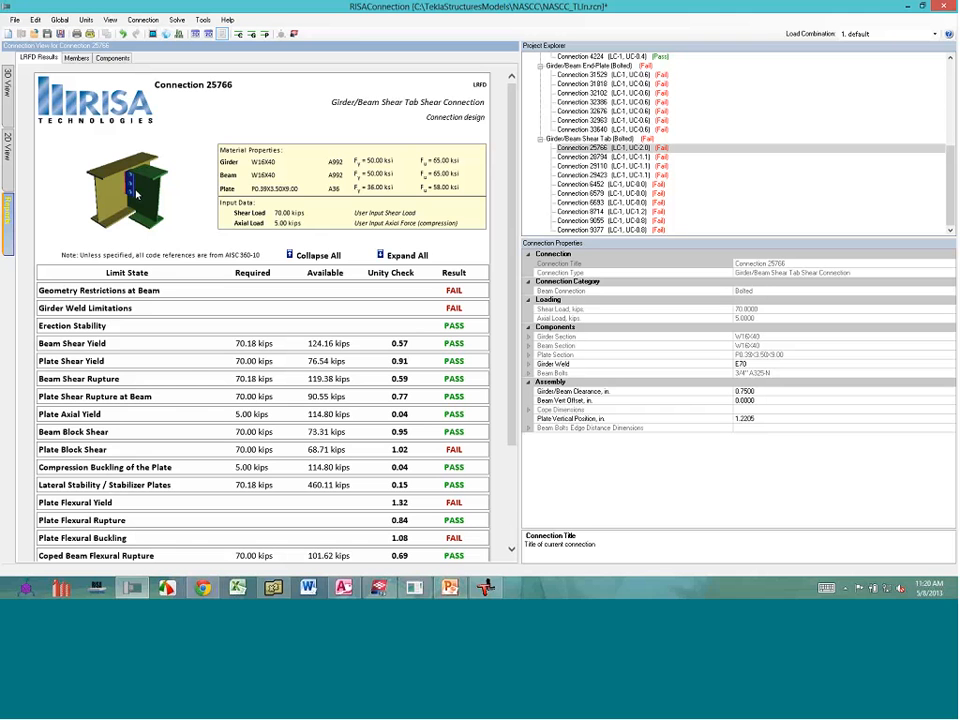
# Compare Connection 25766's beam bolt layout in the 2D side view with the checks in its design report
pyautogui.click(8, 143)
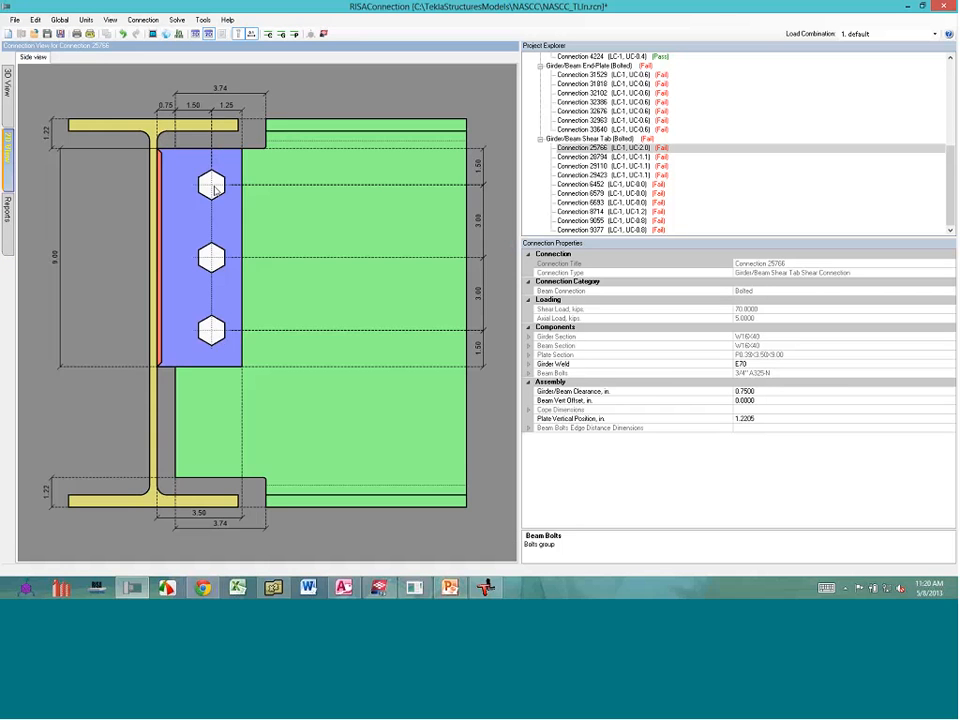
pyautogui.click(9, 213)
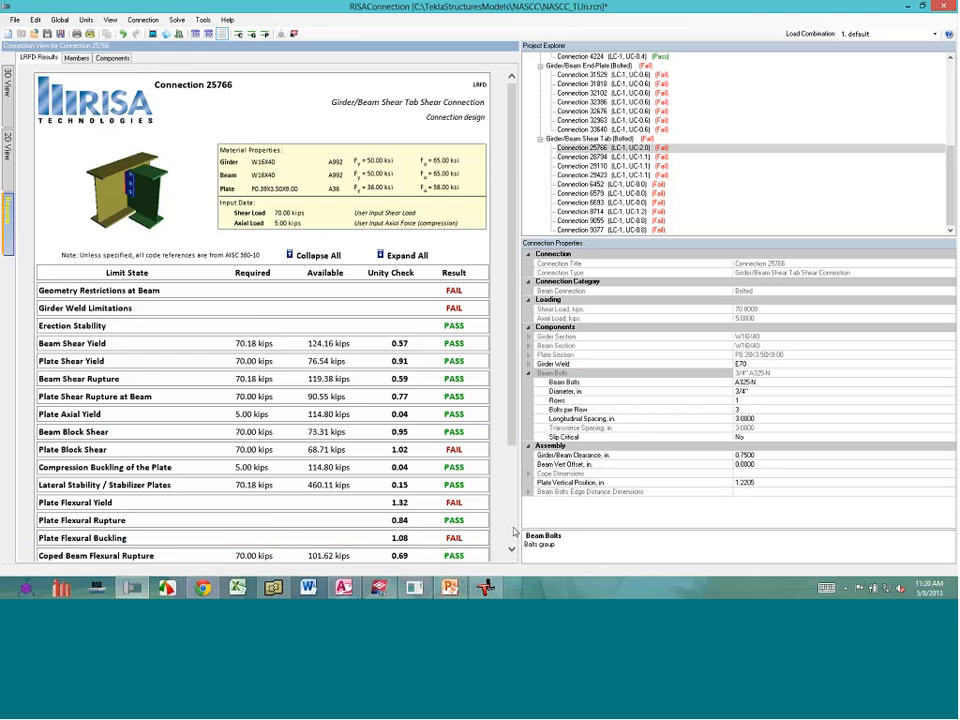
pyautogui.scroll(-3, 513, 540)
pyautogui.scroll(3, 513, 540)
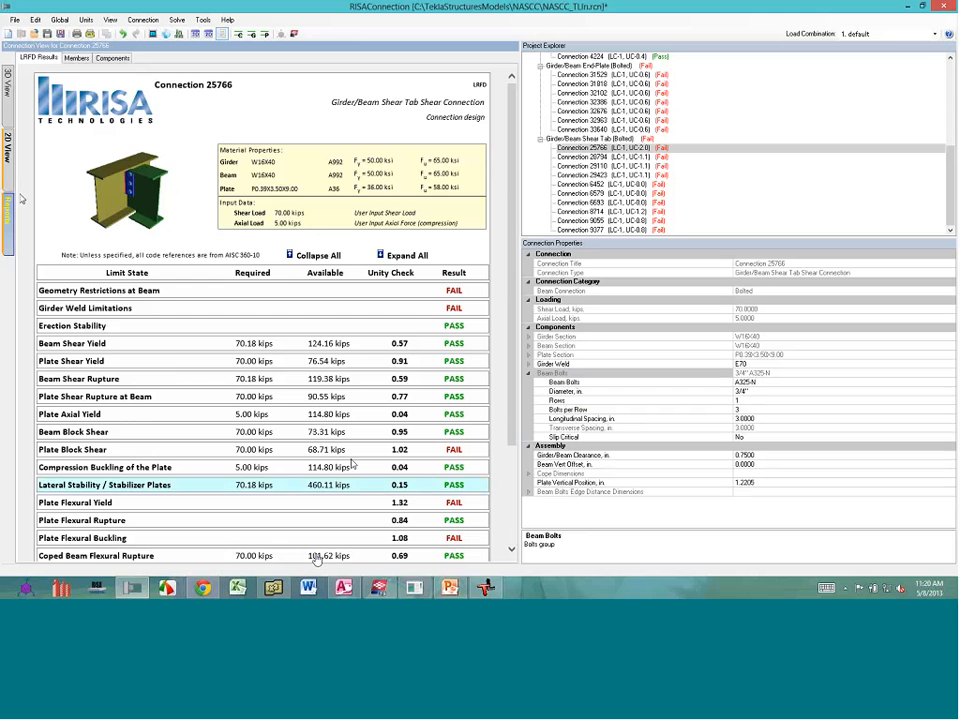
# Set Connection 25766's beam bolts to 4 per row and solve the connection again
pyautogui.click(9, 135)
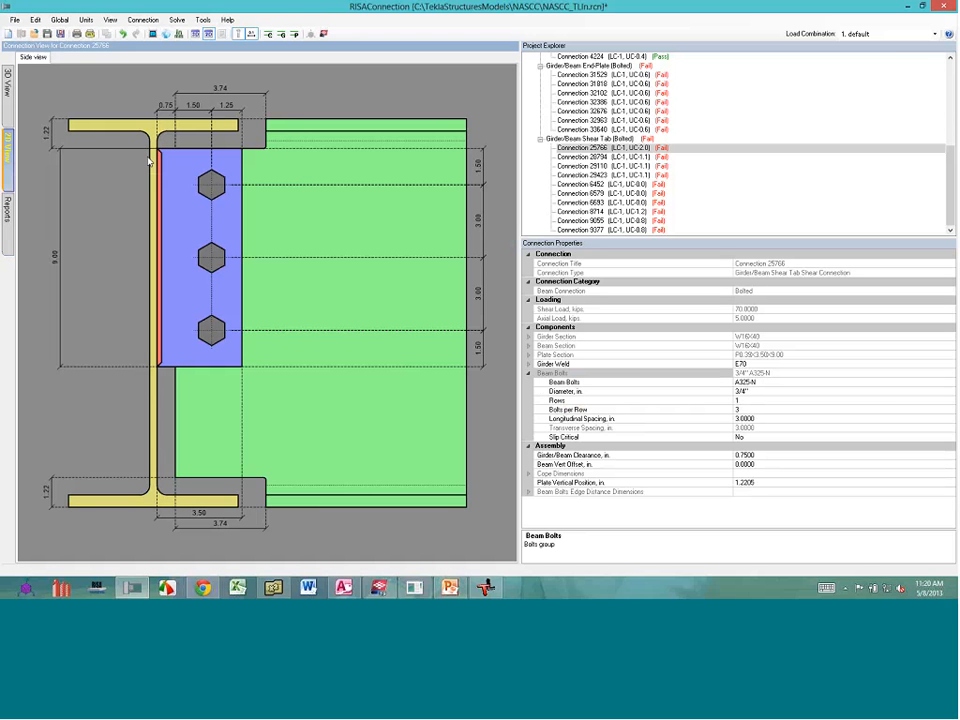
pyautogui.click(219, 187)
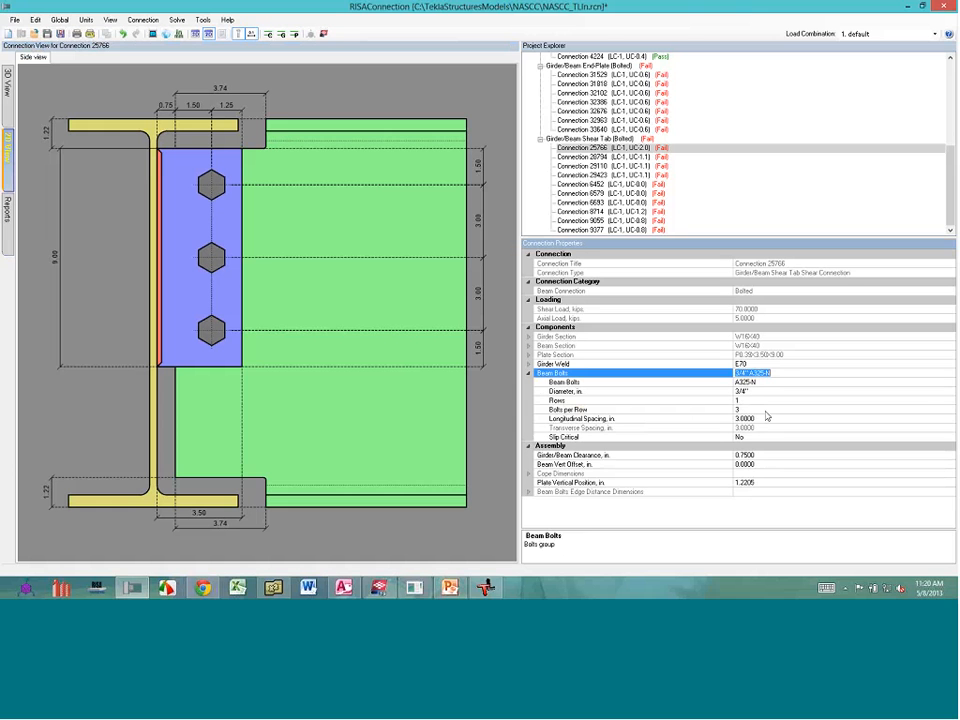
pyautogui.click(950, 410)
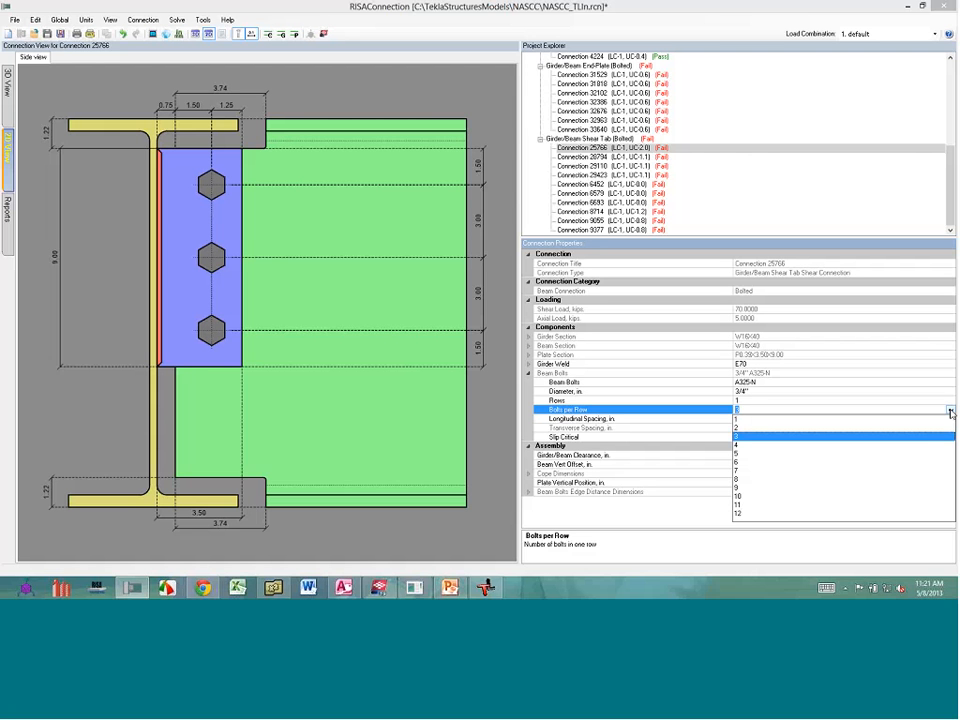
pyautogui.click(736, 445)
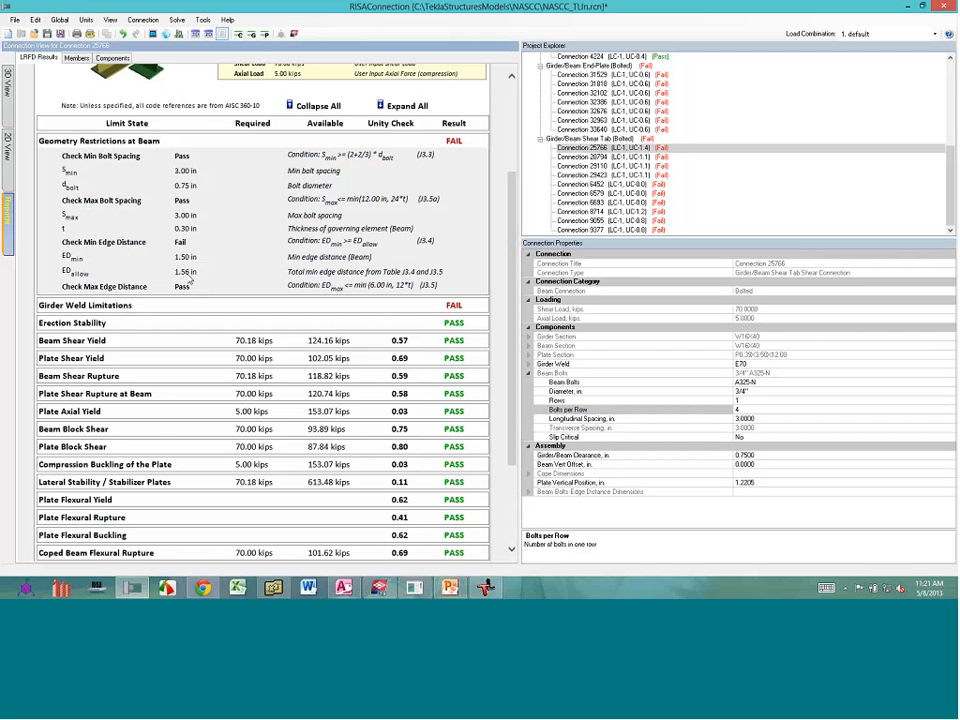
# Check the Geometry Restrictions at Beam details in Connection 25766's report, collapse them and expand the Erection Stability check
pyautogui.scroll(1, 103, 296)
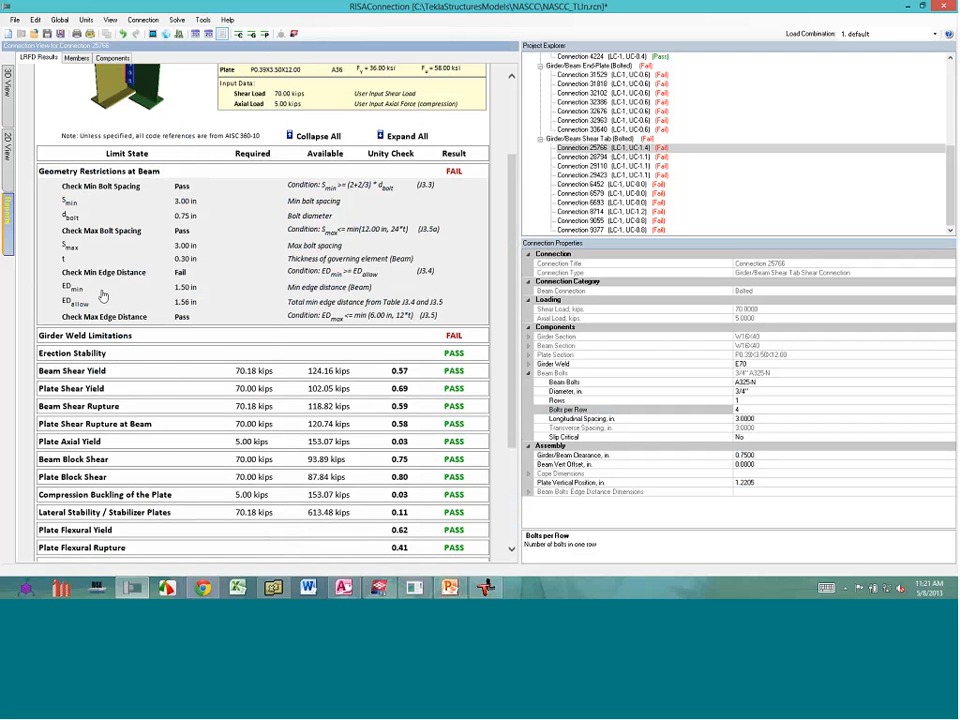
pyautogui.scroll(4, 103, 296)
pyautogui.click(103, 295)
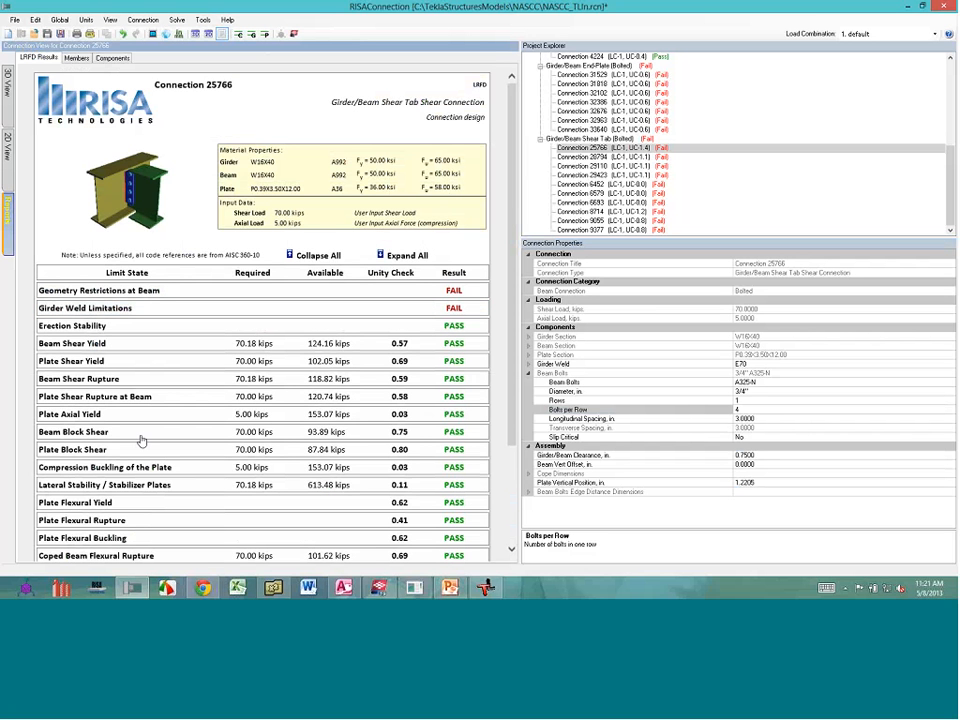
pyautogui.click(73, 326)
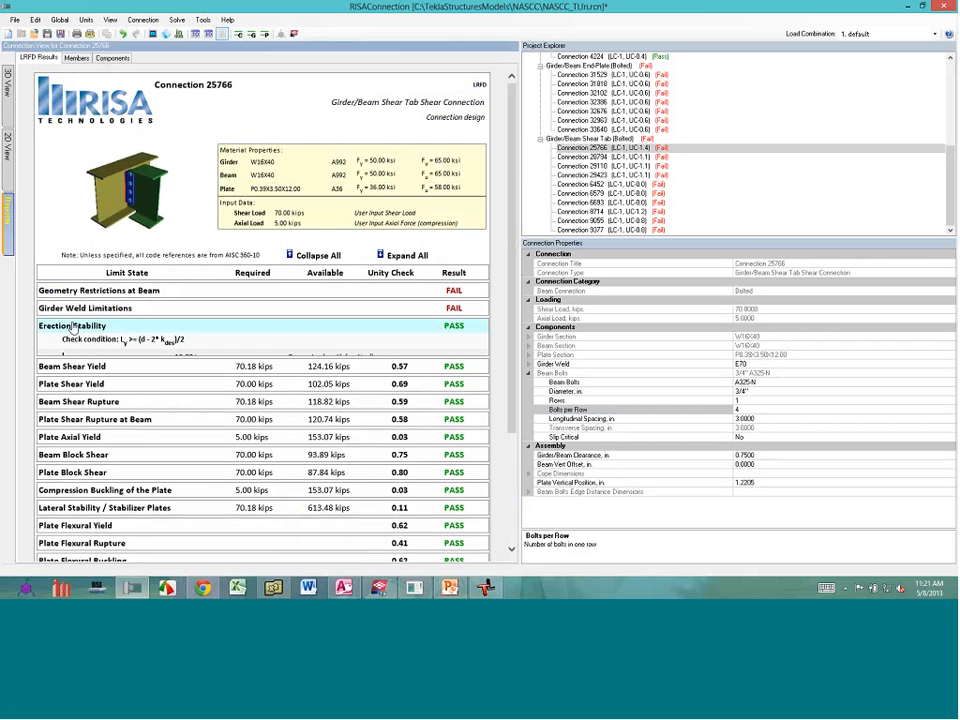
# Expand all limit state calculations in Connection 25766's report, examine the weld and shear checks, and collapse them back to the summary
pyautogui.click(407, 256)
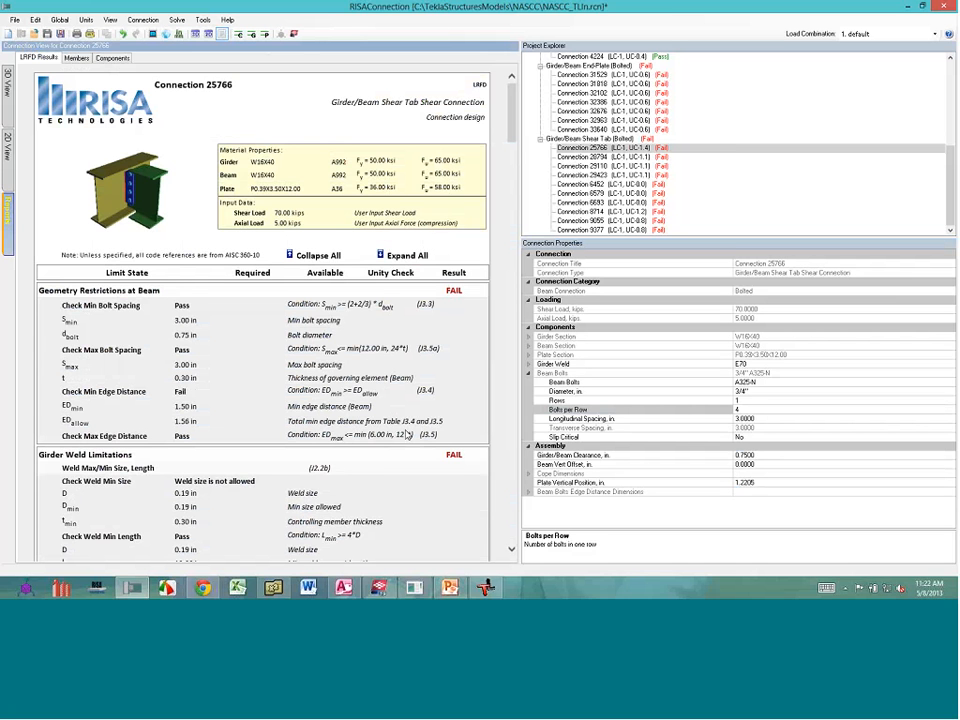
pyautogui.scroll(-5, 407, 434)
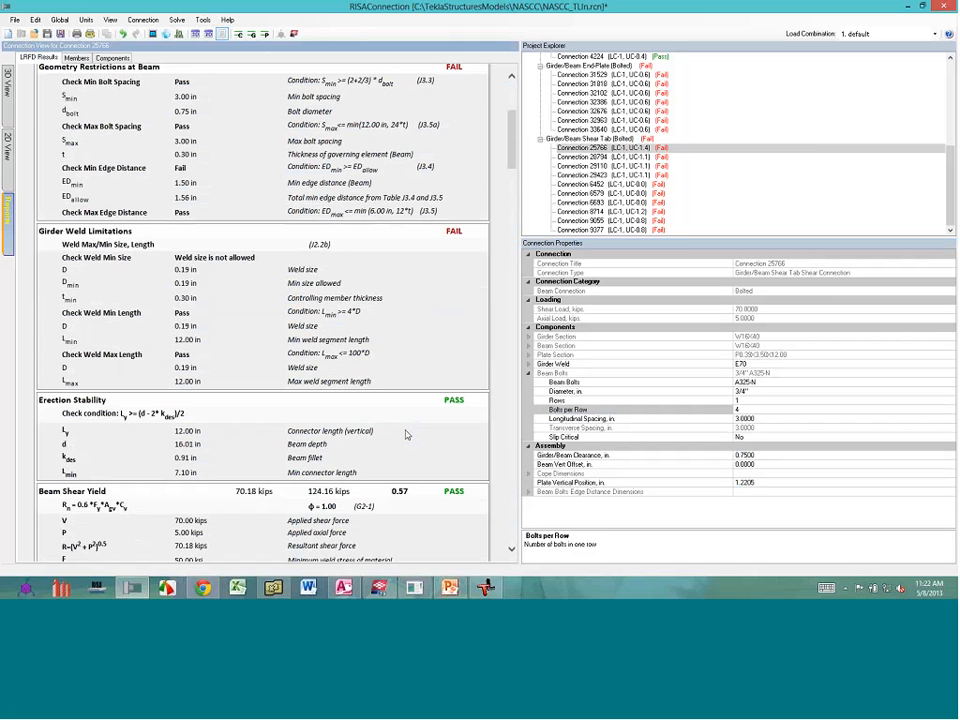
pyautogui.scroll(-3, 407, 434)
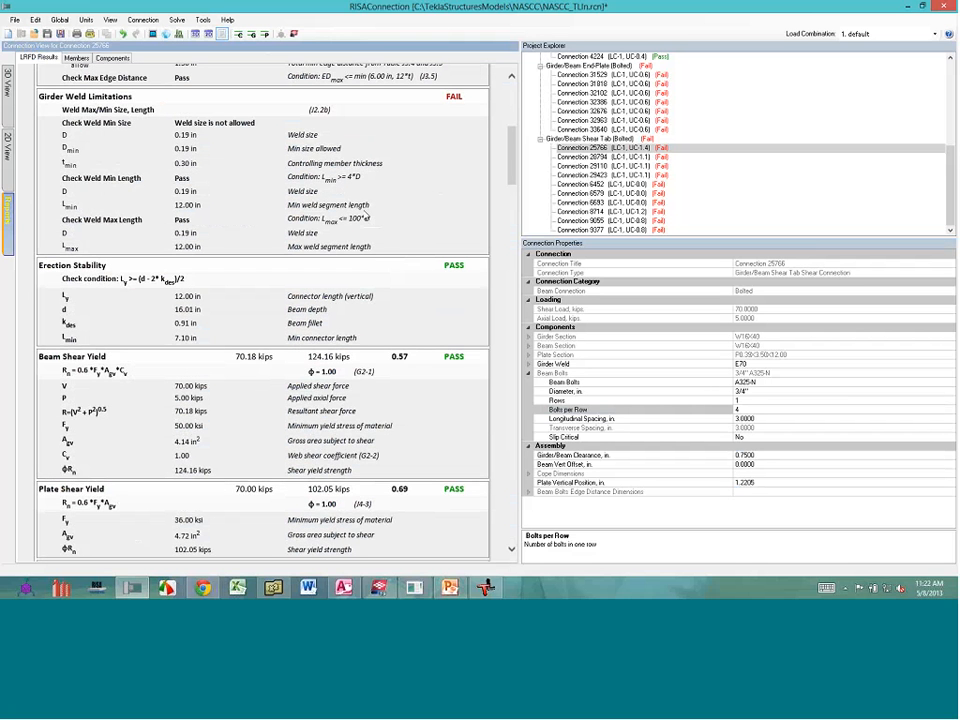
pyautogui.scroll(-4, 368, 217)
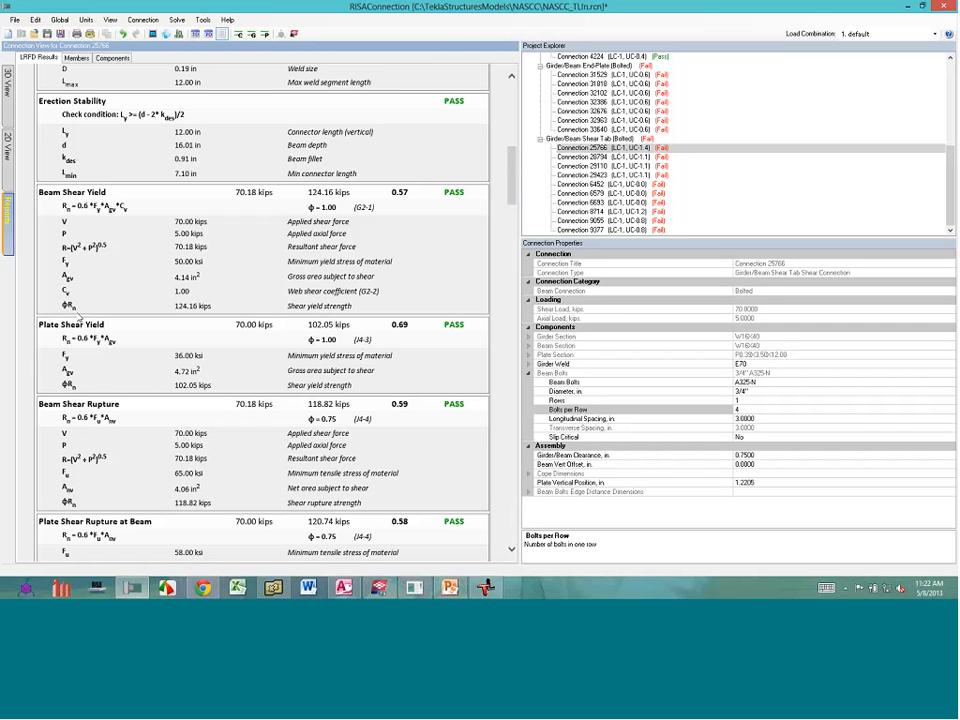
pyautogui.click(257, 329)
pyautogui.scroll(1, 200, 272)
pyautogui.scroll(7, 205, 274)
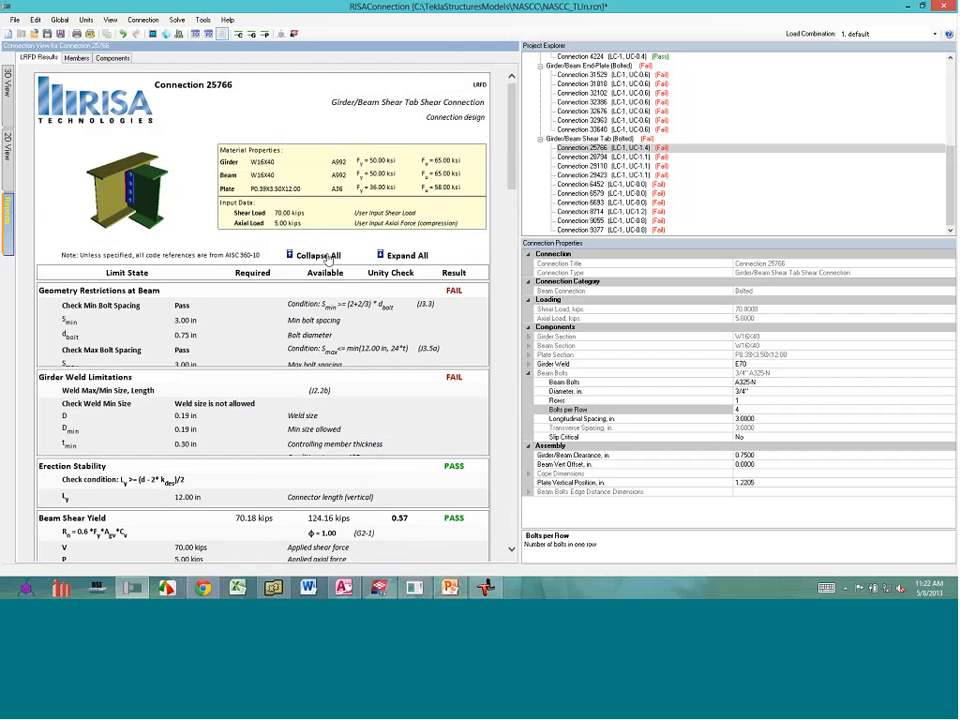
pyautogui.click(329, 256)
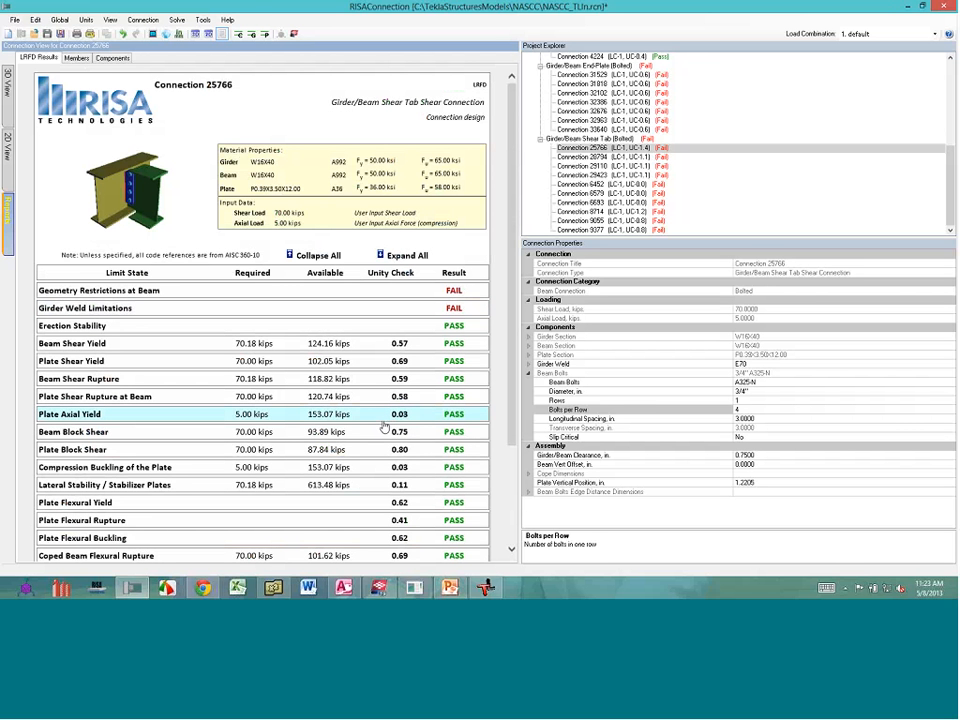
pyautogui.scroll(-1, 384, 427)
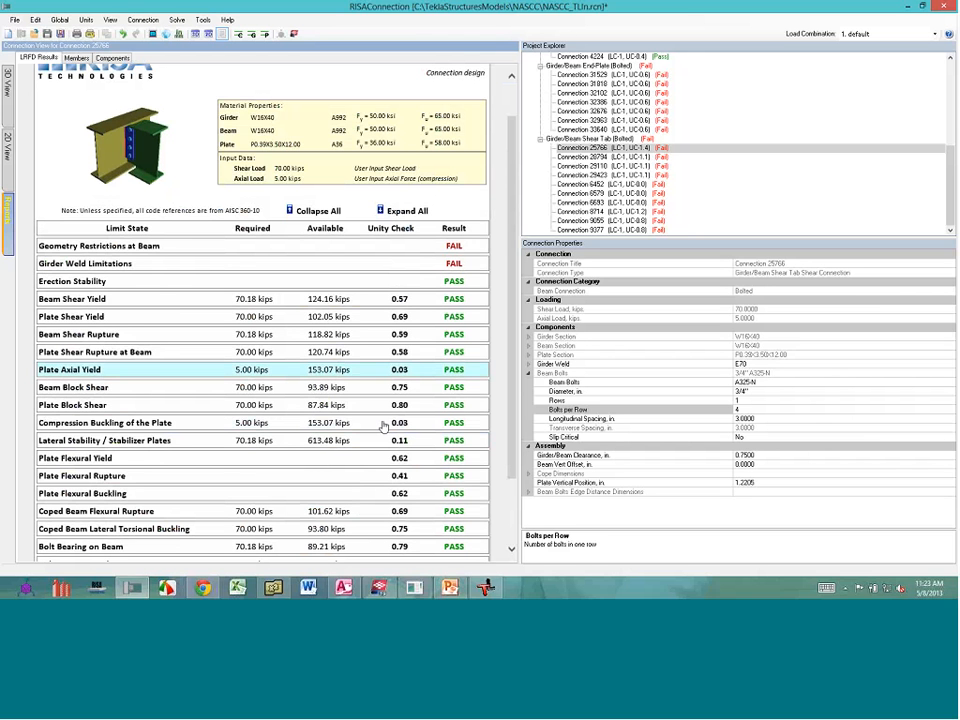
pyautogui.scroll(1, 384, 427)
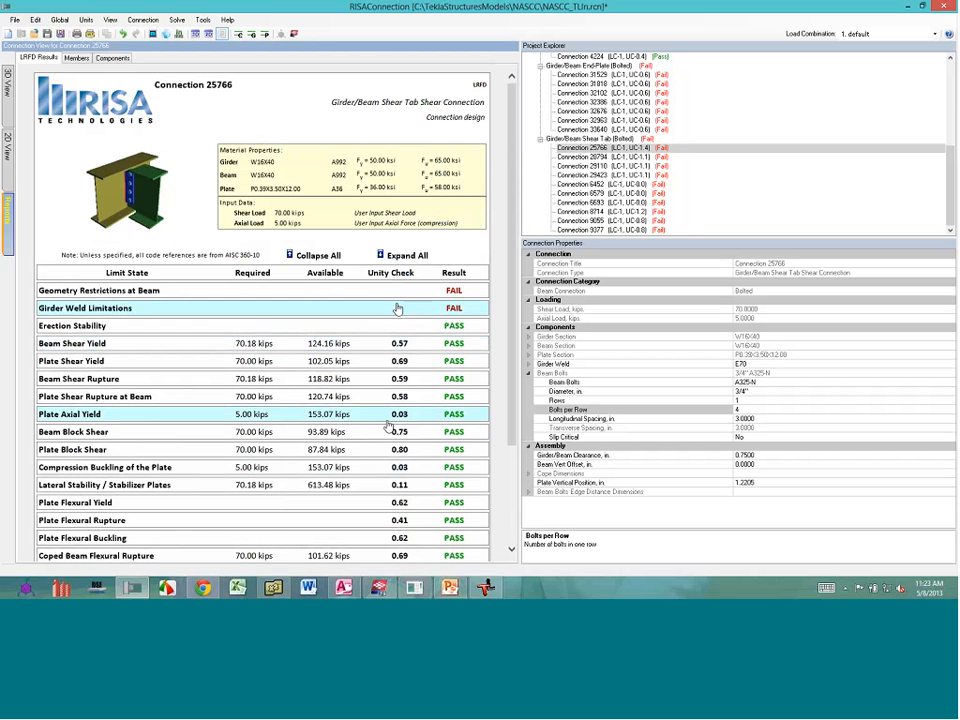
# Set Connection 25766's horizontal distance between the beam edge and the nearest bolt row to 1.6 in
pyautogui.click(8, 158)
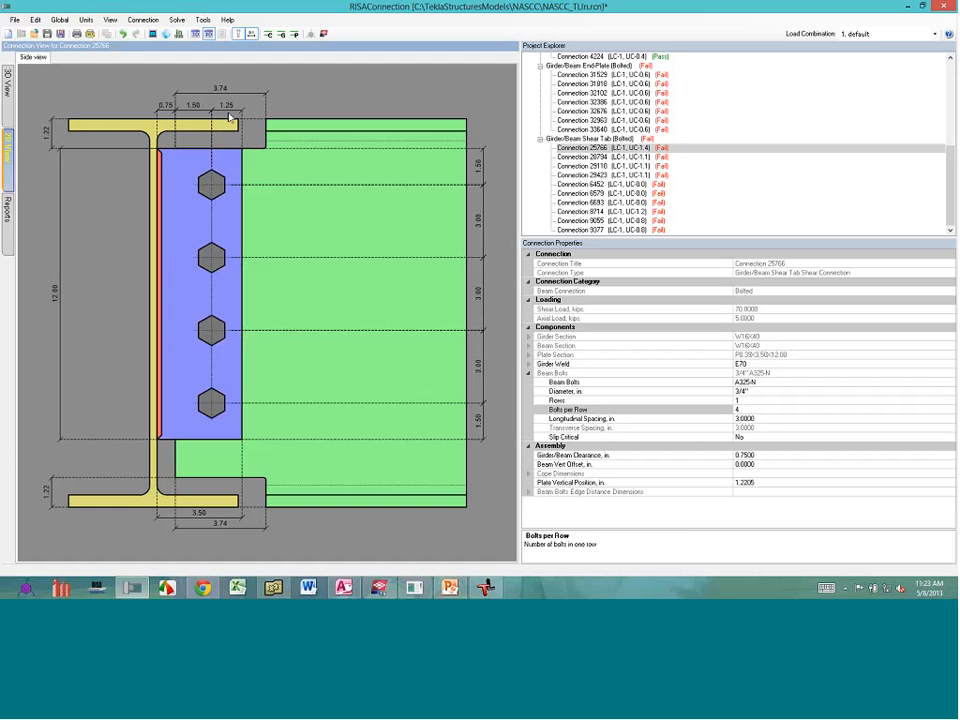
pyautogui.click(195, 106)
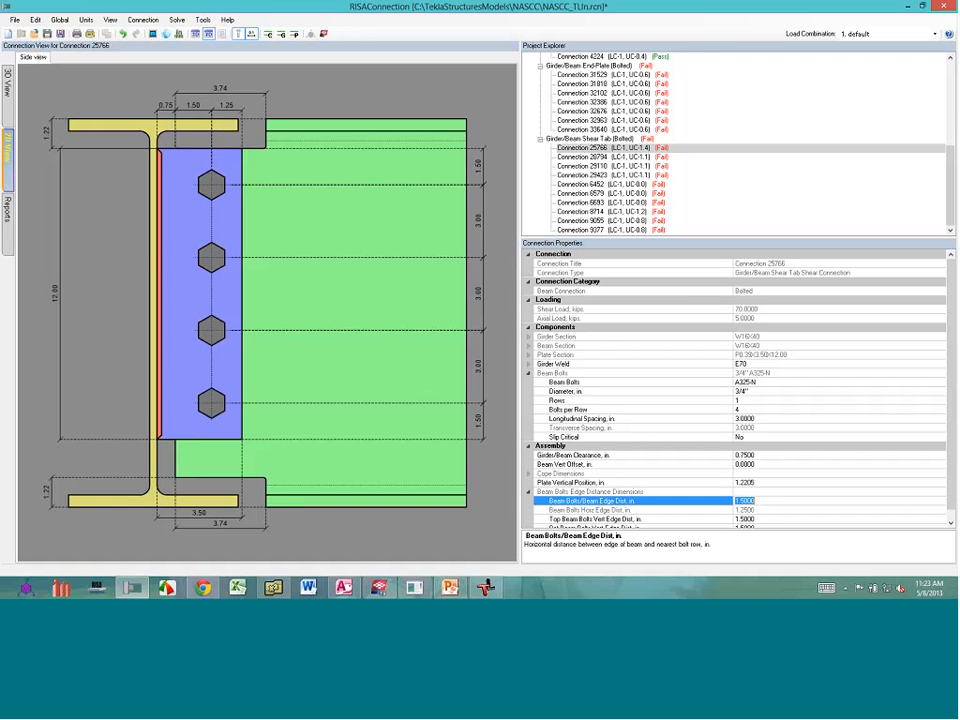
pyautogui.write('1.6')
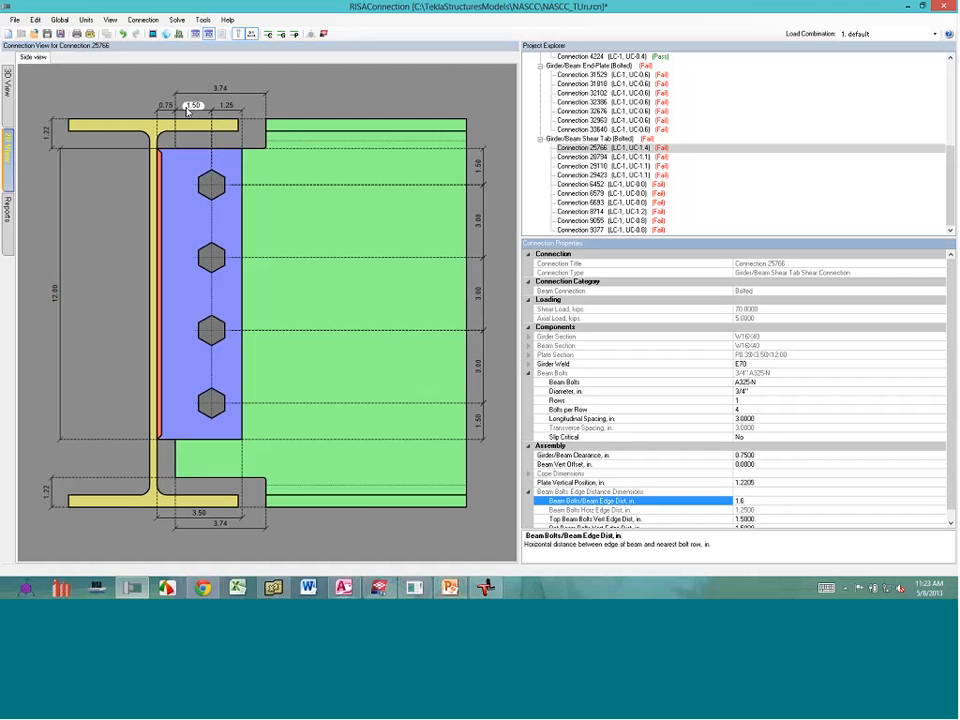
pyautogui.press('Return')
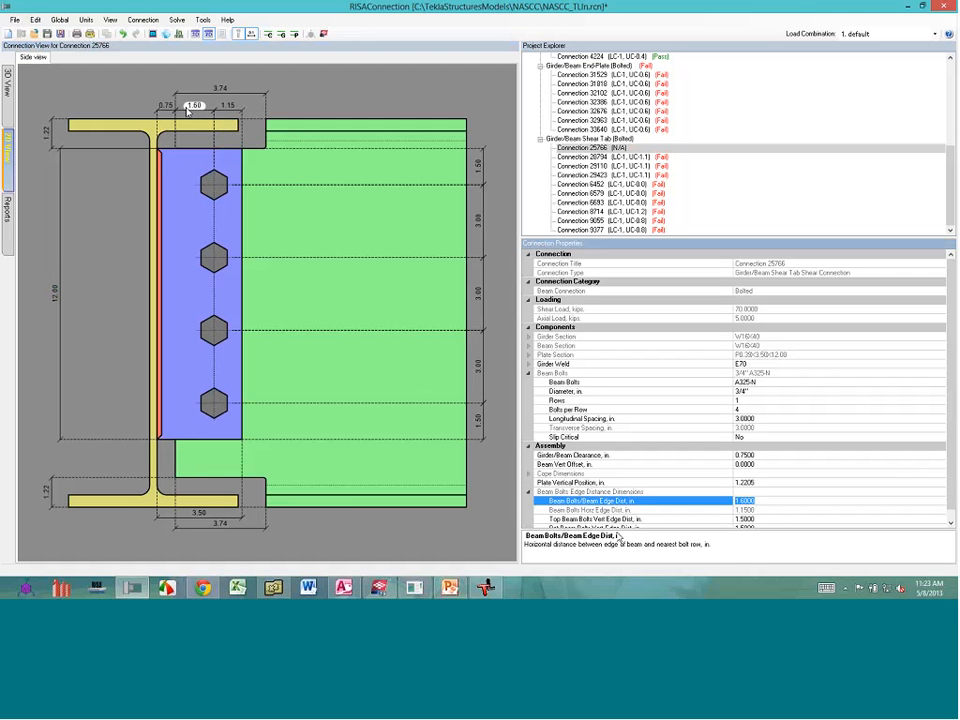
pyautogui.click(352, 511)
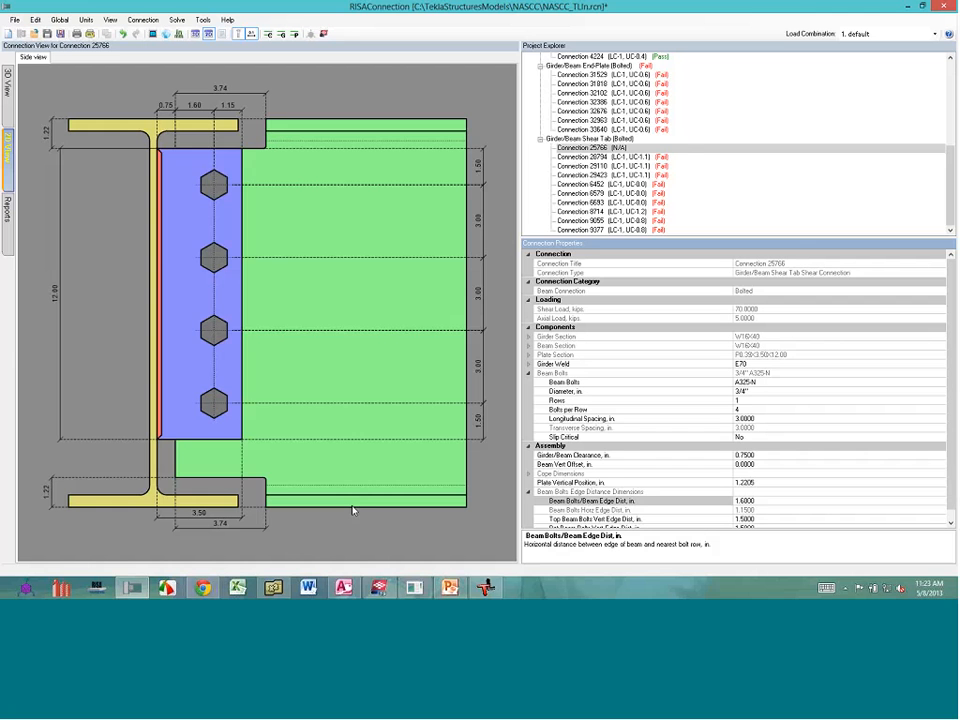
# Set Connection 25766's girder weld fillet size to 3 sixteenths and solve the connection to view its report
pyautogui.click(160, 357)
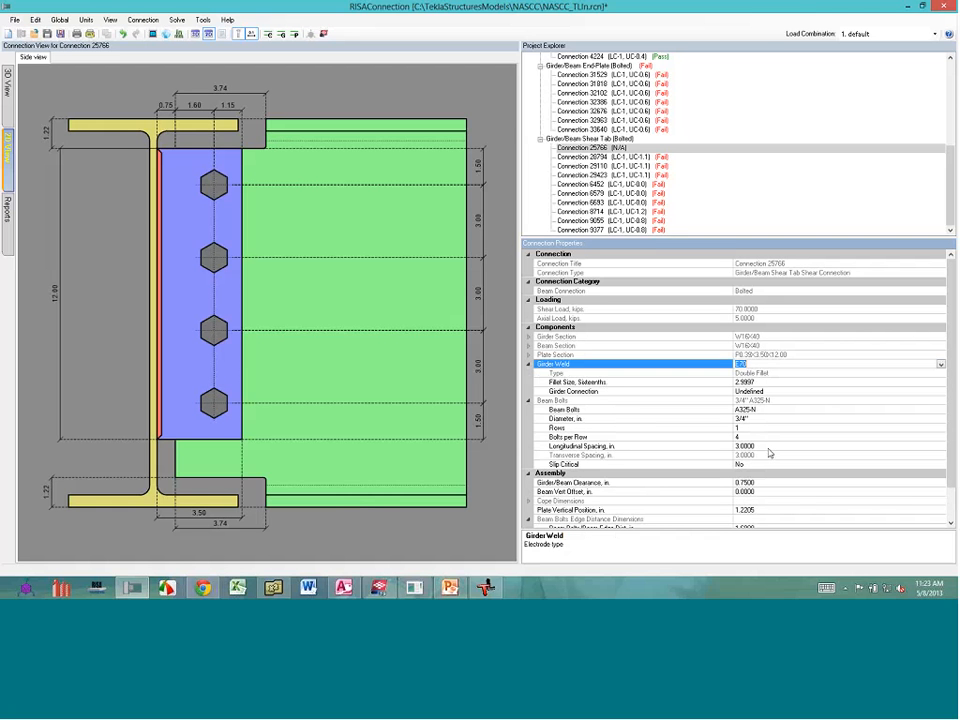
pyautogui.click(771, 383)
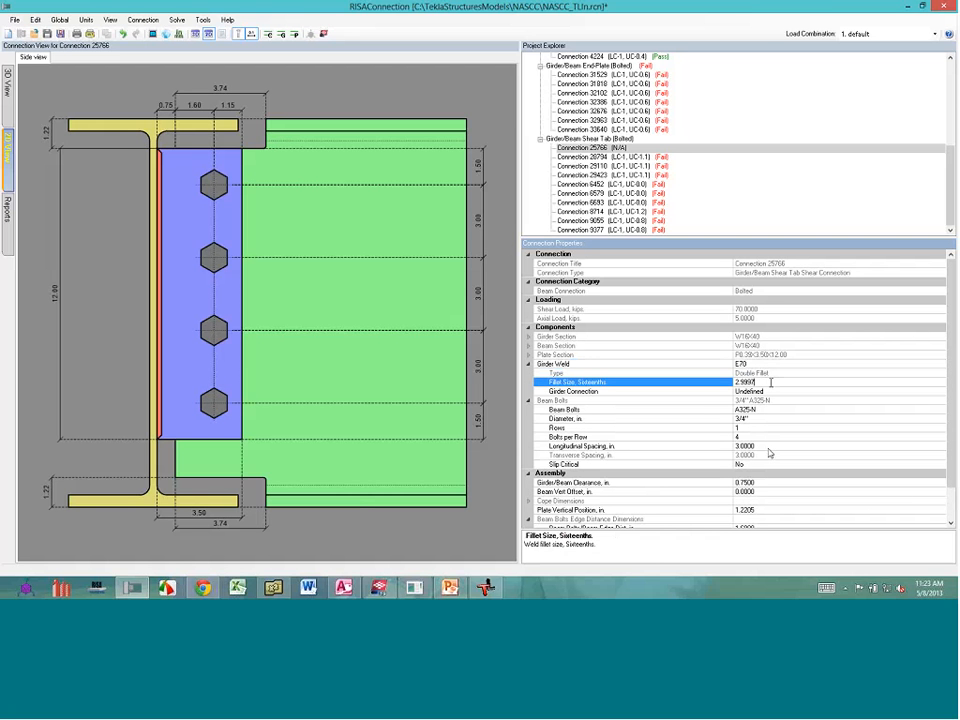
pyautogui.write('3')
pyautogui.click(364, 108)
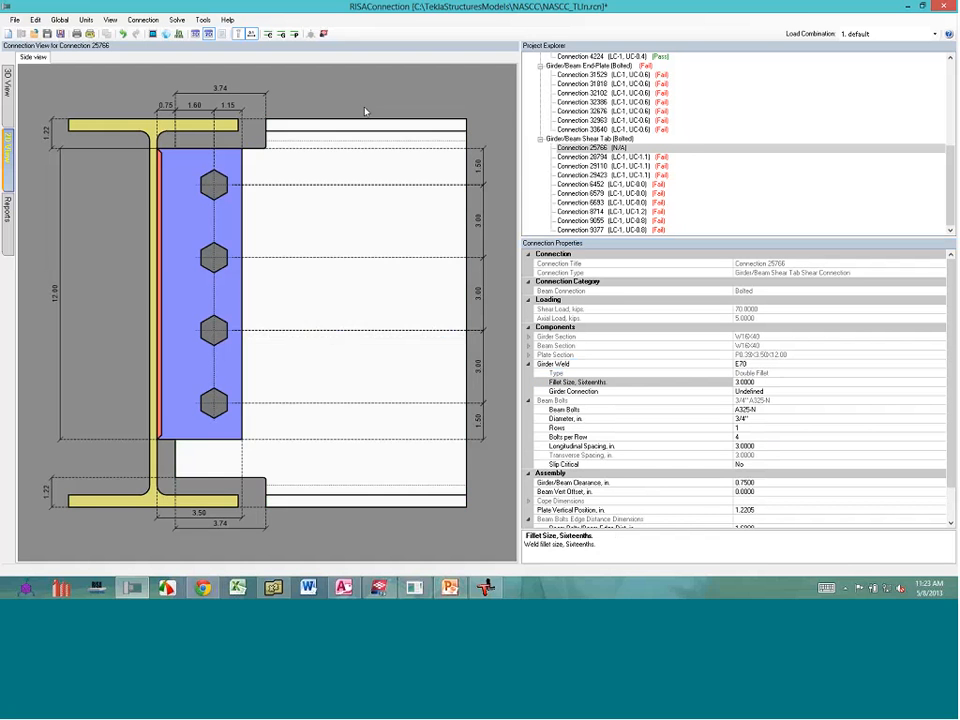
pyautogui.click(6, 205)
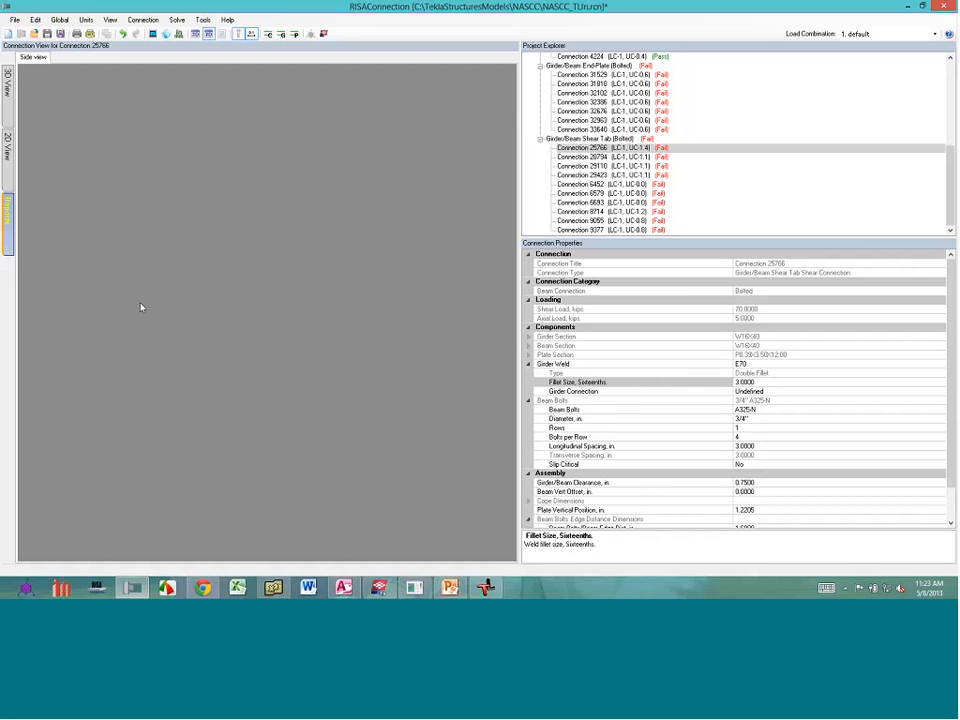
# Expand the Lateral Stability / Stabilizer Plates check in Connection 25766's report and examine the results of all limit states
pyautogui.click(364, 484)
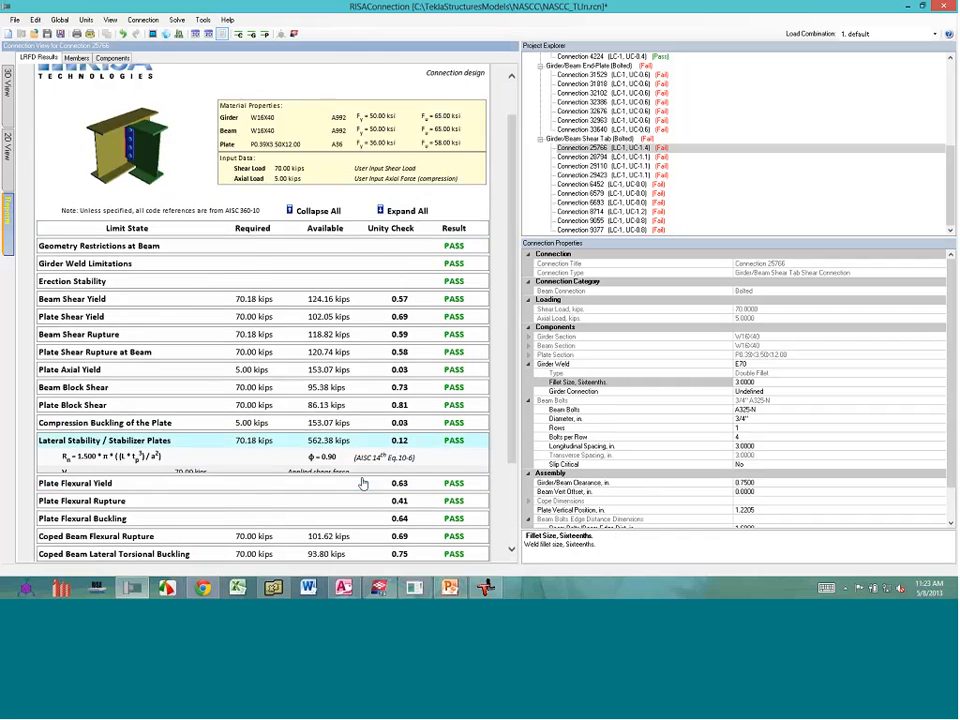
pyautogui.scroll(-3, 320, 325)
pyautogui.scroll(5, 86, 318)
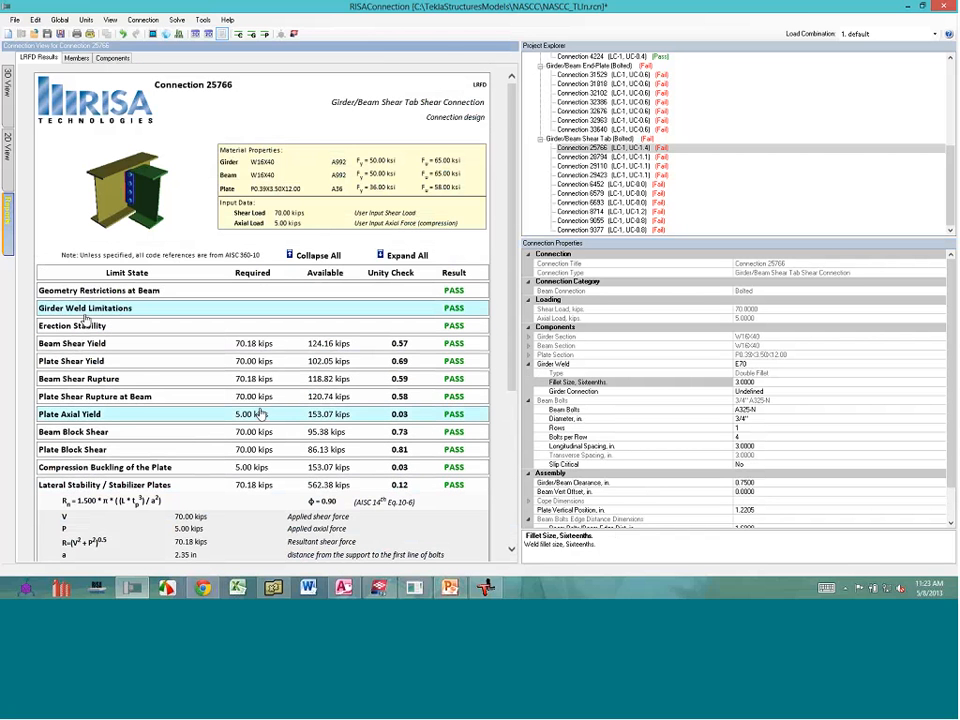
pyautogui.scroll(-3, 258, 414)
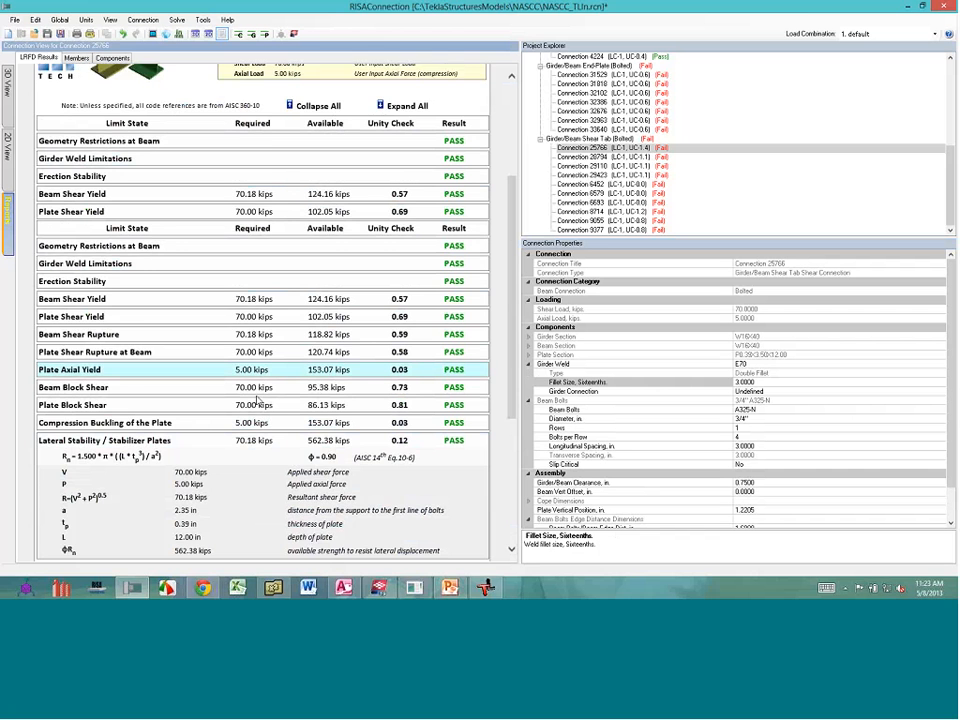
pyautogui.scroll(-4, 258, 400)
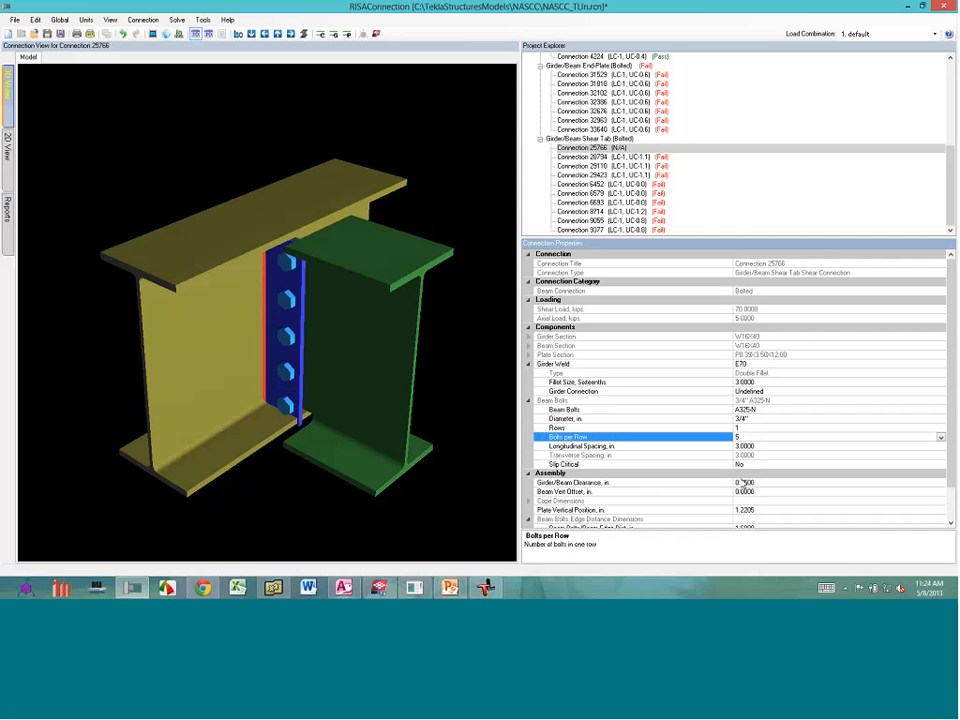
# Try 4 beam bolts per row at 7/8" diameter on Connection 25766 and check Geometry Restrictions at Beam in the solved report
pyautogui.click(940, 437)
pyautogui.click(785, 472)
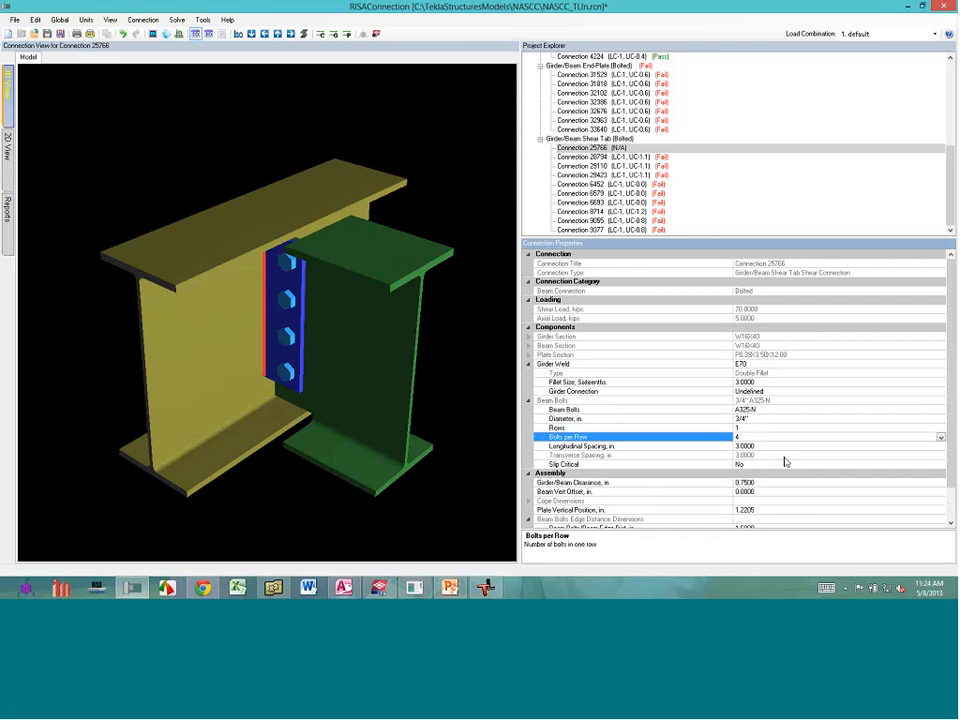
pyautogui.click(940, 419)
pyautogui.click(744, 455)
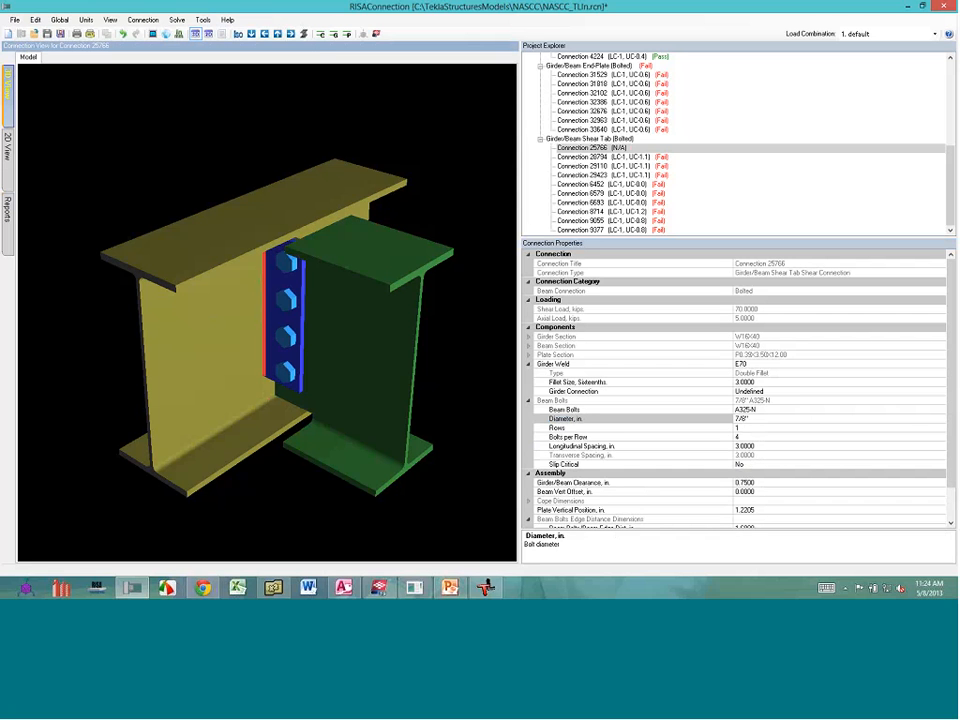
pyautogui.click(318, 35)
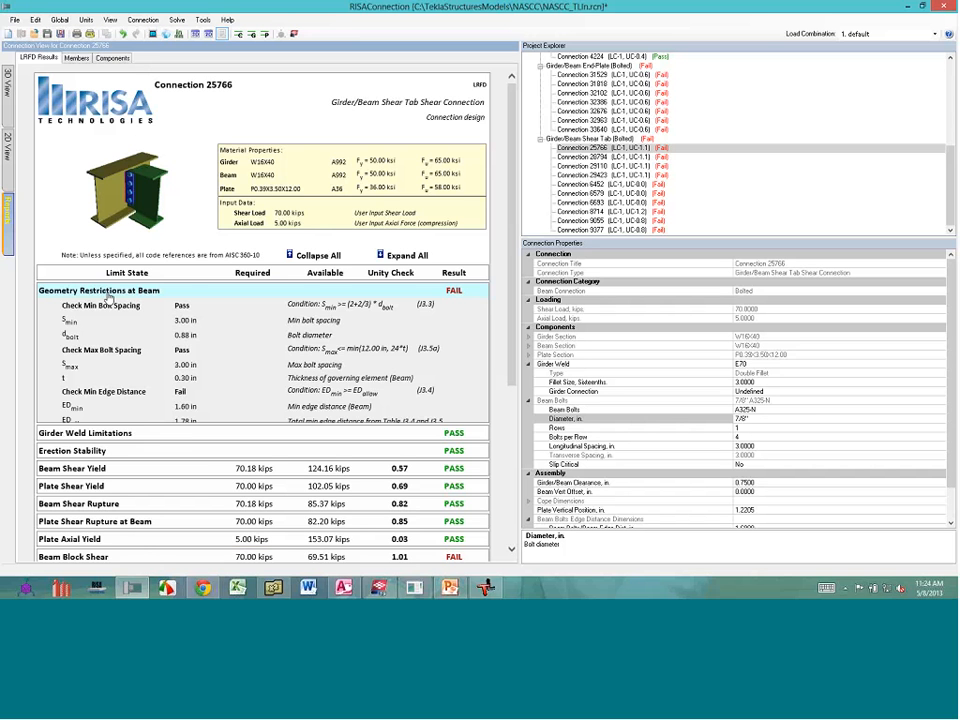
pyautogui.click(109, 298)
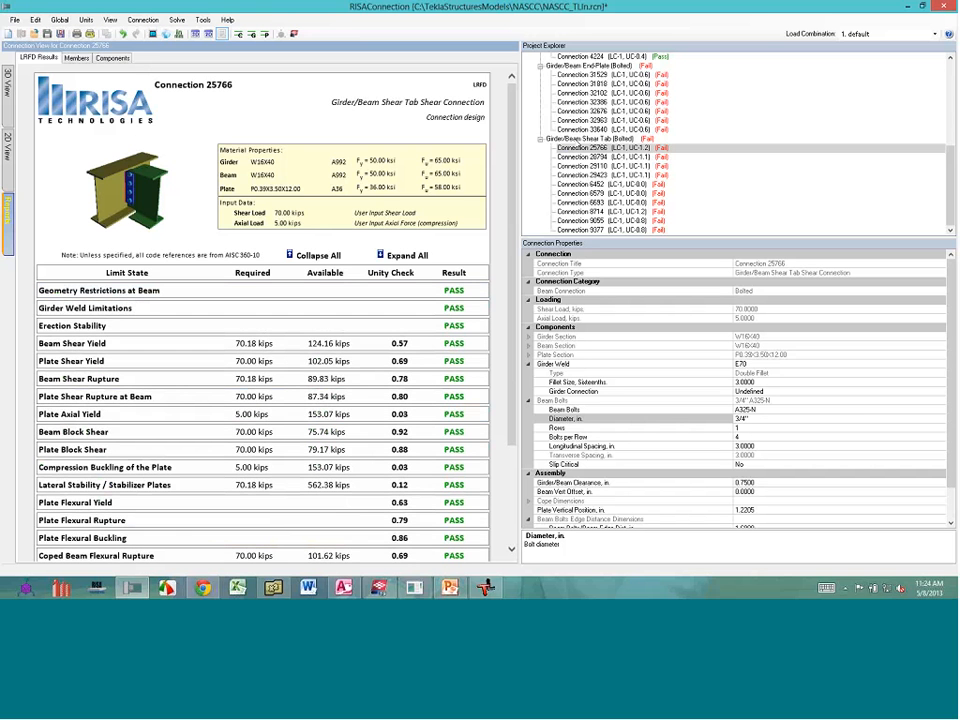
# Set the girder weld fillet size to 3 sixteenths and the bolts per row to 4 for the whole Girder/Beam Shear Tab (Bolted) group
pyautogui.click(580, 139)
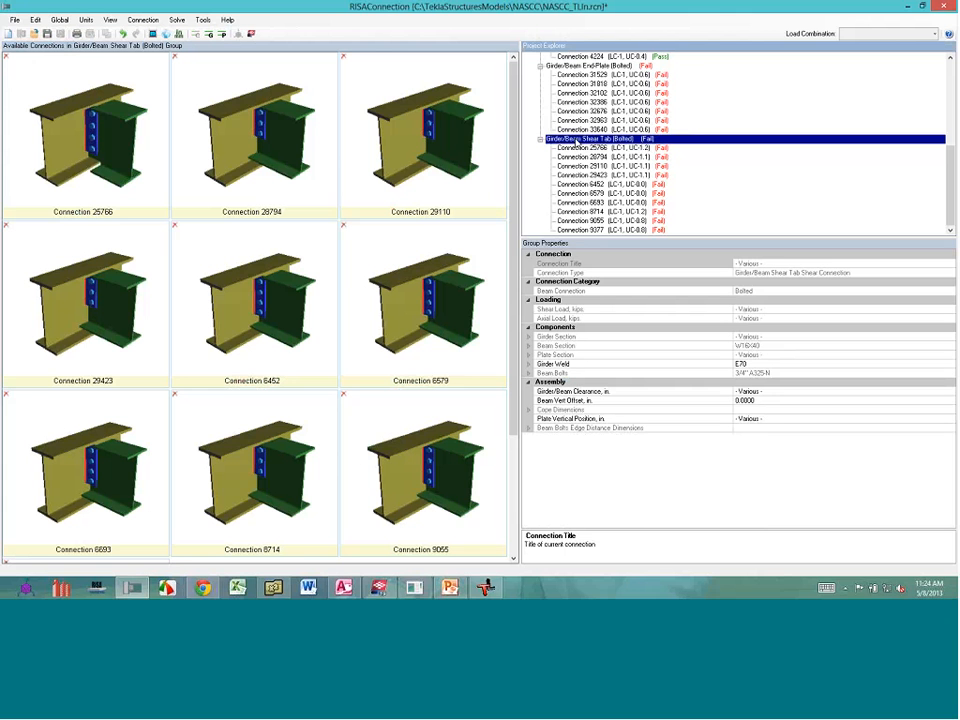
pyautogui.click(529, 364)
pyautogui.click(799, 381)
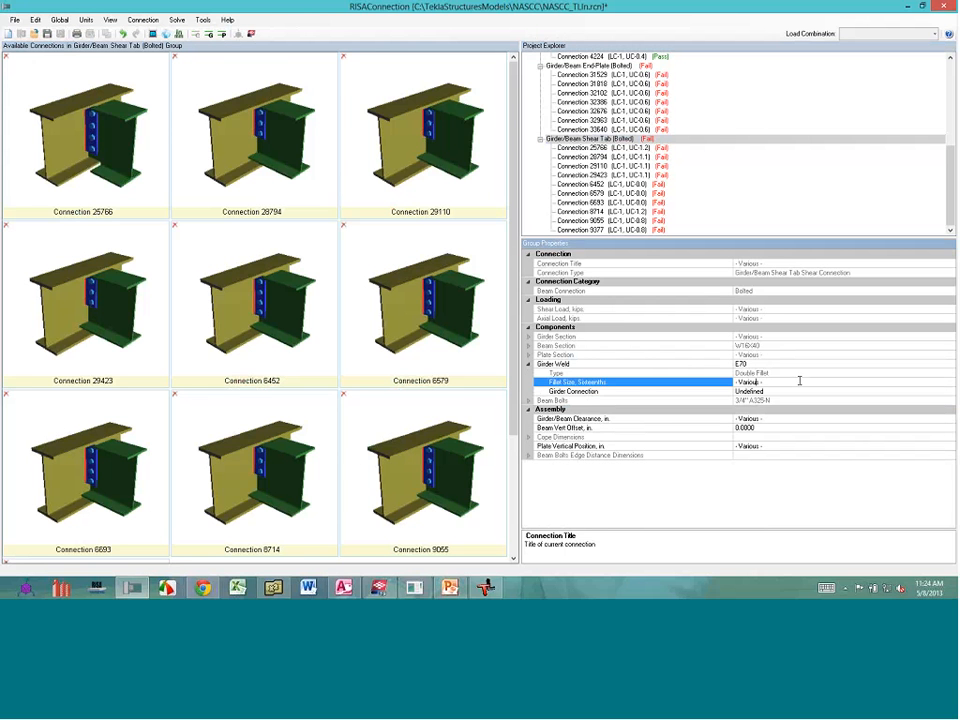
pyautogui.click(716, 384)
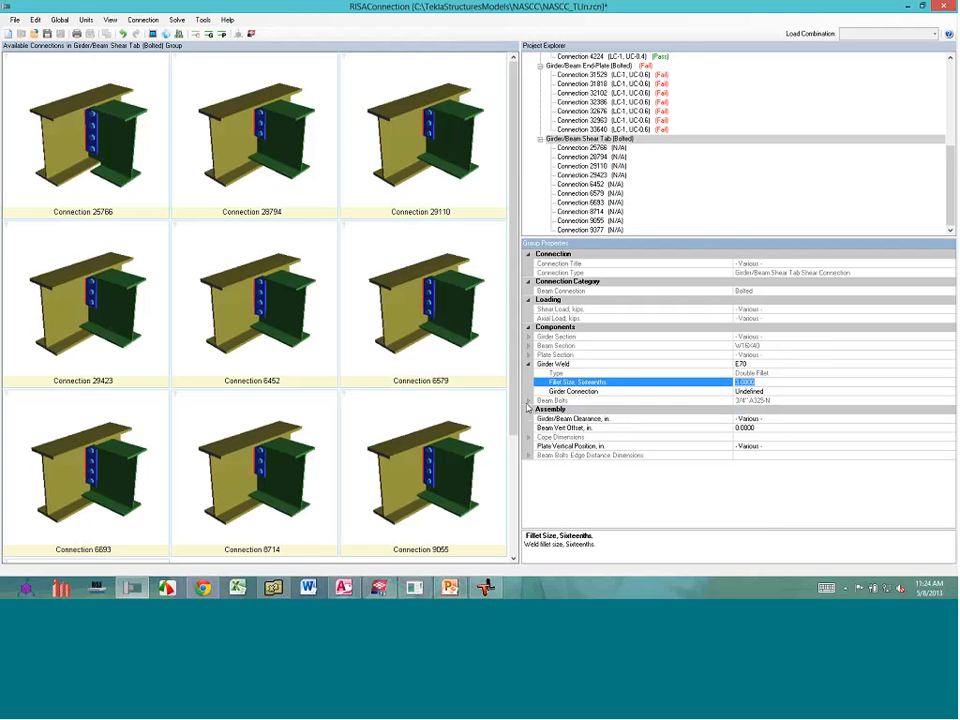
pyautogui.click(528, 400)
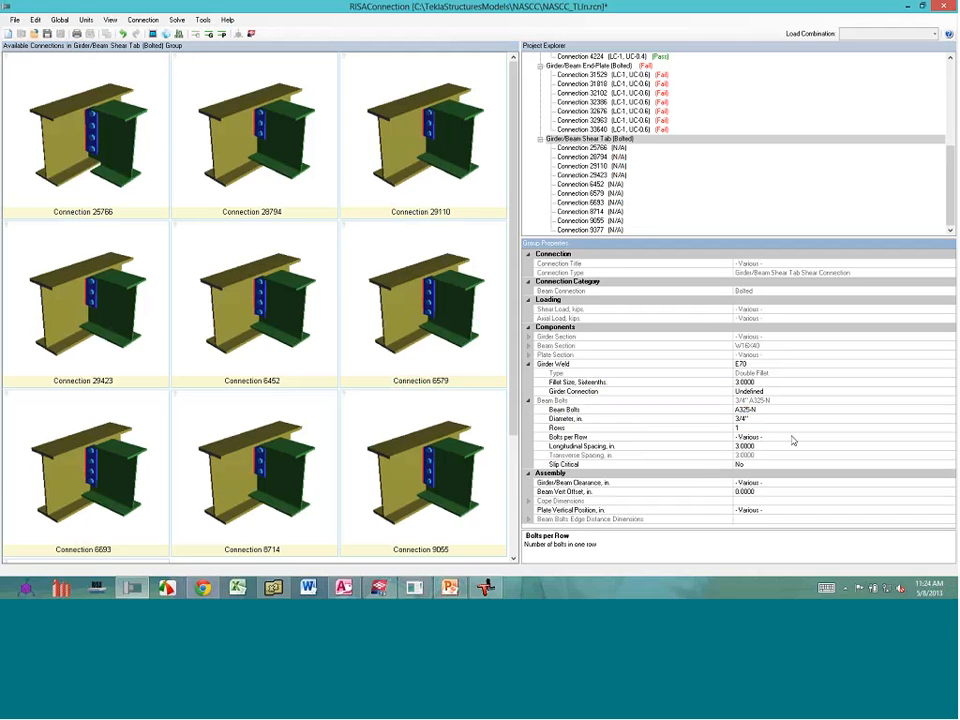
pyautogui.click(791, 437)
pyautogui.click(740, 470)
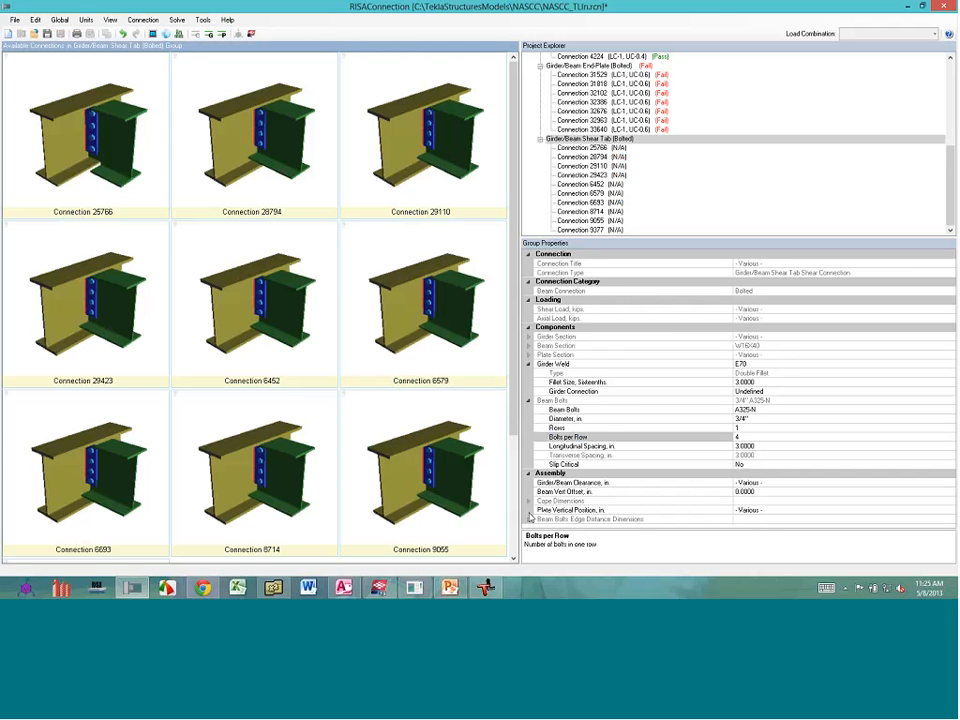
# Set the beam bolts/beam edge distance to 1.6 in for the whole Girder/Beam Shear Tab (Bolted) group
pyautogui.click(529, 518)
pyautogui.click(738, 492)
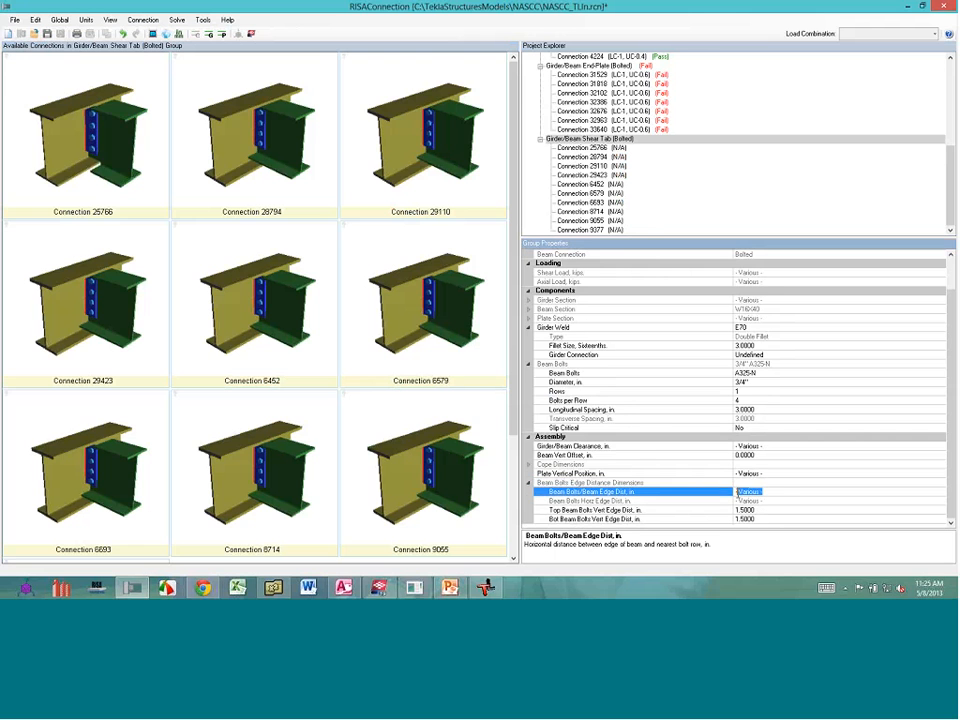
pyautogui.write('1.6')
pyautogui.press('Return')
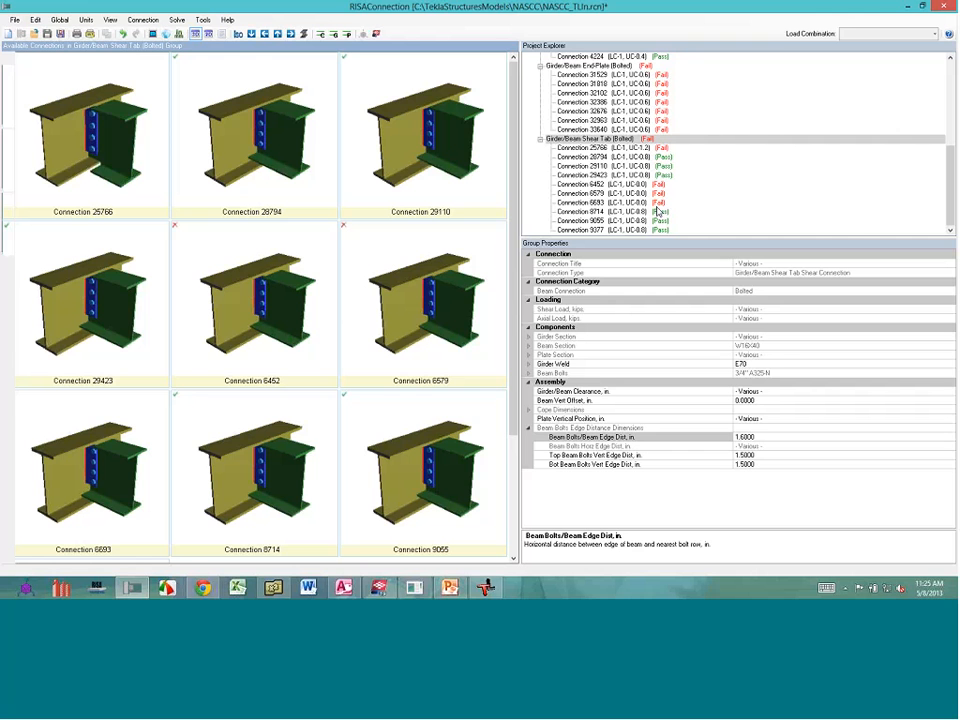
# Try a beam bolts/beam edge distance of 1.1 in on Connection 6452 and solve the connection
pyautogui.click(600, 184)
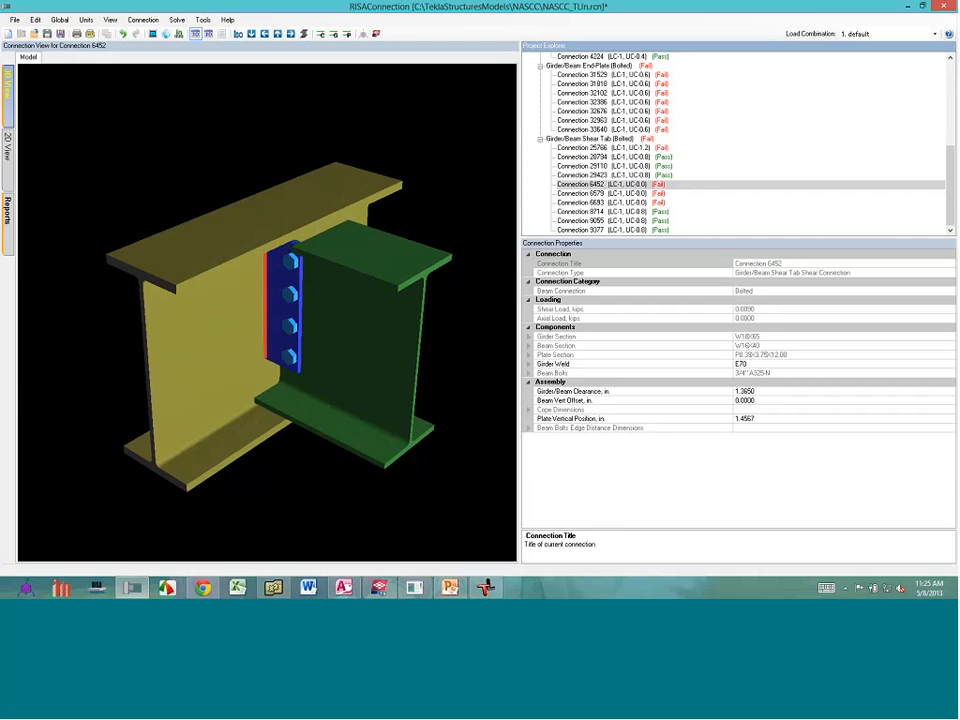
pyautogui.click(7, 145)
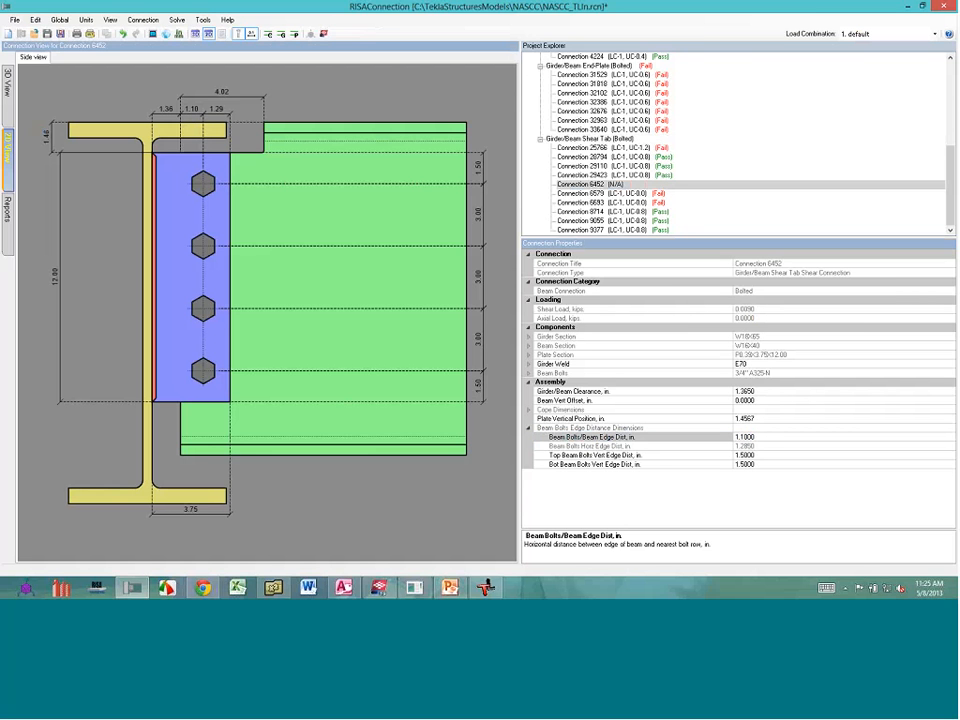
pyautogui.write('1')
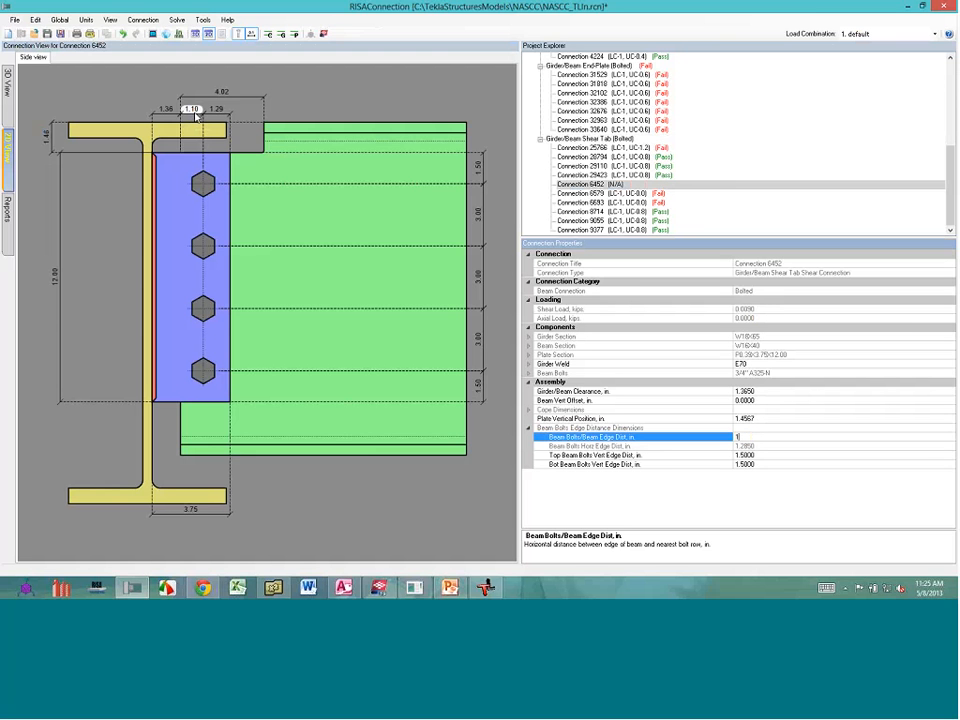
pyautogui.click(196, 117)
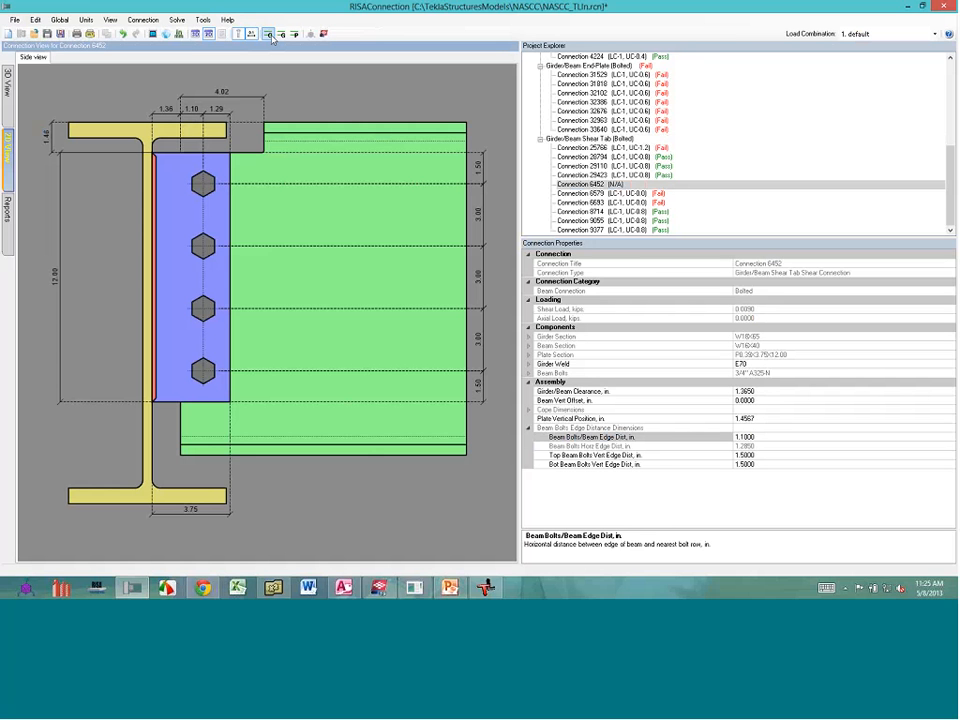
pyautogui.click(270, 35)
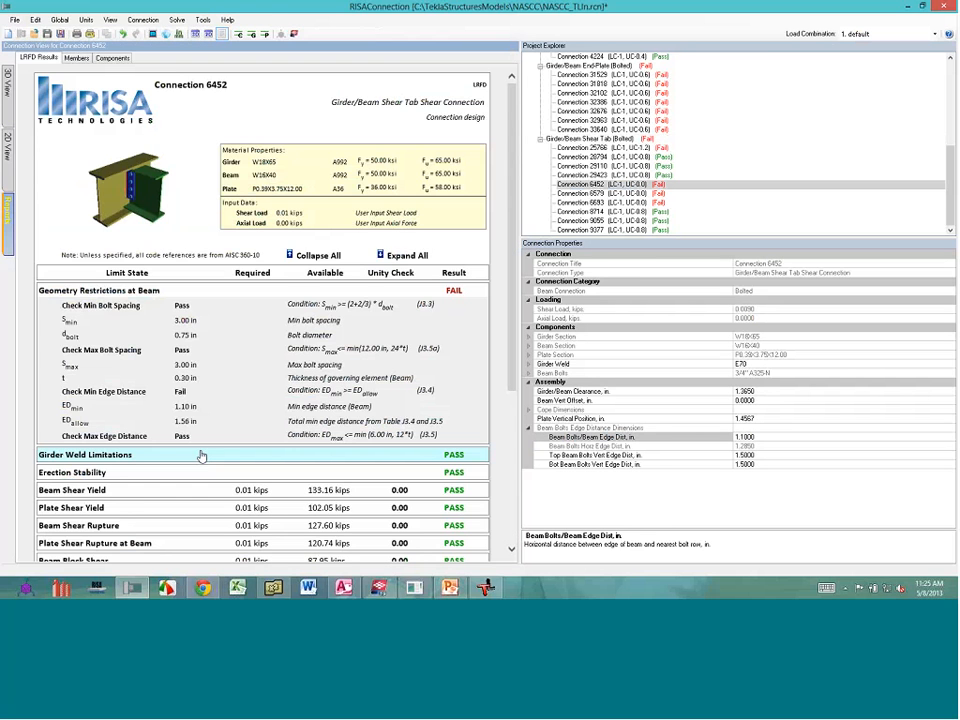
# Return to Connection 6452's 2D side view and restore its beam bolts/beam edge distance to 1.6 in
pyautogui.click(8, 168)
pyautogui.click(192, 170)
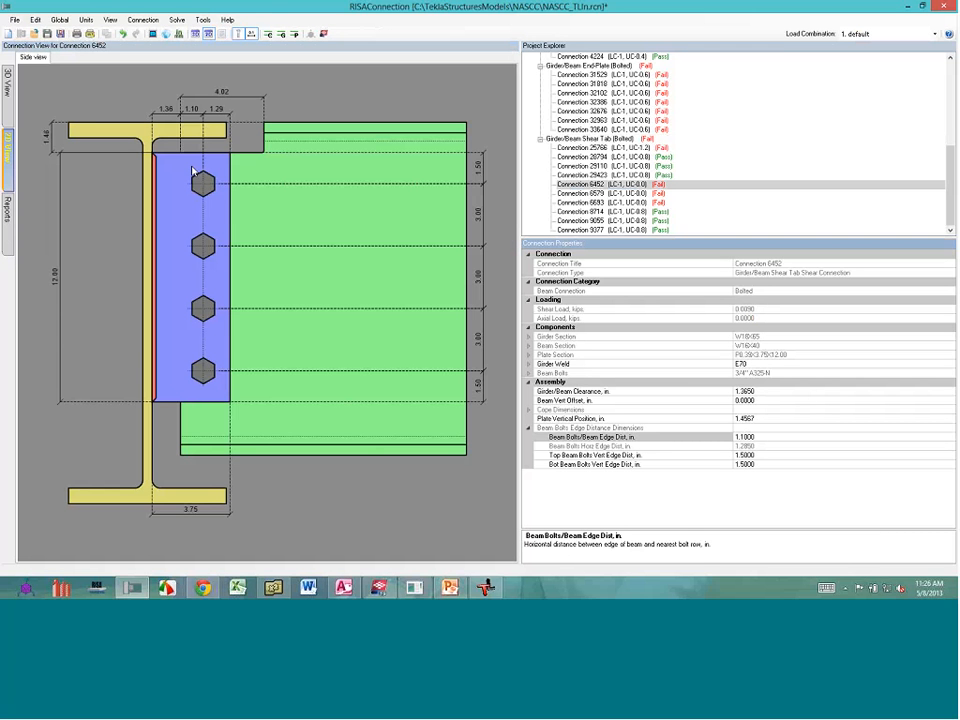
pyautogui.moveTo(203, 184); pyautogui.dragTo(213, 184)
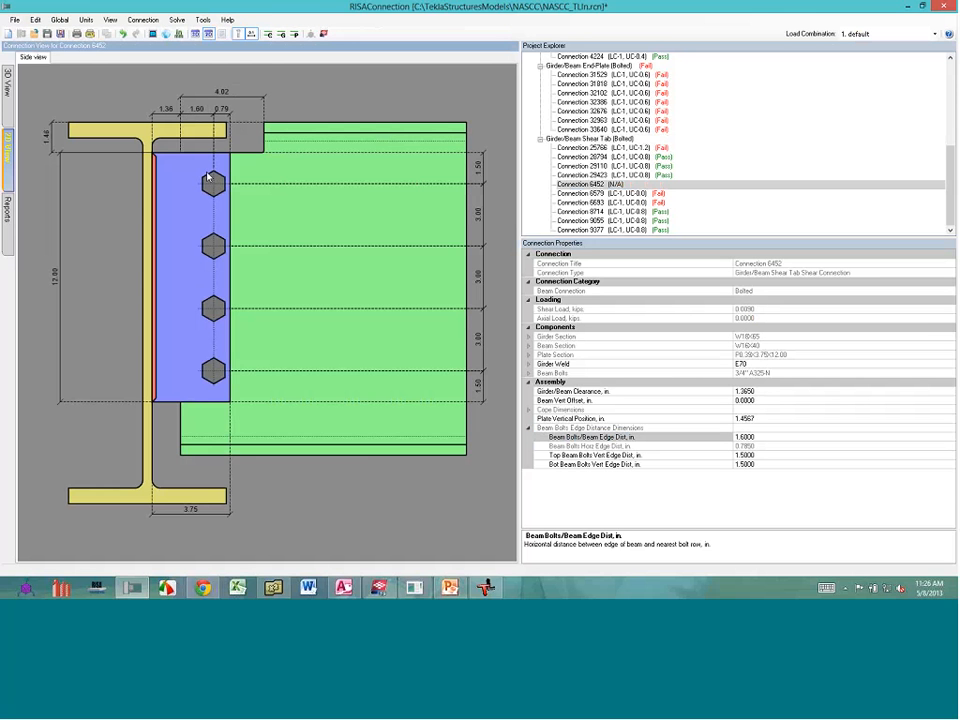
# Set the width of Connection 6452's shear tab plate to 5 in
pyautogui.click(208, 178)
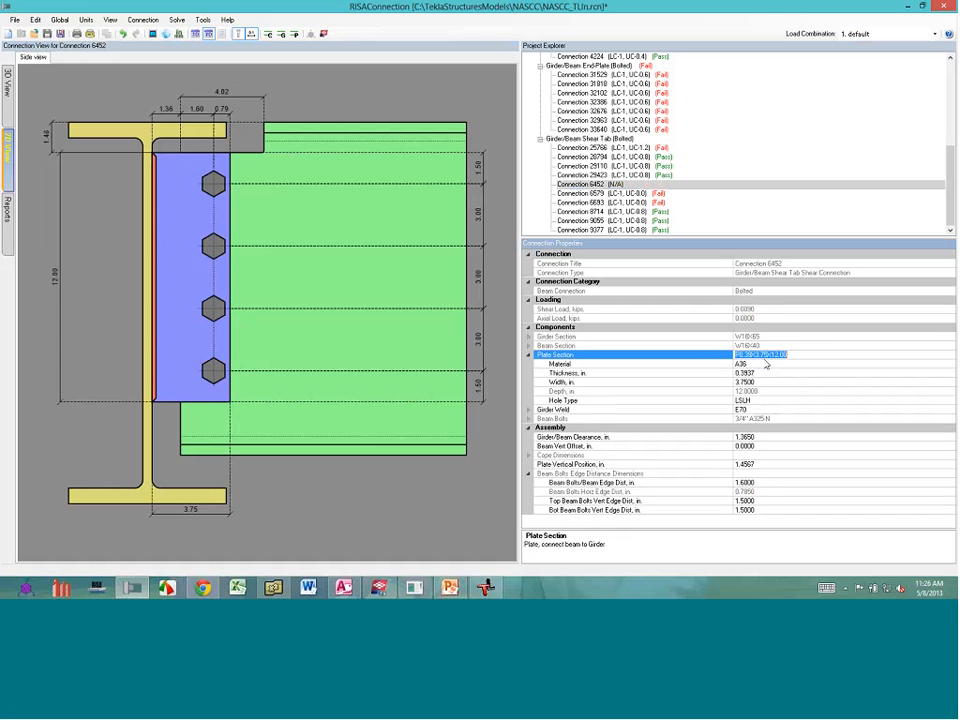
pyautogui.click(765, 358)
pyautogui.click(741, 382)
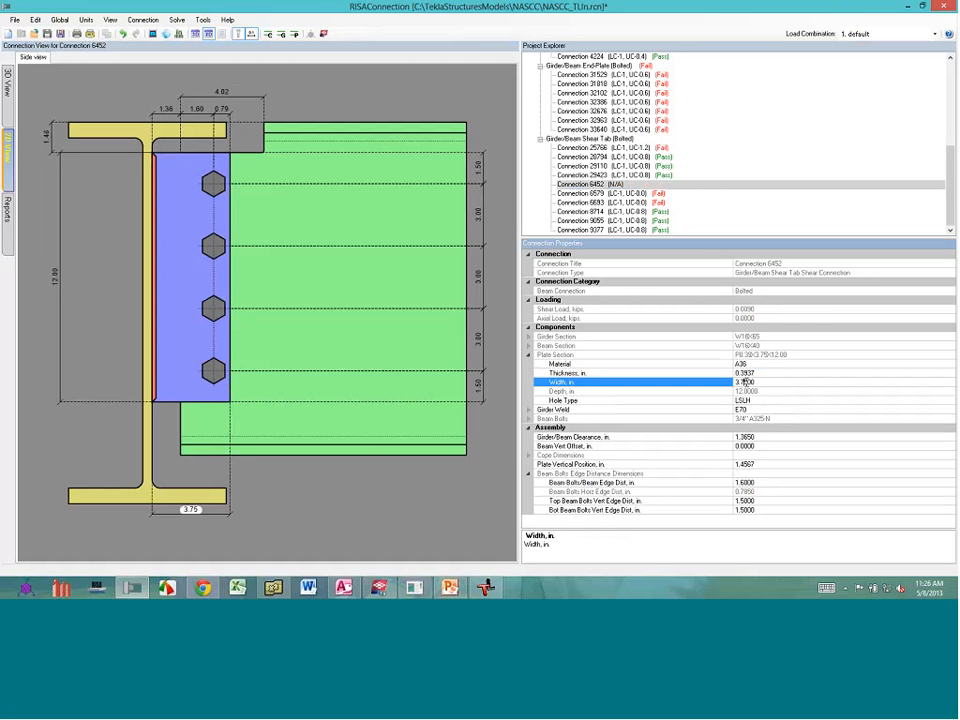
pyautogui.write('500')
pyautogui.press('Return')
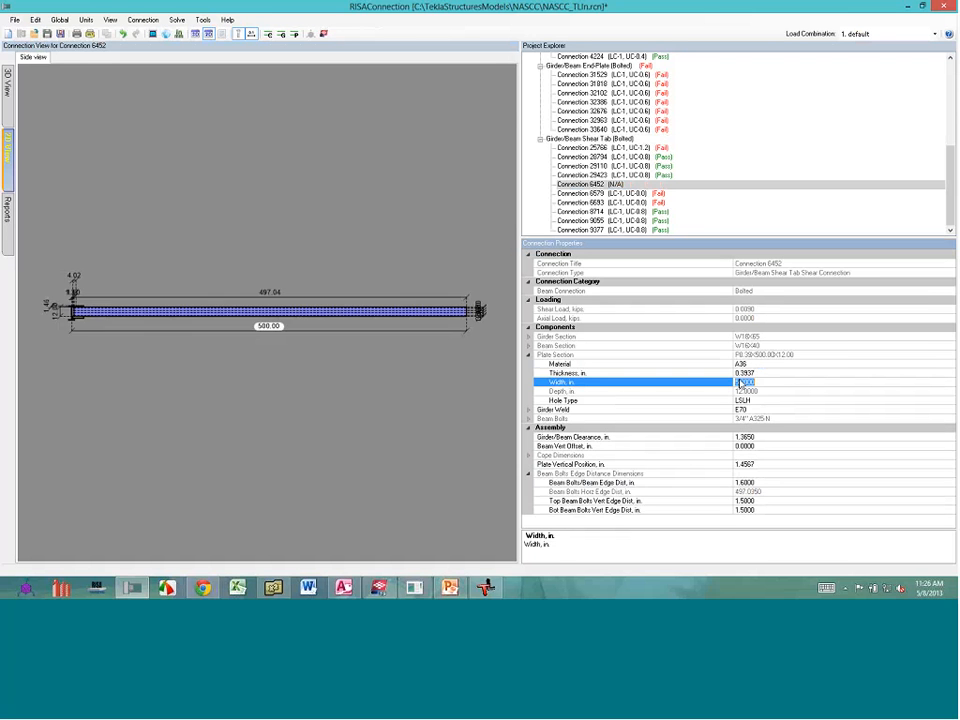
pyautogui.write('5')
pyautogui.press('Return')
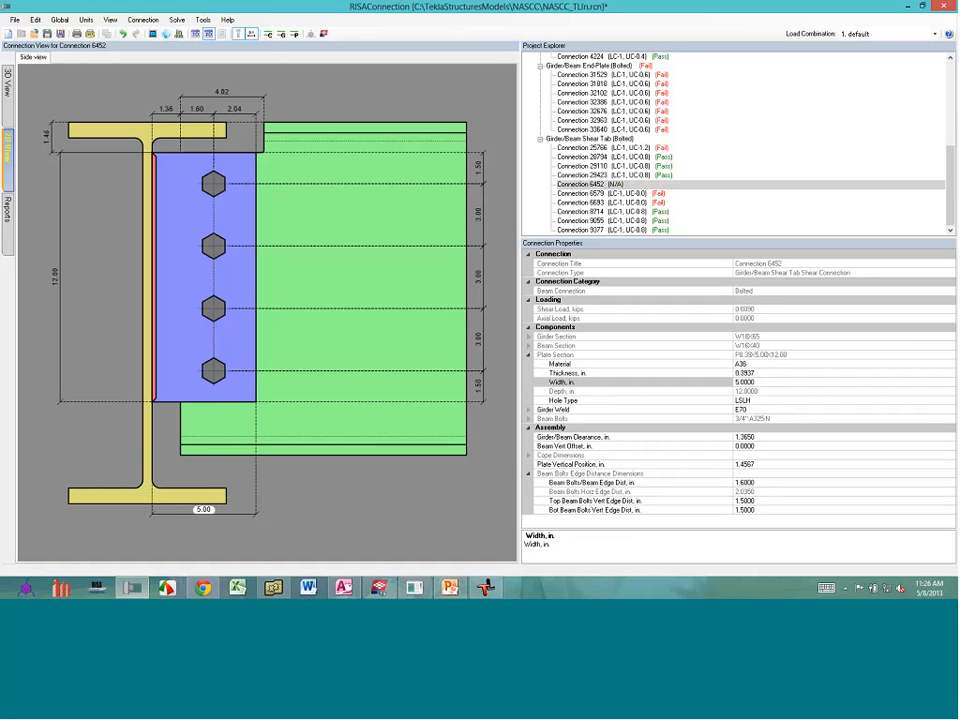
# Solve Connection 6452 with its widened plate and return to the Girder/Beam Shear Tab (Bolted) group's connections
pyautogui.click(202, 33)
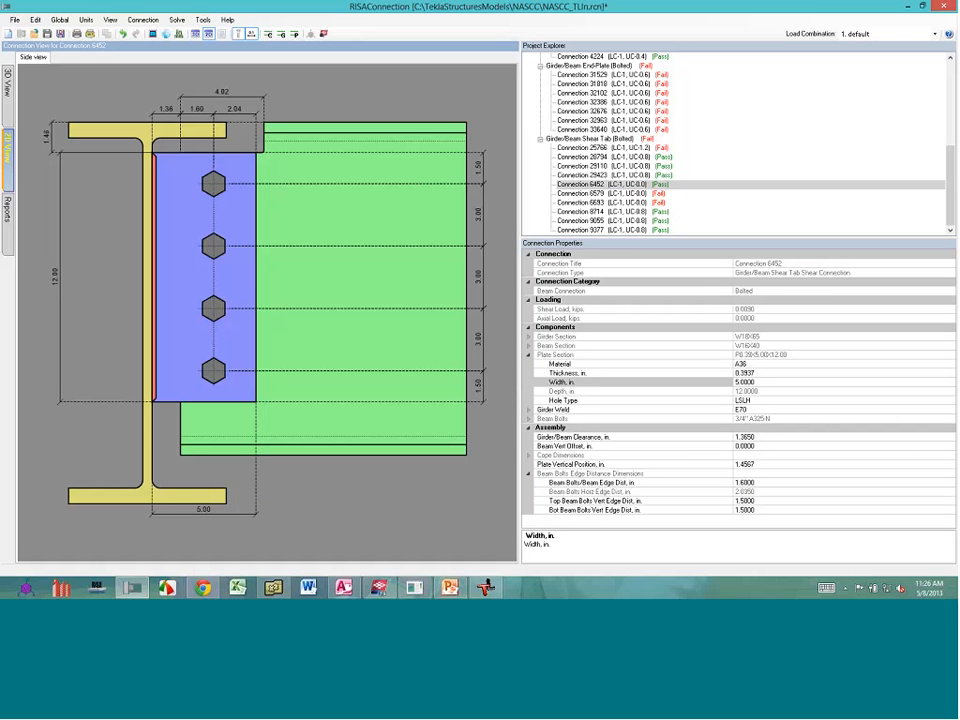
pyautogui.click(600, 138)
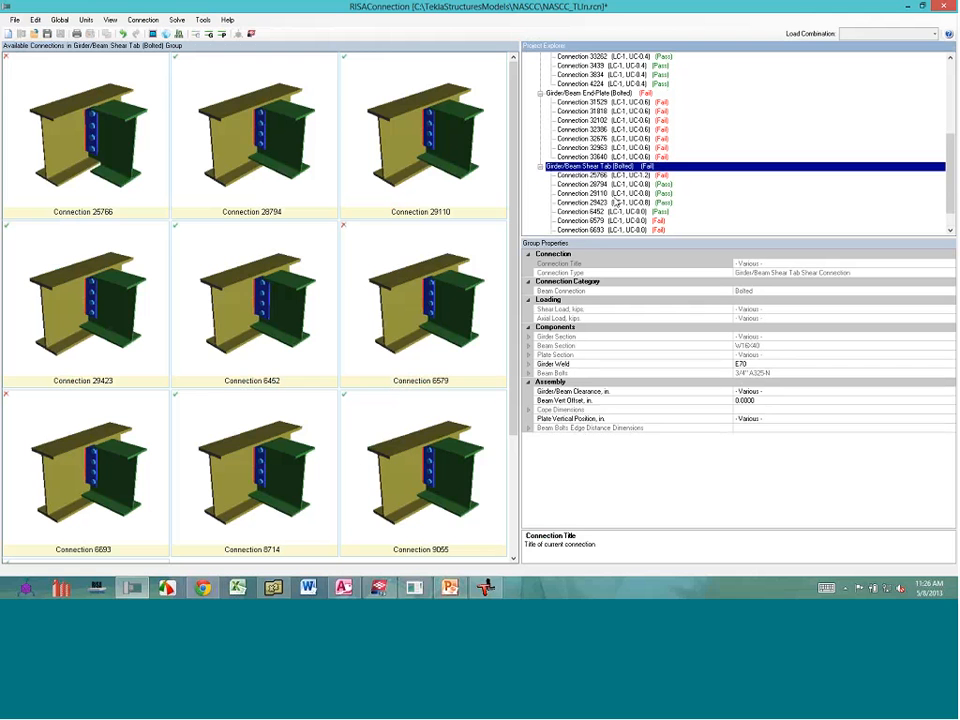
pyautogui.scroll(-1, 616, 202)
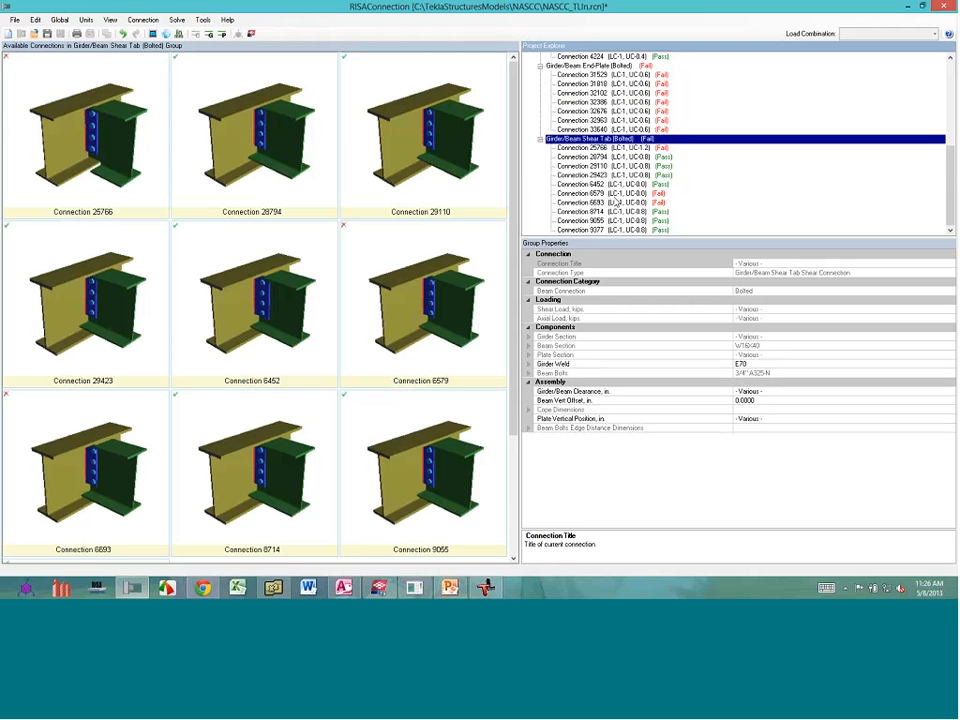
pyautogui.click(615, 200)
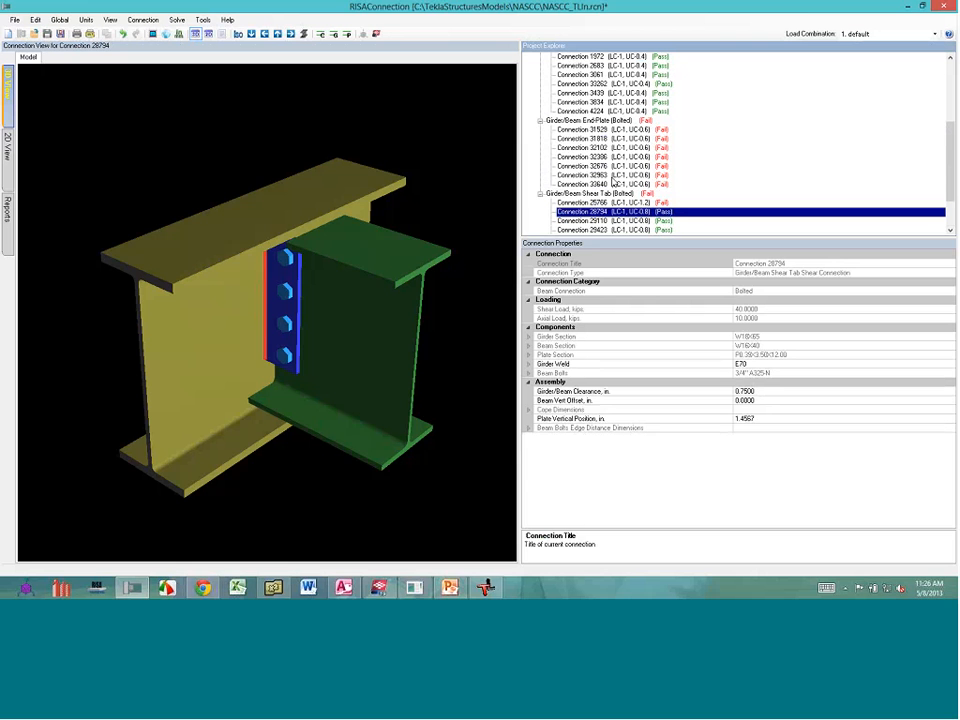
# Review the LRFD results reports of Connections 31529 and 31818 in the Girder/Beam End-Plate (Bolted) group for the failing limit state
pyautogui.click(597, 122)
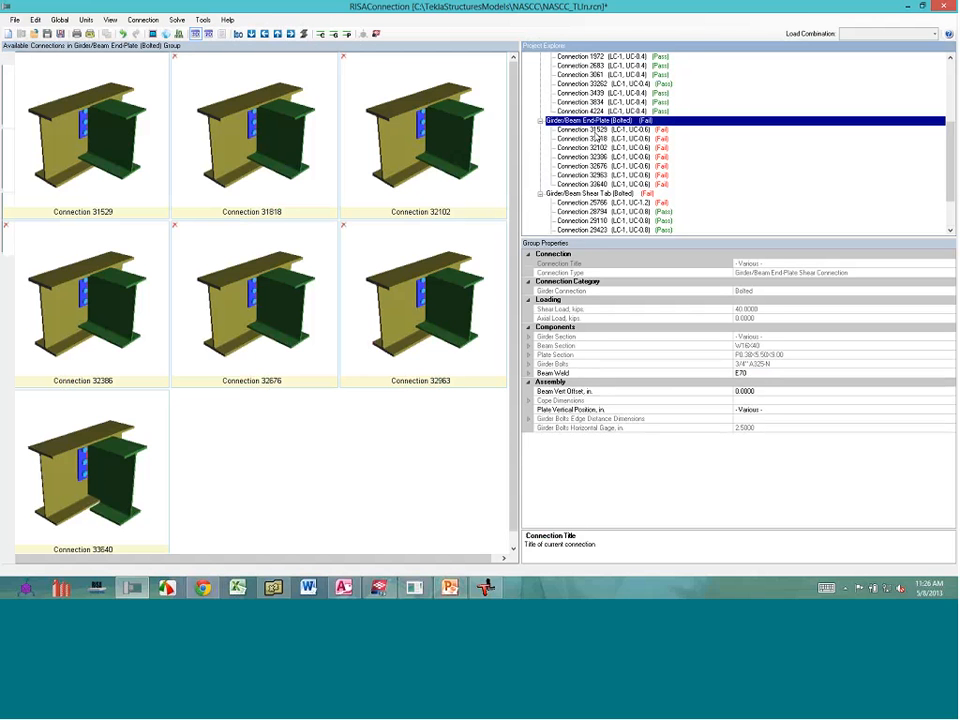
pyautogui.click(597, 130)
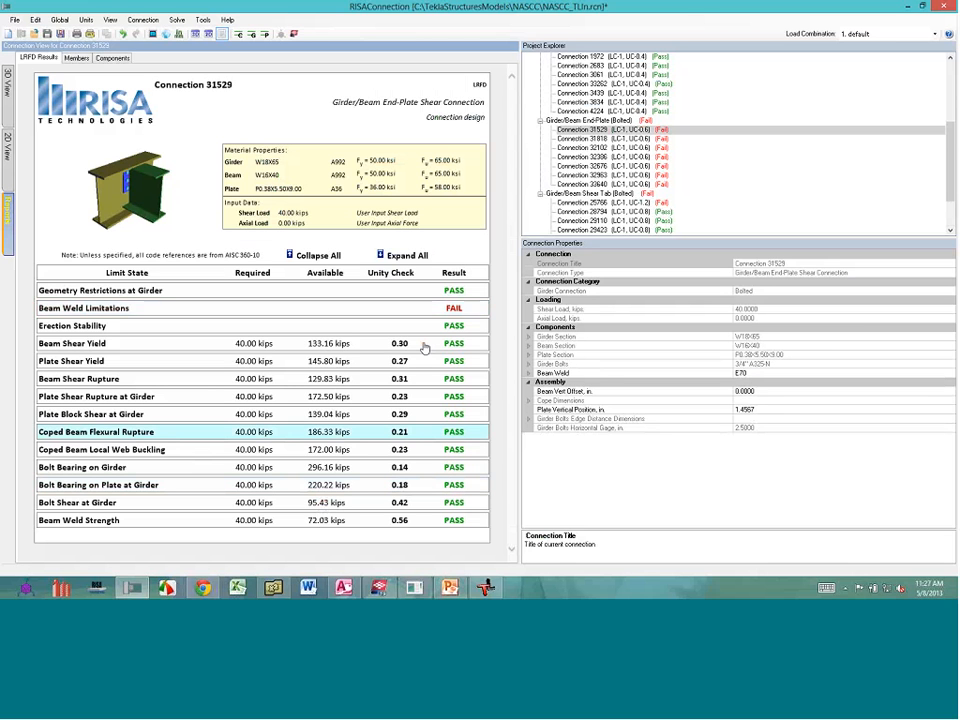
pyautogui.press('Down')
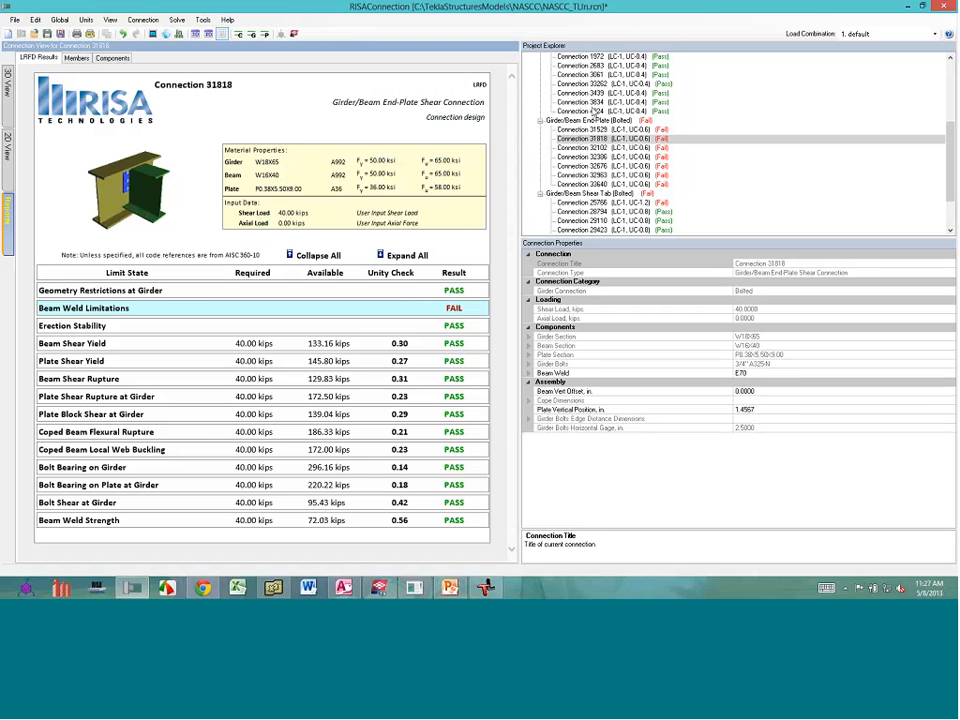
# Set the beam weld fillet size to 3 sixteenths for the whole Girder/Beam End-Plate (Bolted) group and solve the connections
pyautogui.click(588, 121)
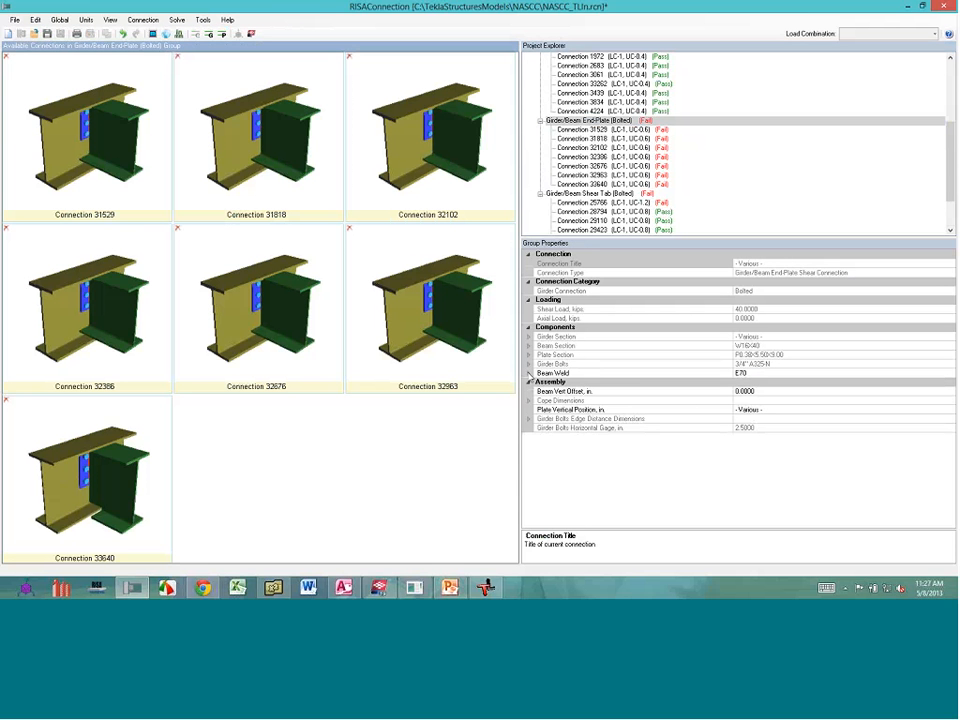
pyautogui.click(529, 372)
pyautogui.click(760, 390)
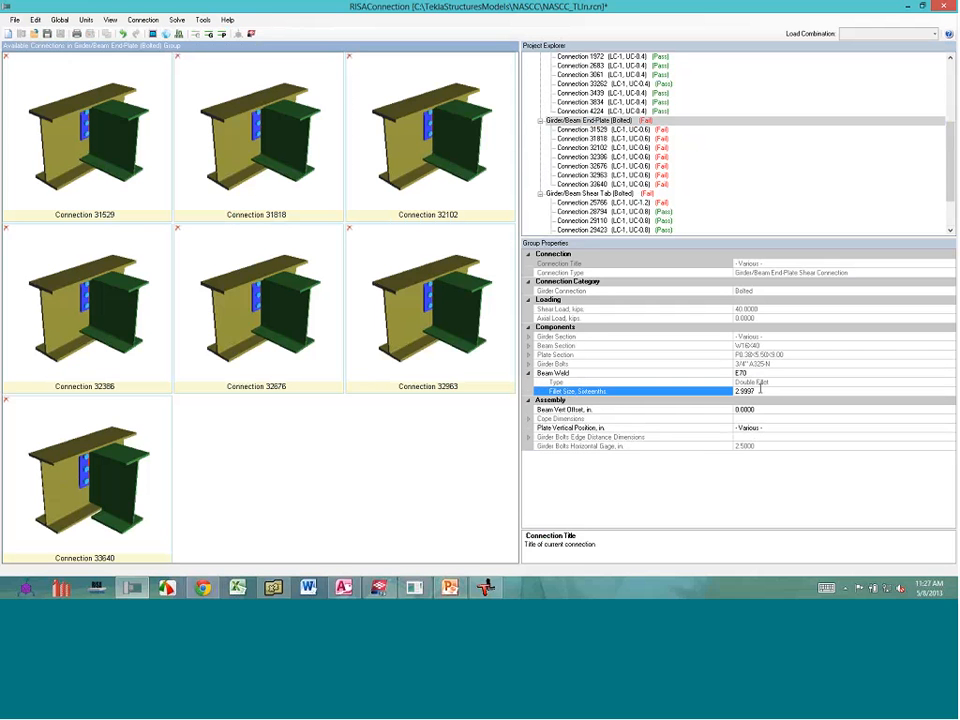
pyautogui.write('3')
pyautogui.press('Return')
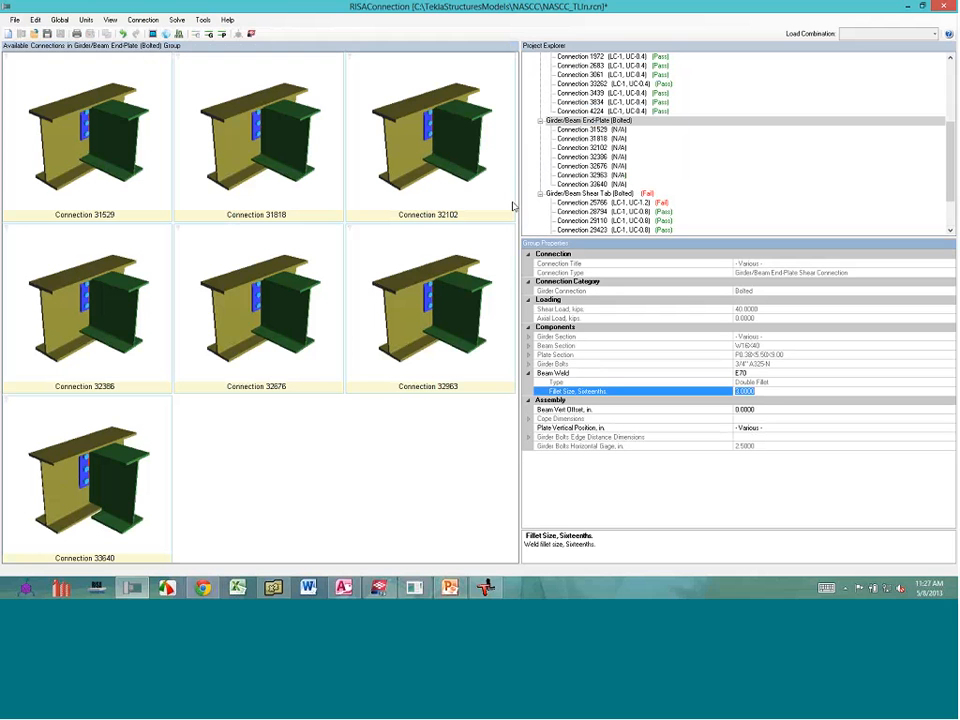
pyautogui.click(152, 33)
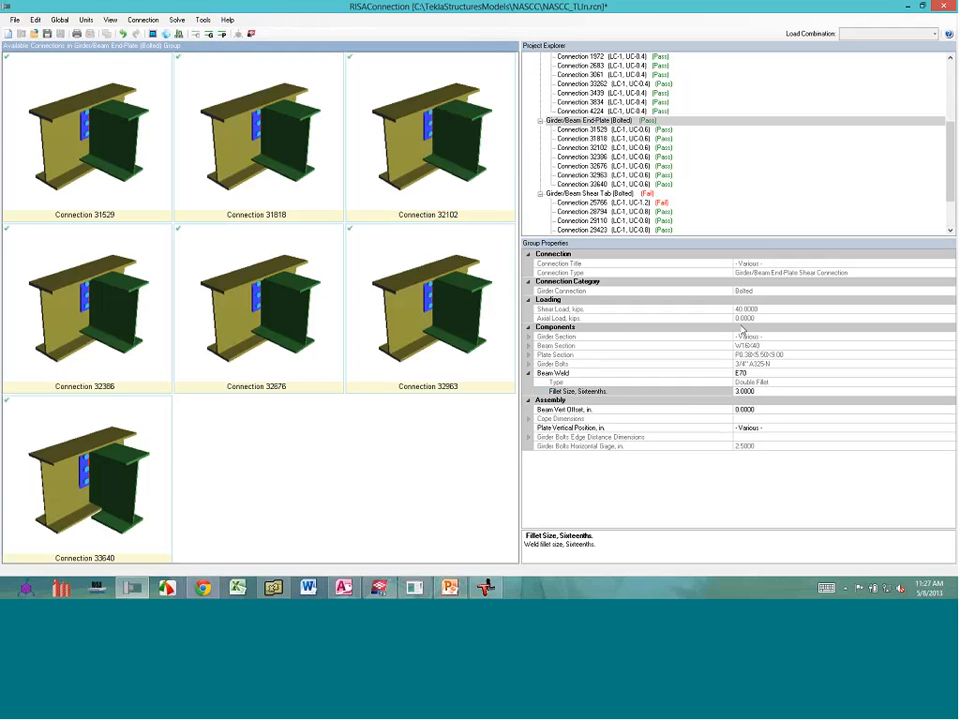
# Check Connection 31818's LRFD results and the end-plate and shear tab groups' statuses, and save the project
pyautogui.click(653, 139)
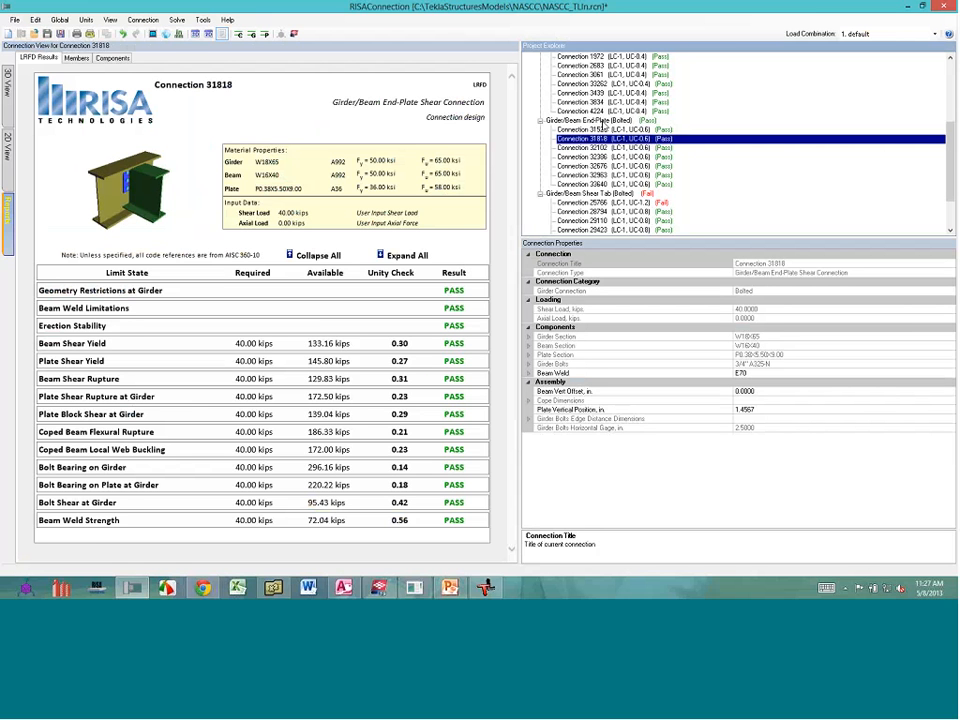
pyautogui.click(600, 120)
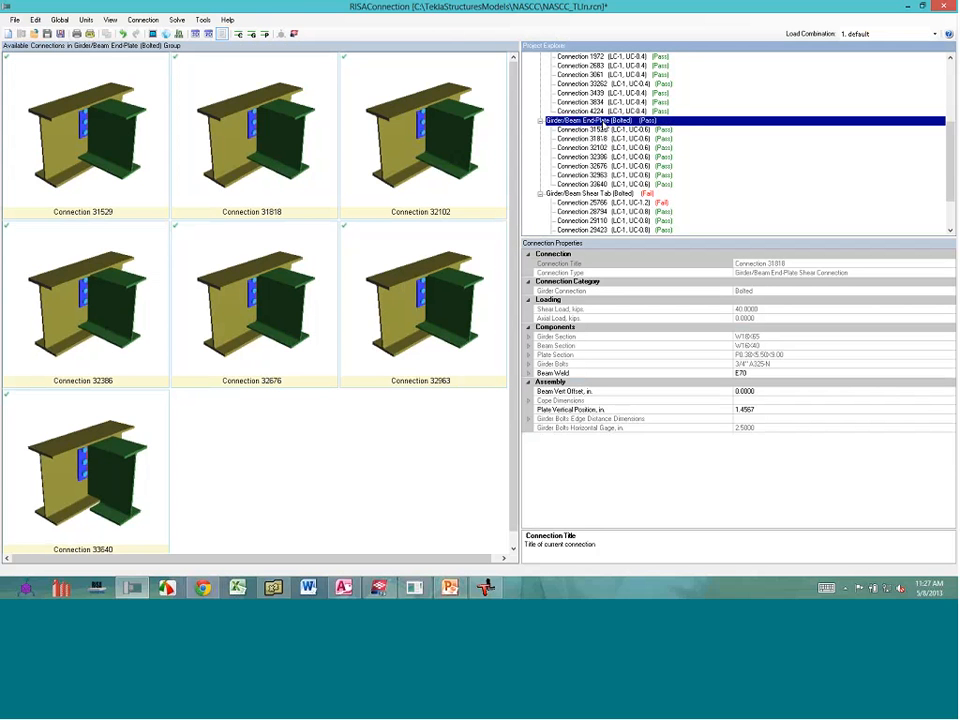
pyautogui.scroll(2, 612, 145)
pyautogui.scroll(-4, 616, 153)
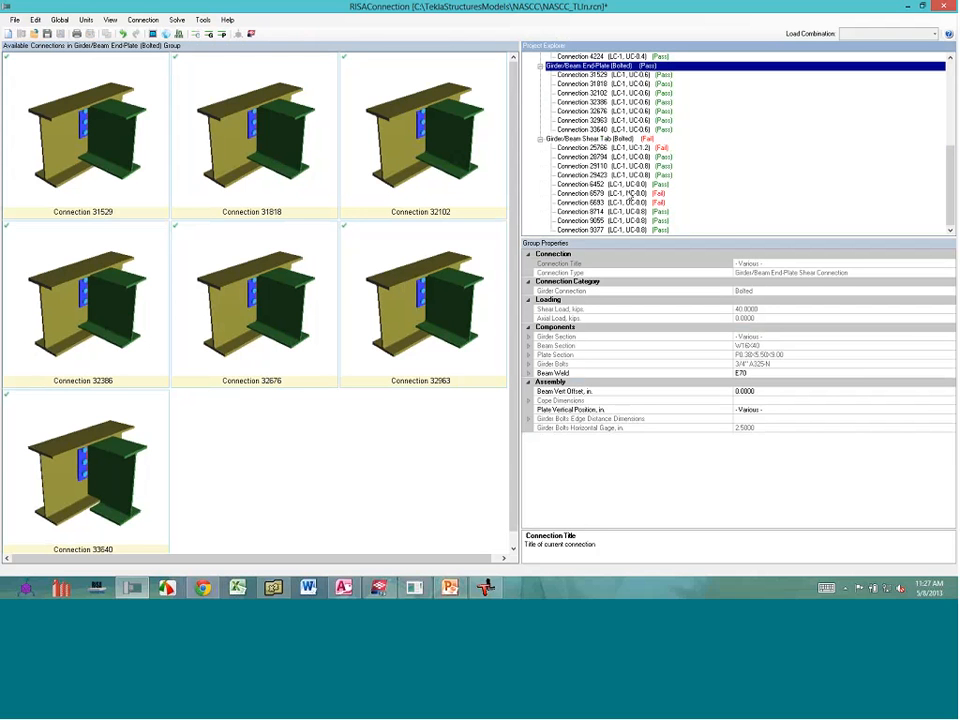
pyautogui.click(375, 167)
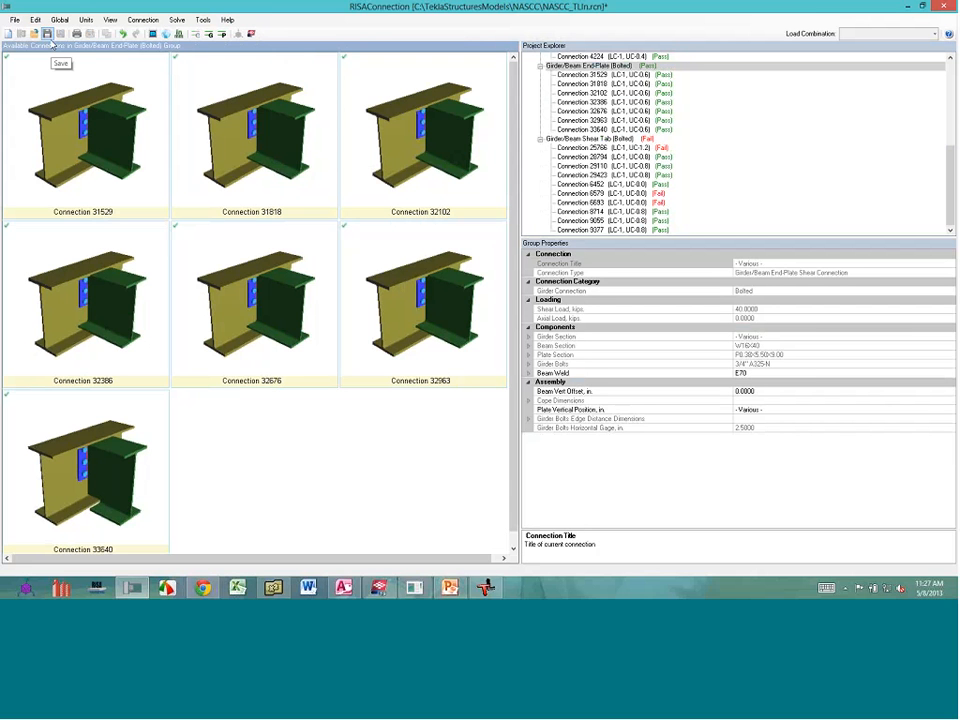
# Inspect Connection 32102 in the rotated 3D model and in its 2D side and front views
pyautogui.click(626, 95)
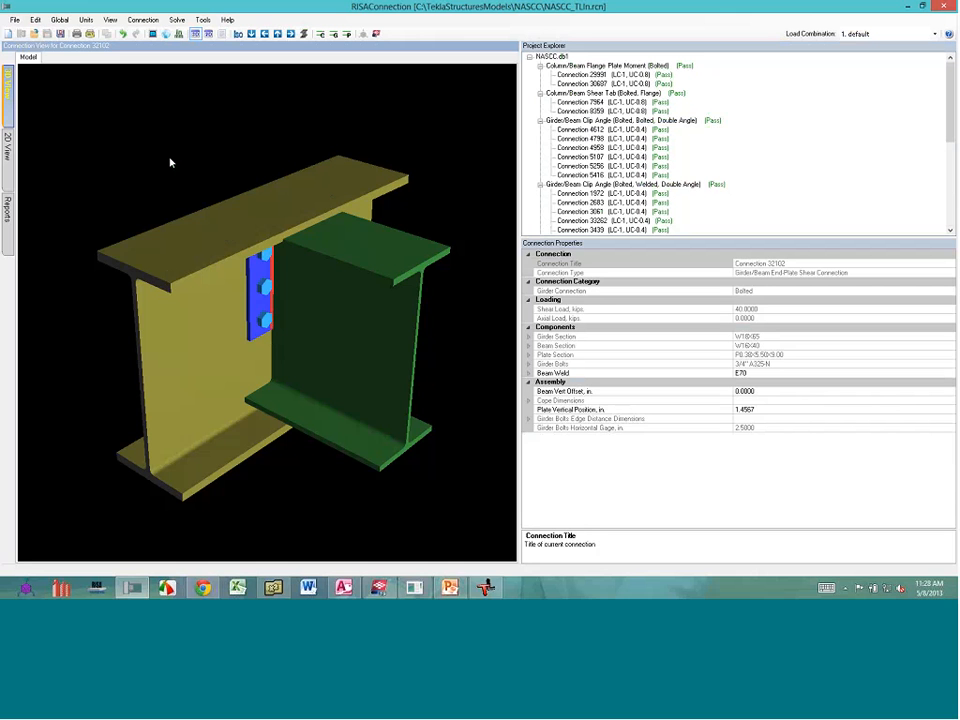
pyautogui.moveTo(170, 162); pyautogui.dragTo(320, 289, button='middle')
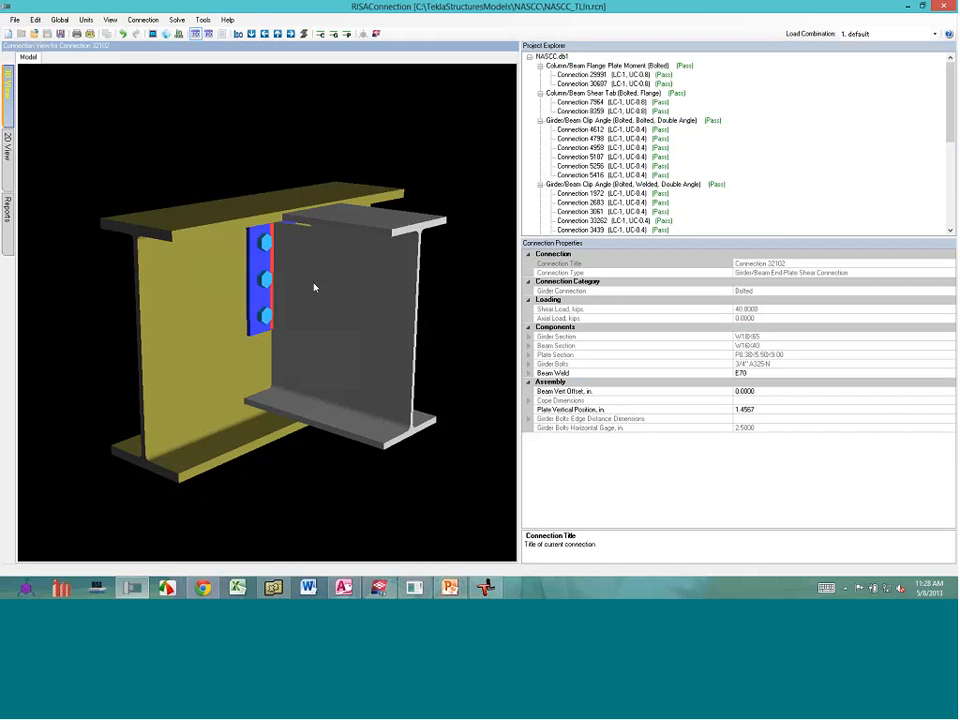
pyautogui.click(8, 168)
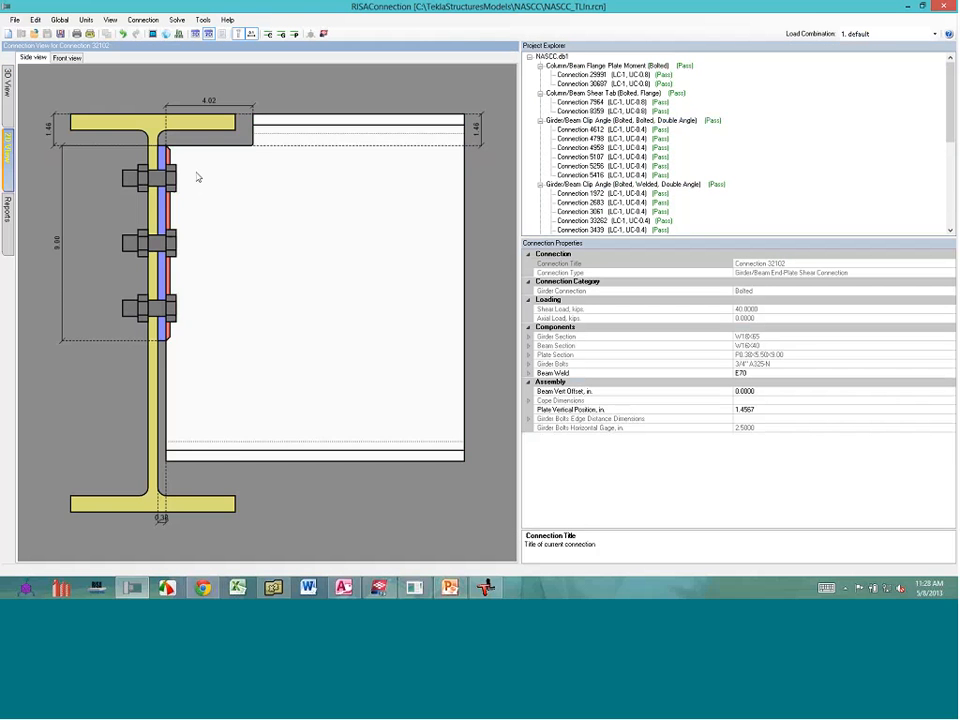
pyautogui.click(67, 57)
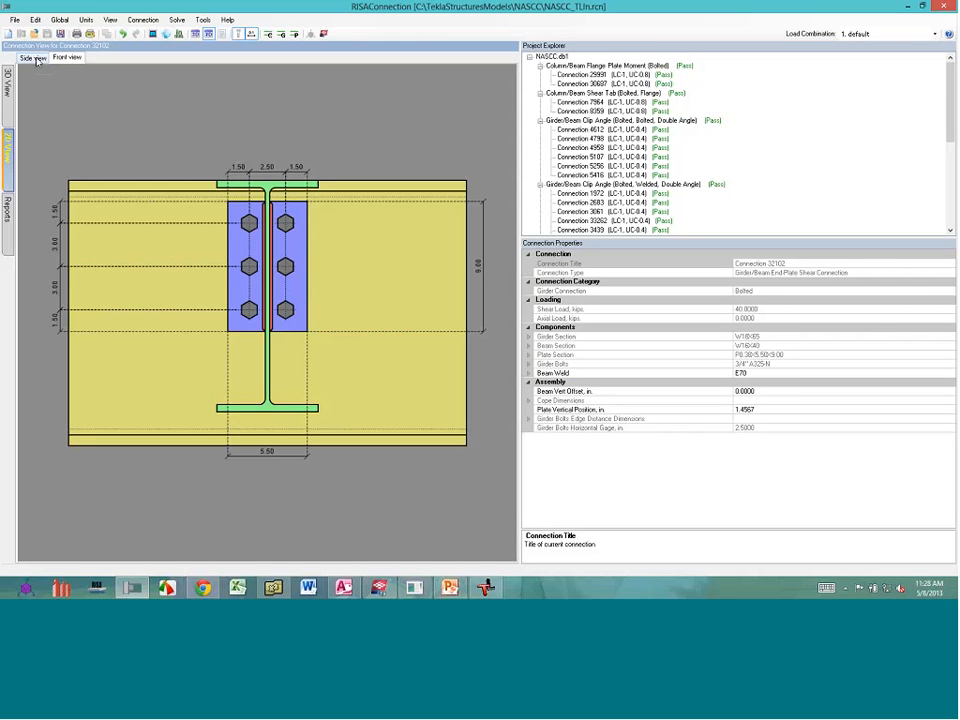
# Inspect Connection 30687 in 3D and in its 2D front and top views, and locate the moment beam bolt spacing in its properties
pyautogui.click(572, 66)
pyautogui.doubleClick(279, 150)
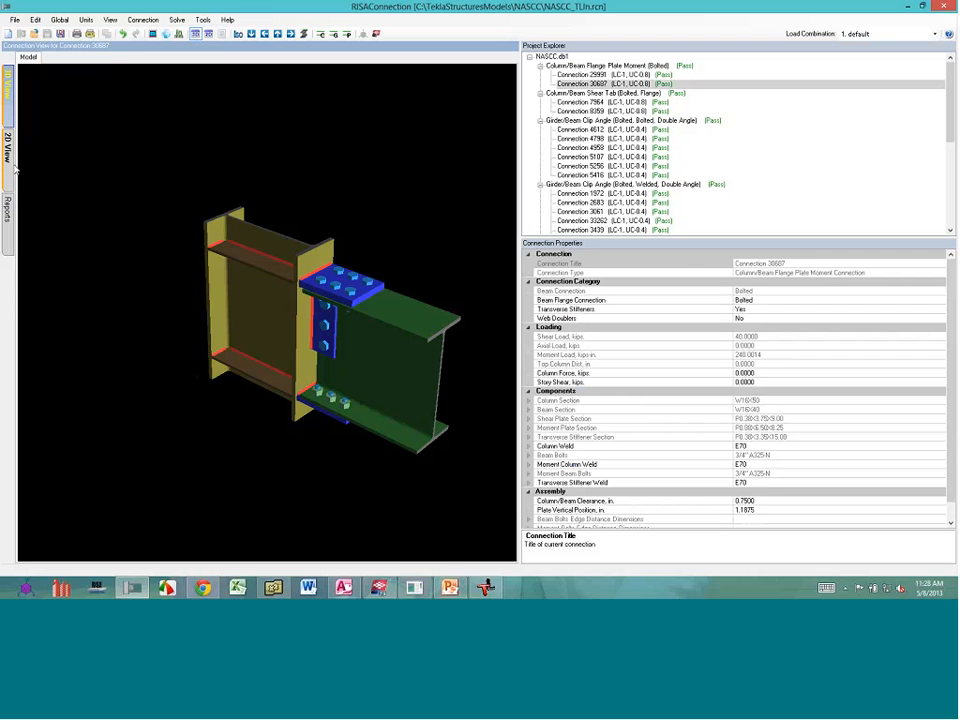
pyautogui.click(11, 165)
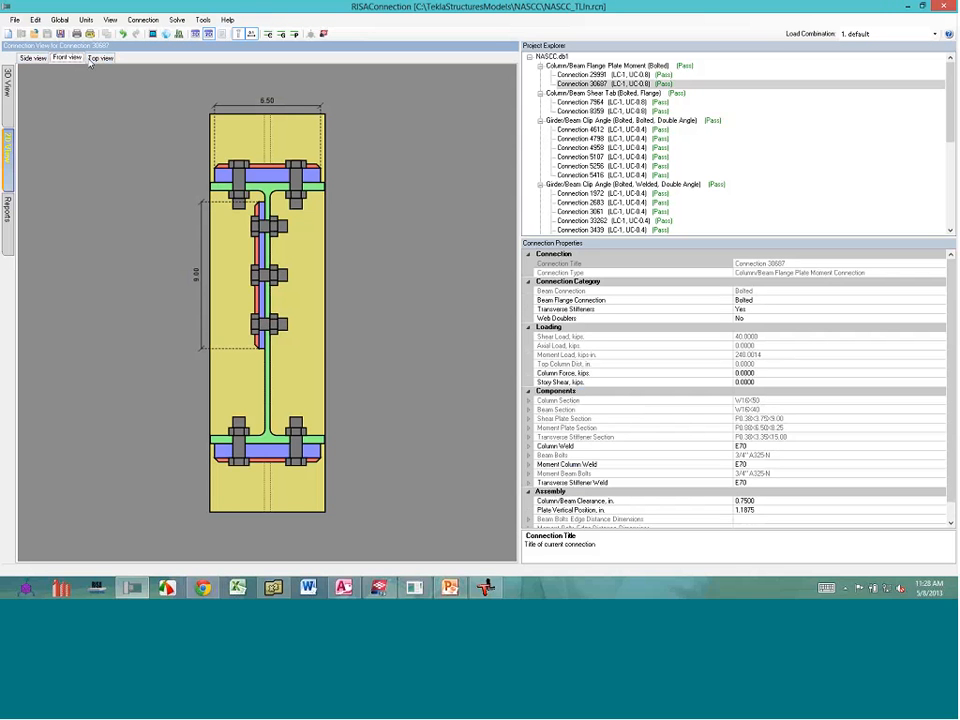
pyautogui.click(99, 58)
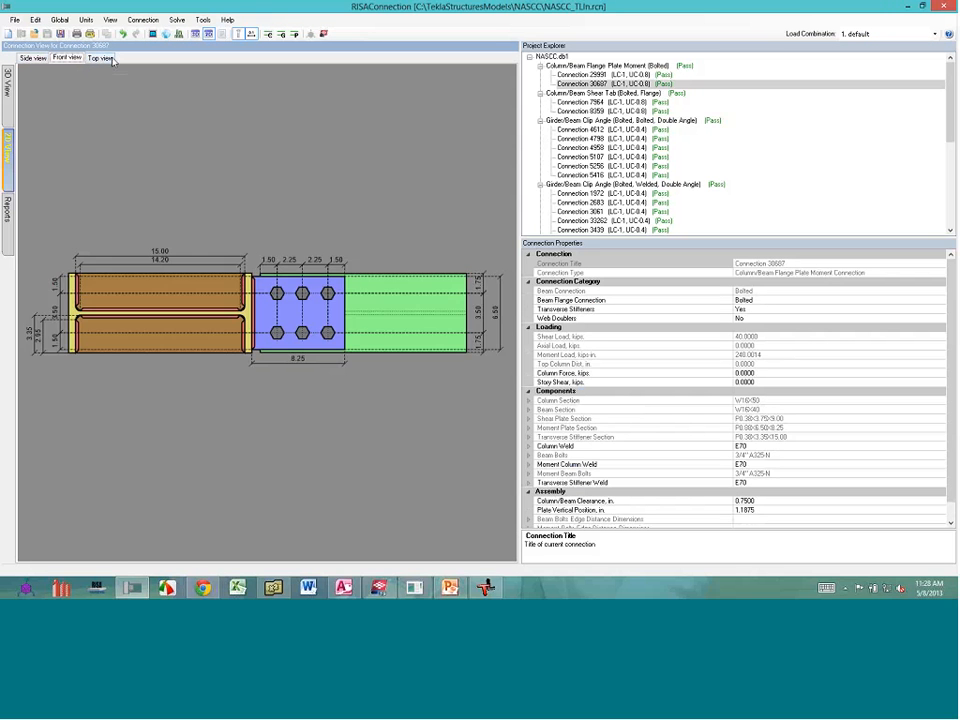
pyautogui.click(296, 287)
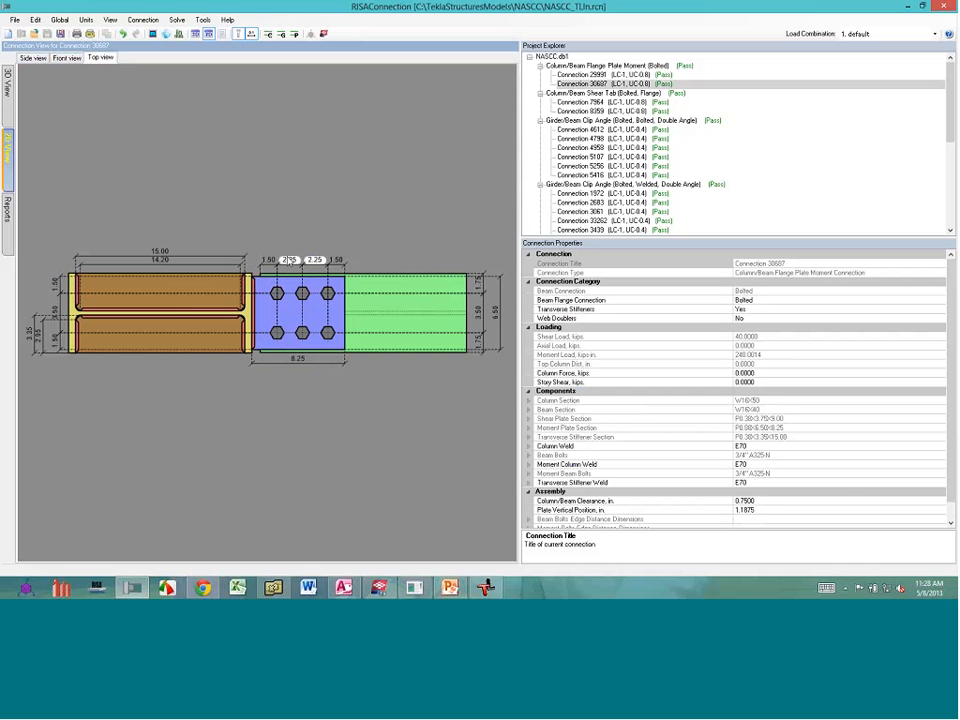
pyautogui.click(289, 261)
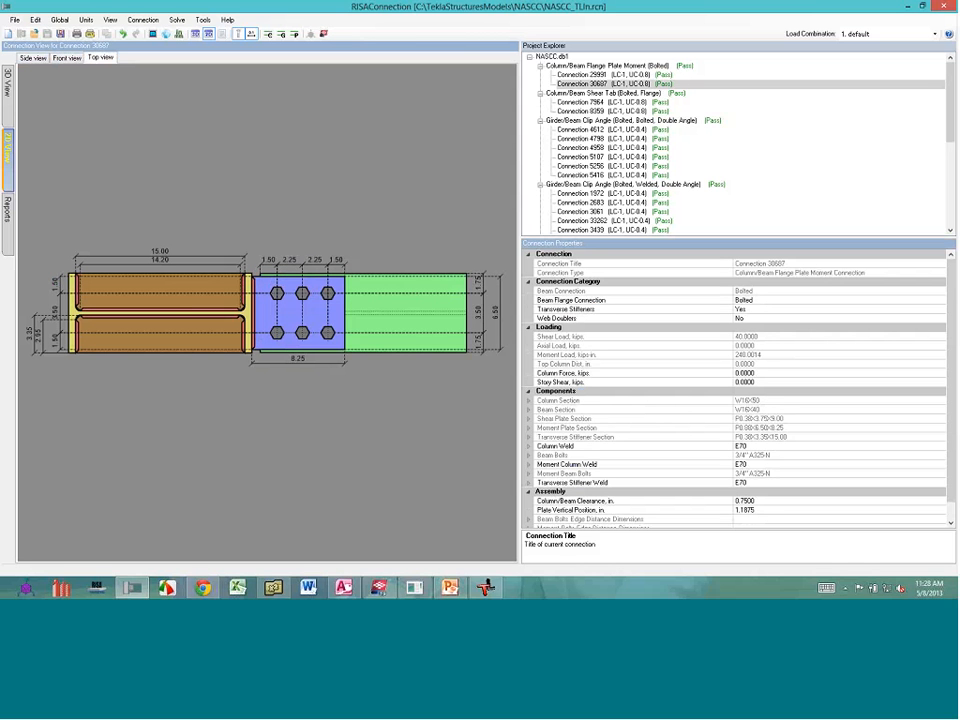
# Review Connection 30687's reports: the LRFD results, the column and beam member data, and the plate, transverse stiffener and bolt components
pyautogui.click(8, 212)
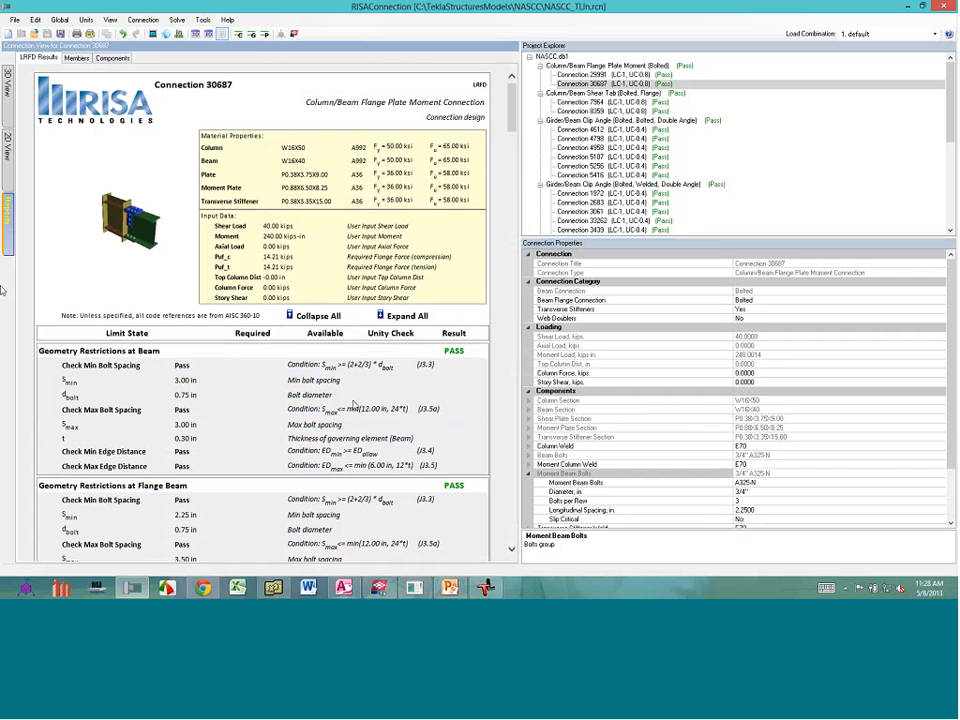
pyautogui.click(77, 57)
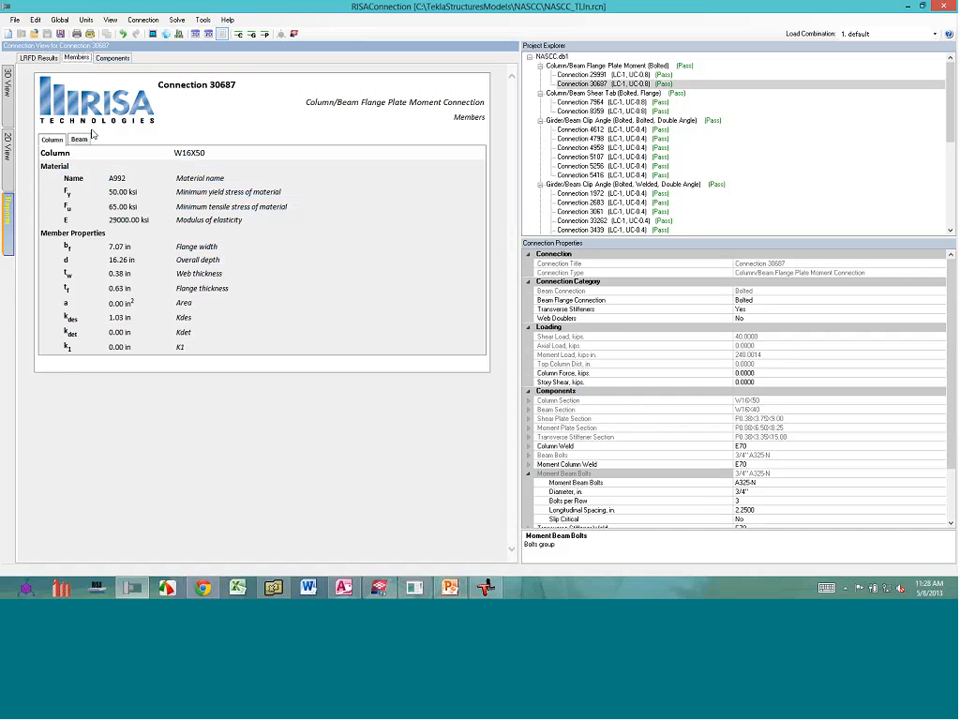
pyautogui.click(79, 139)
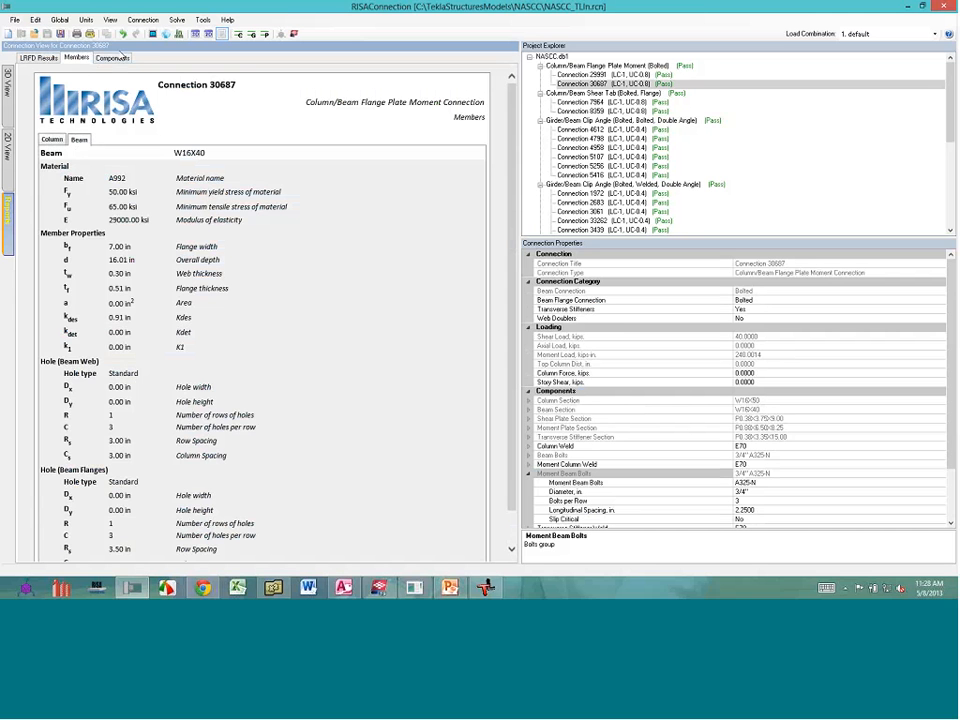
pyautogui.click(114, 58)
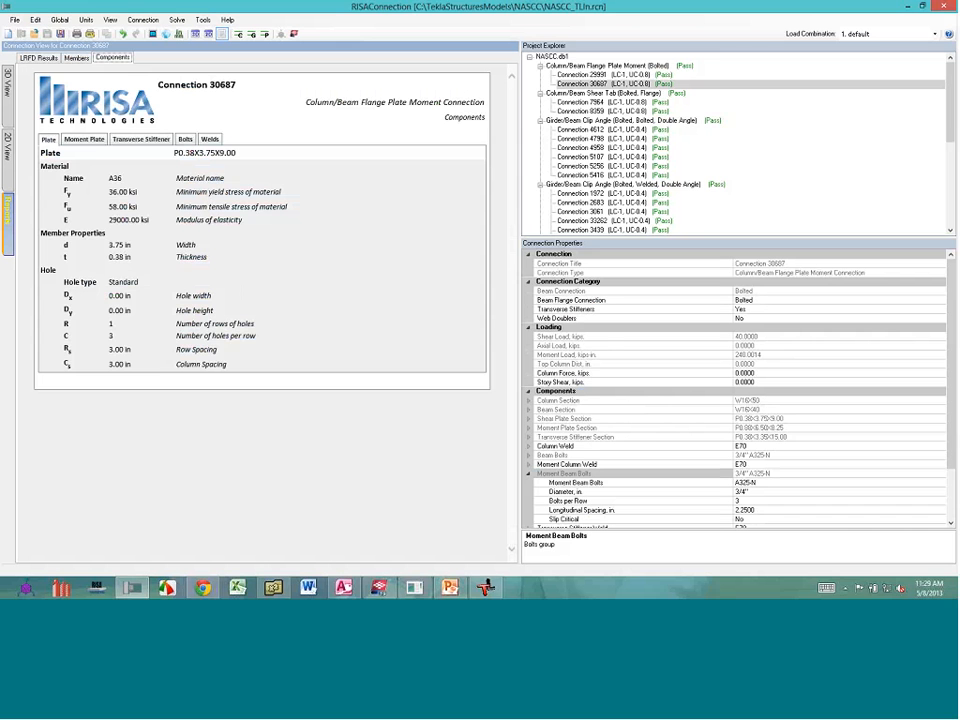
pyautogui.click(140, 139)
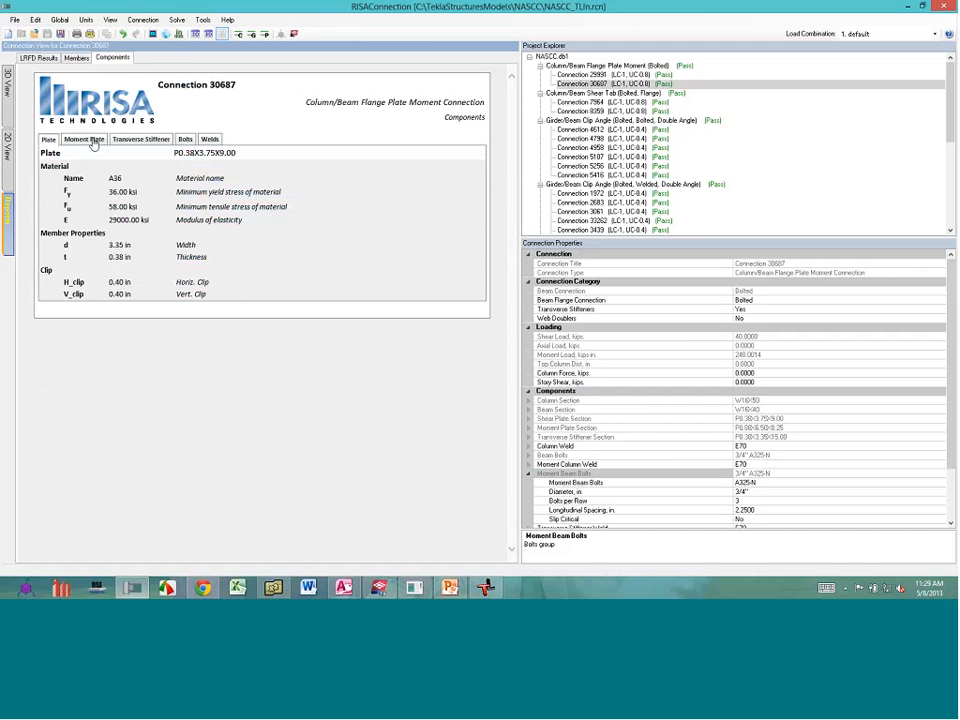
pyautogui.click(186, 141)
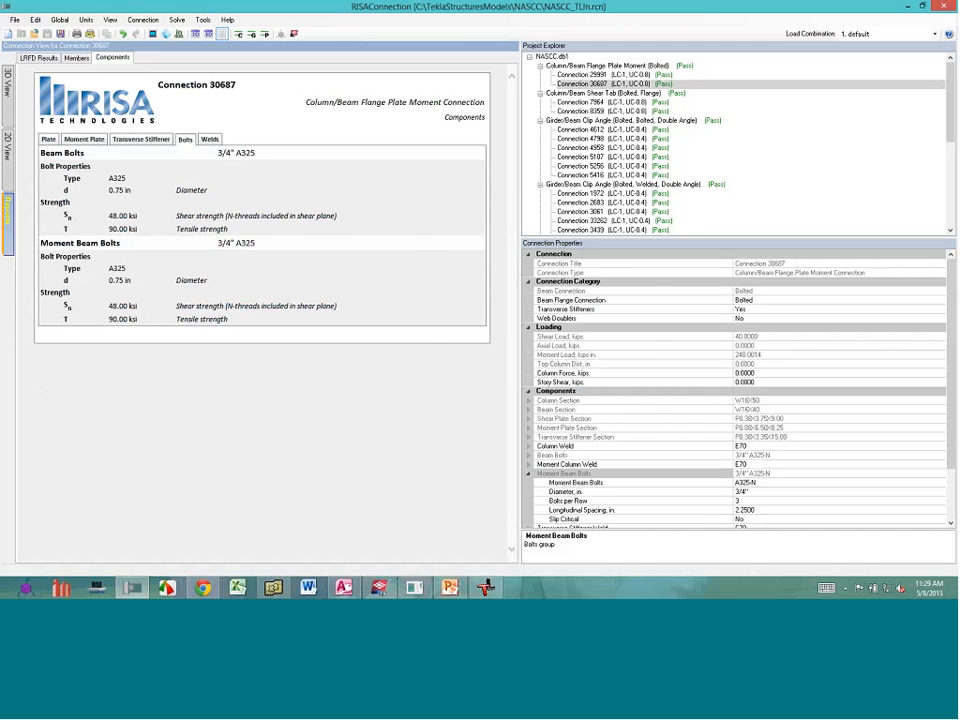
# Start a printed group report for Connection 30687 and add Connection 33262 to its list of included connections
pyautogui.hotkey('ctrl', 'p')
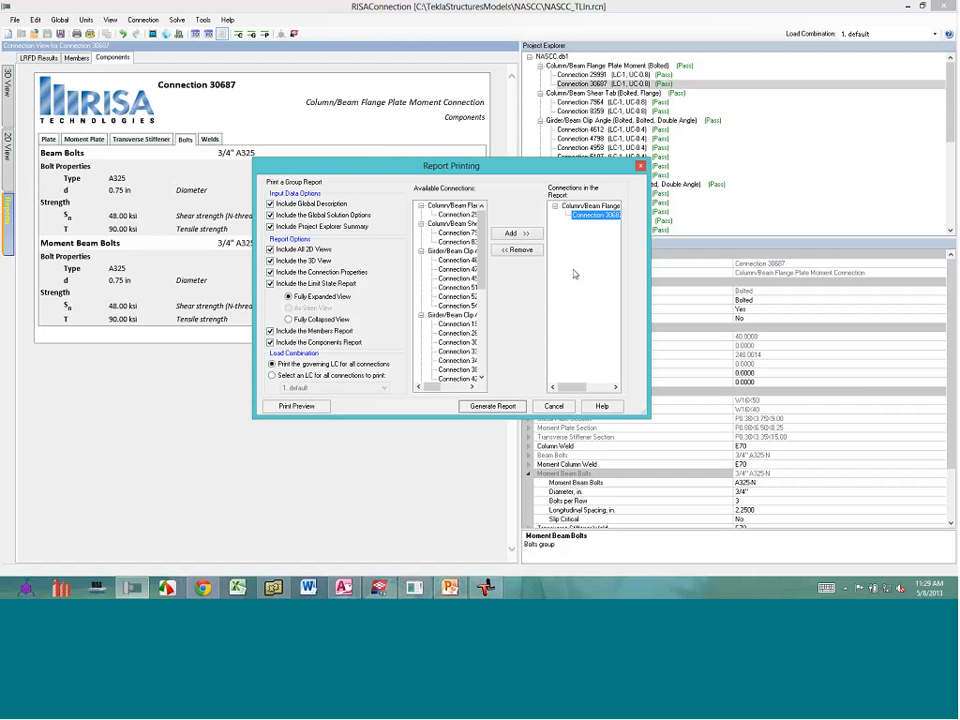
pyautogui.click(585, 207)
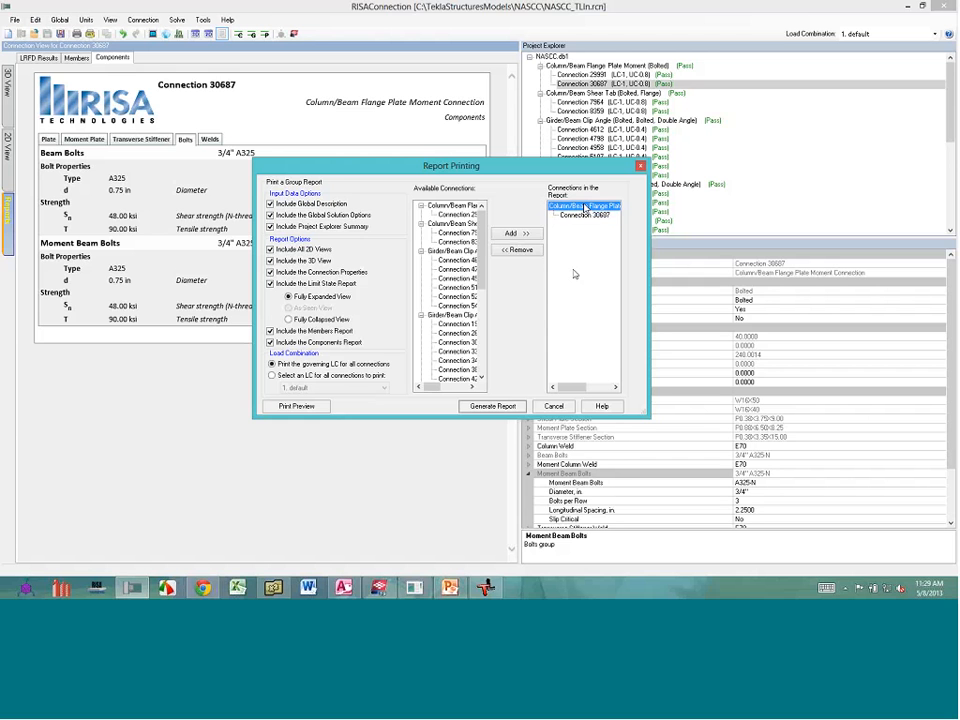
pyautogui.click(585, 216)
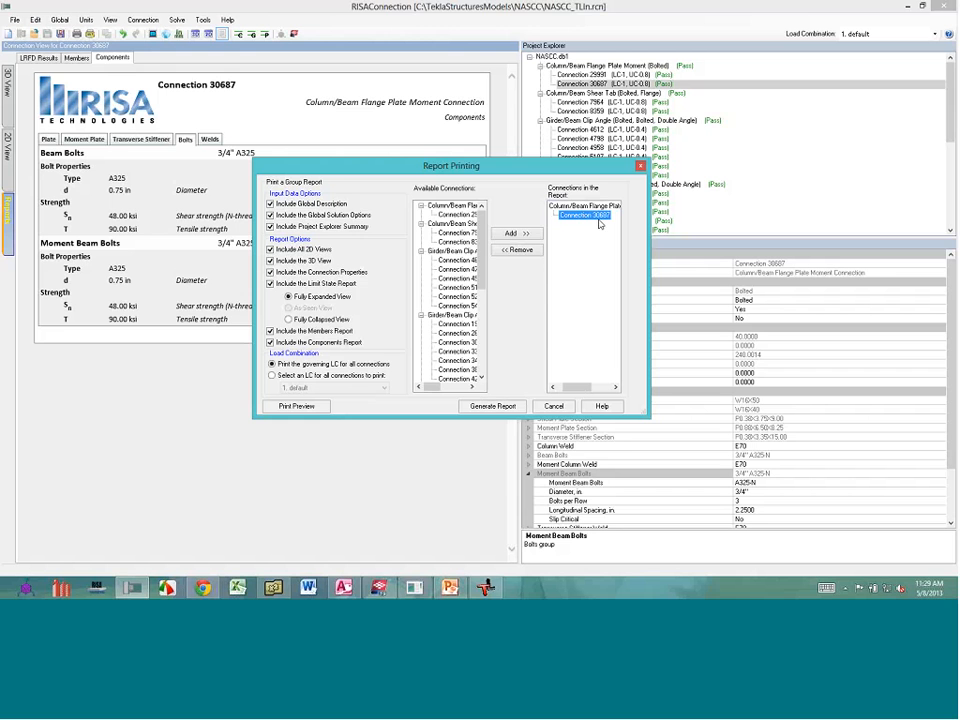
pyautogui.scroll(-4, 453, 275)
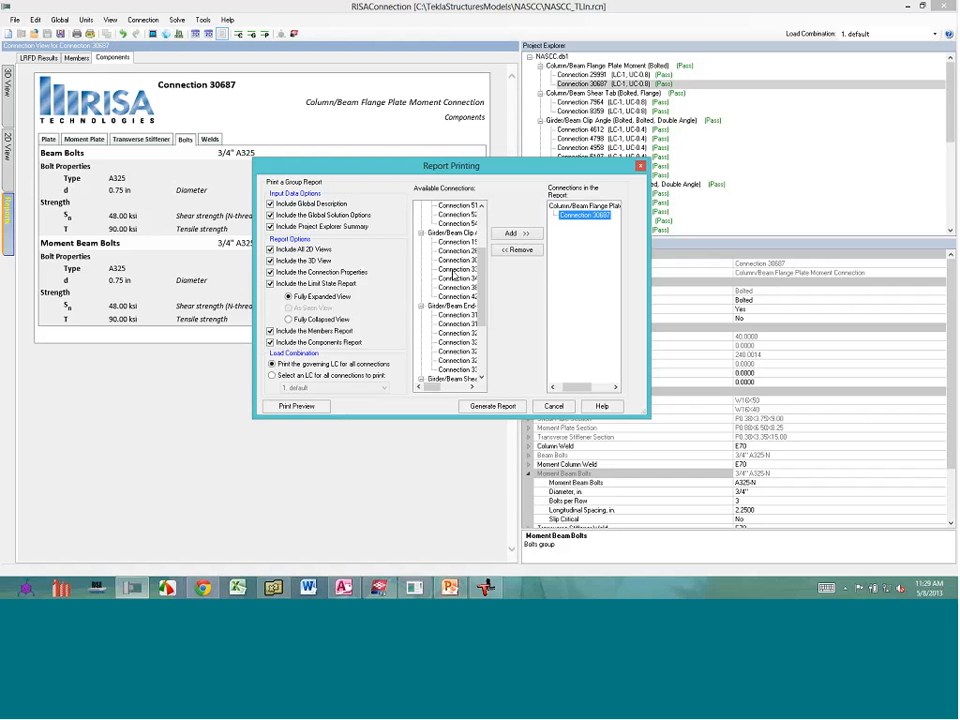
pyautogui.click(452, 270)
pyautogui.moveTo(452, 272); pyautogui.dragTo(593, 240)
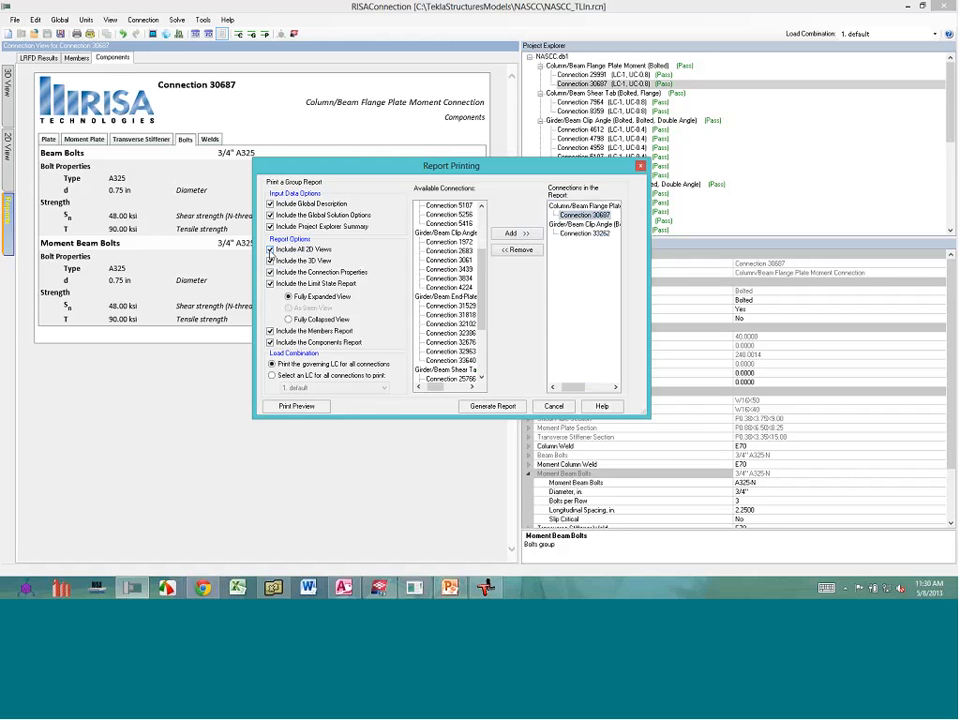
# Generate the group report with the connection properties included and save it as RISAConnection print job.pdf
pyautogui.click(270, 272)
pyautogui.click(270, 271)
pyautogui.click(493, 406)
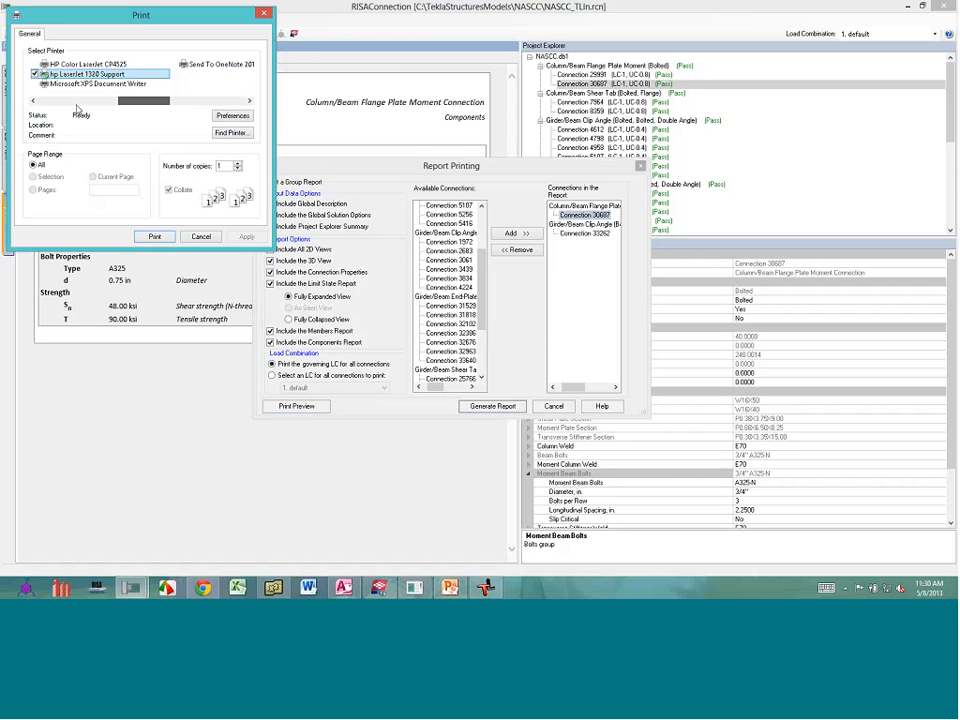
pyautogui.moveTo(77, 106); pyautogui.dragTo(46, 106)
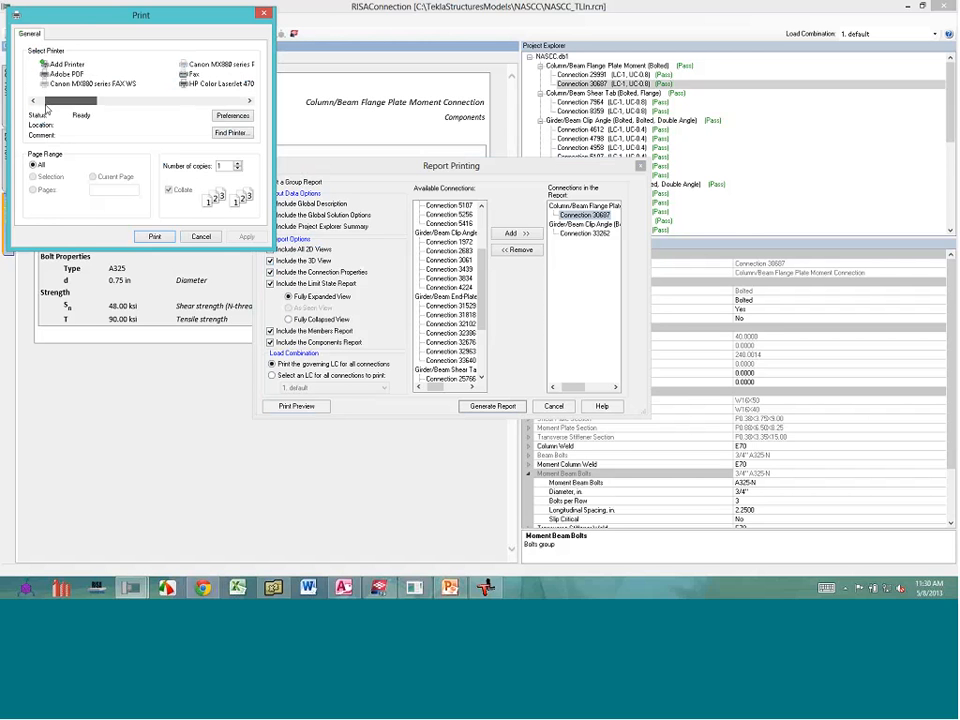
pyautogui.click(201, 237)
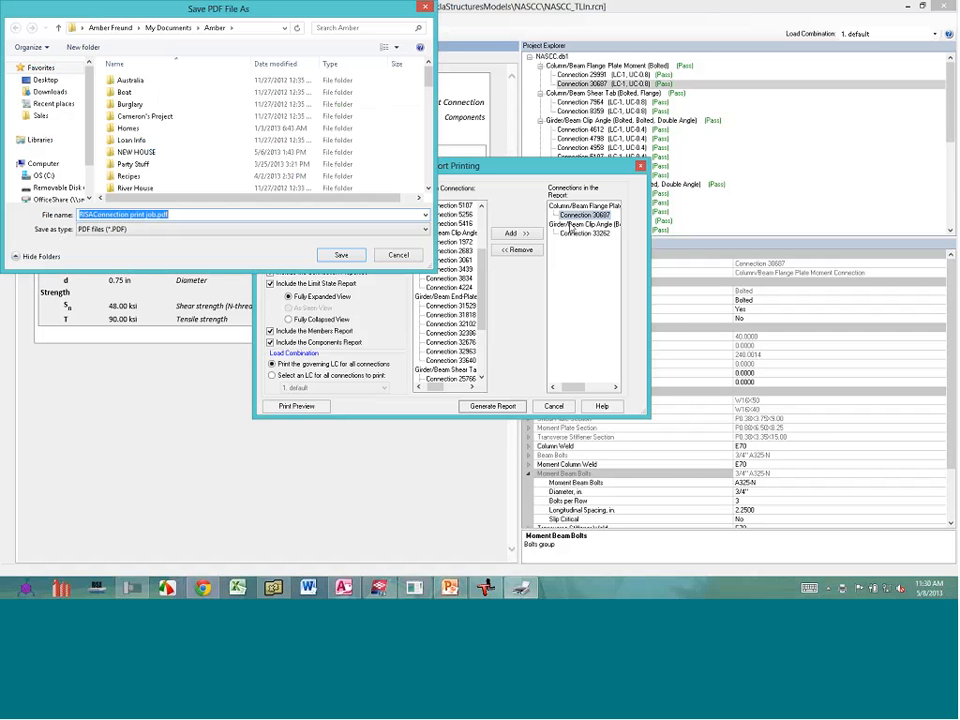
pyautogui.click(344, 262)
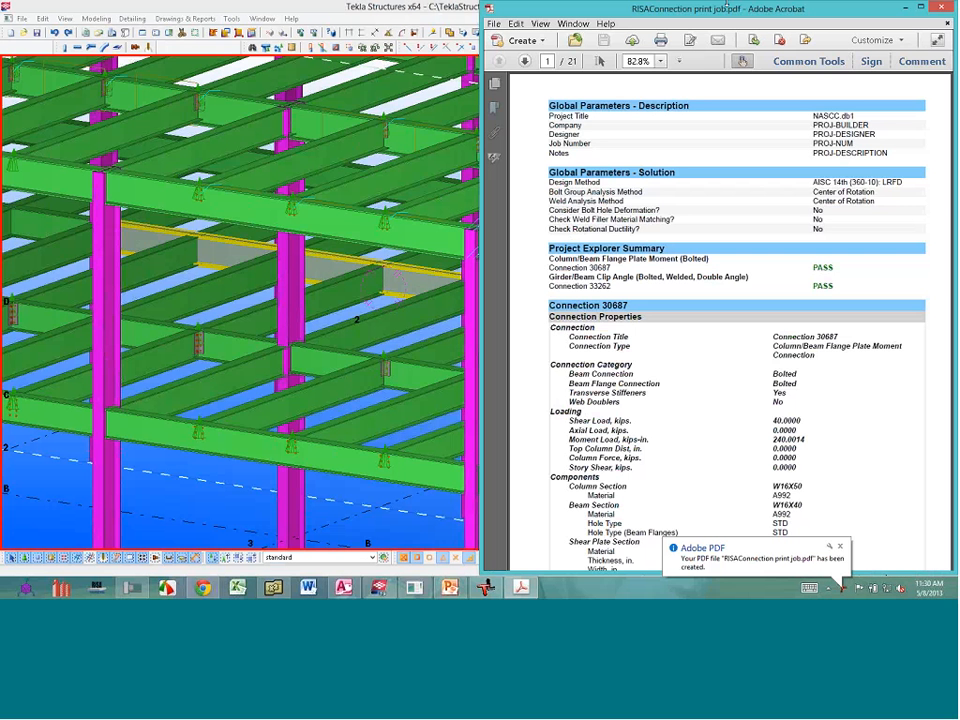
# Examine the PDF report's global parameters, project summary, and Connection 30687's properties, 3D and 2D views and first limit state results
pyautogui.moveTo(727, 5); pyautogui.dragTo(533, 5)
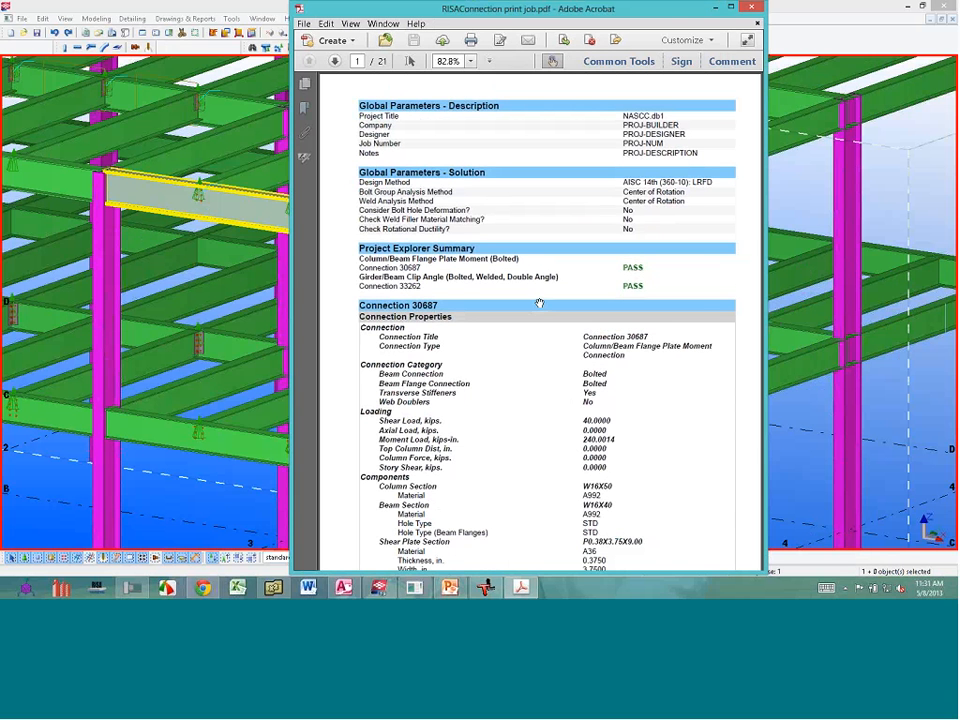
pyautogui.scroll(-1, 546, 366)
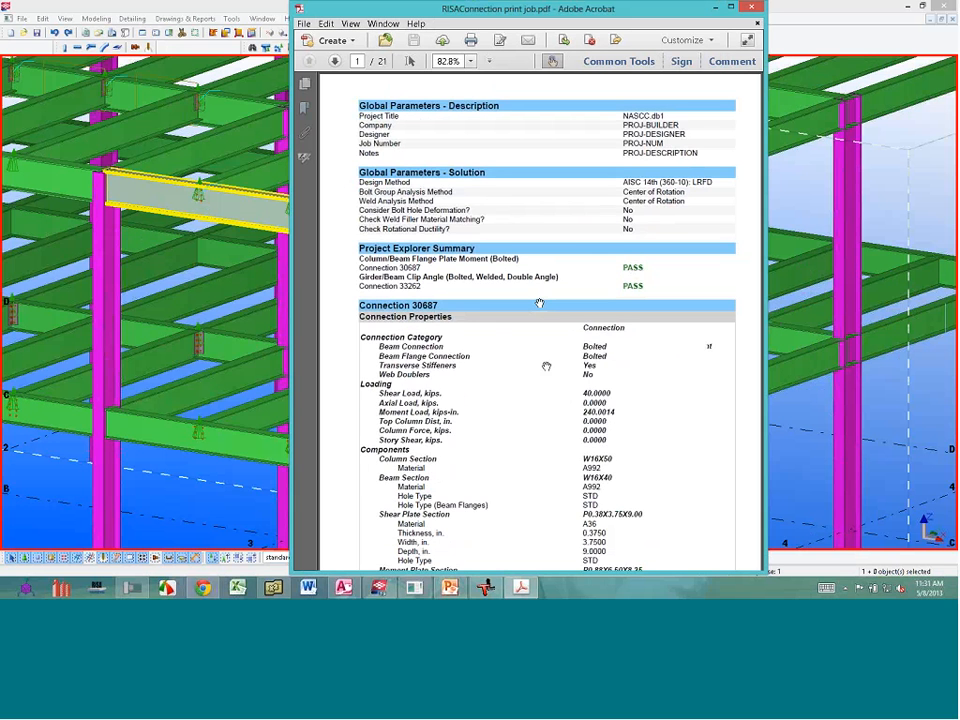
pyautogui.scroll(-2, 546, 366)
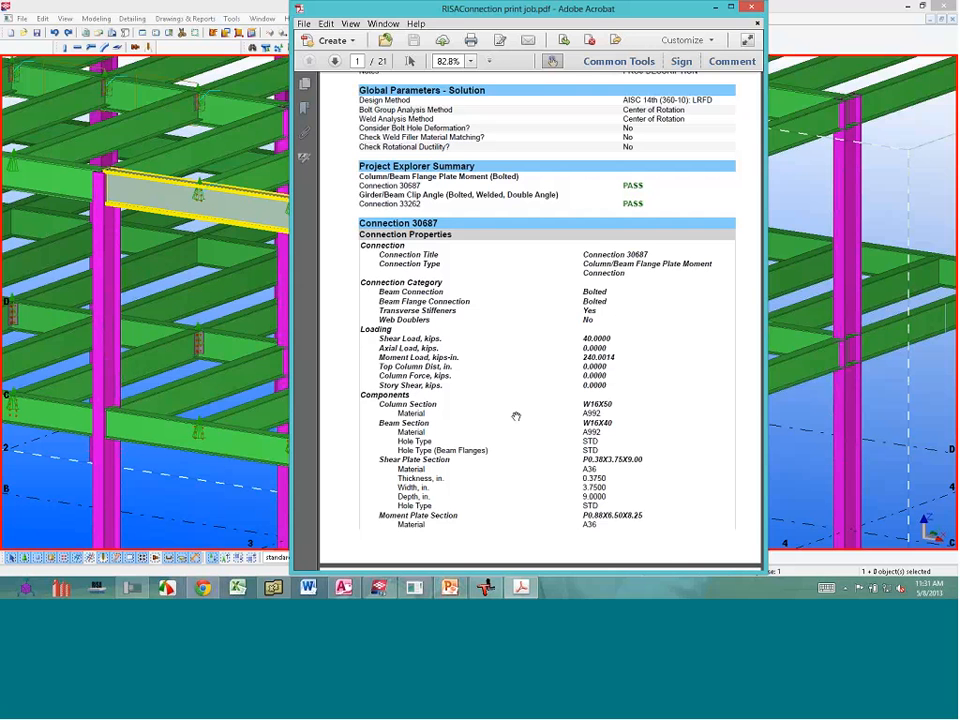
pyautogui.scroll(-5, 516, 416)
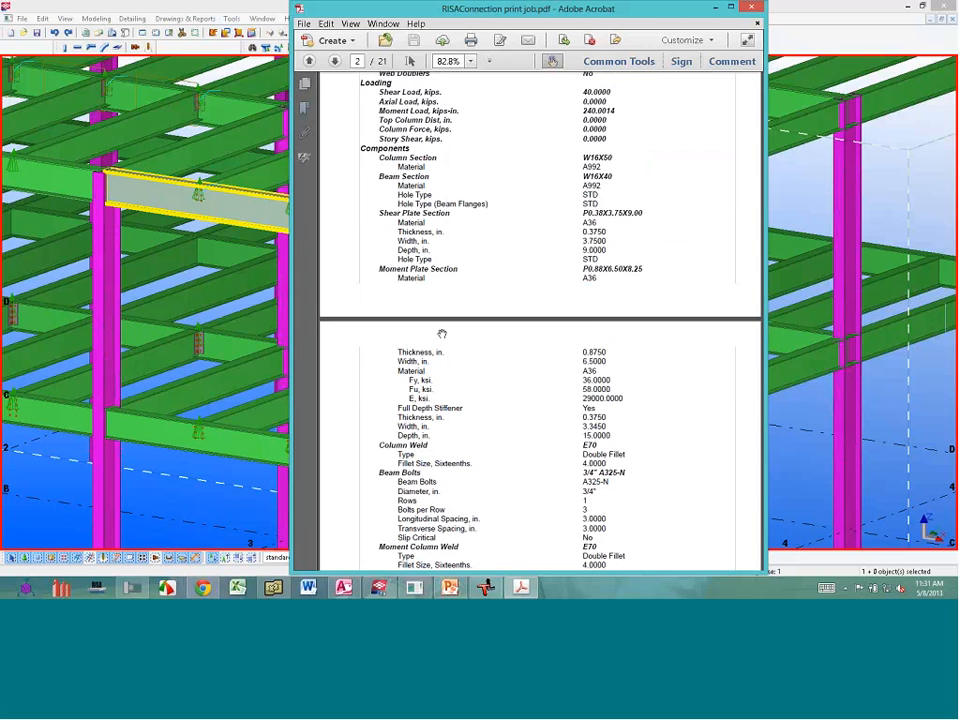
pyautogui.scroll(-1, 441, 333)
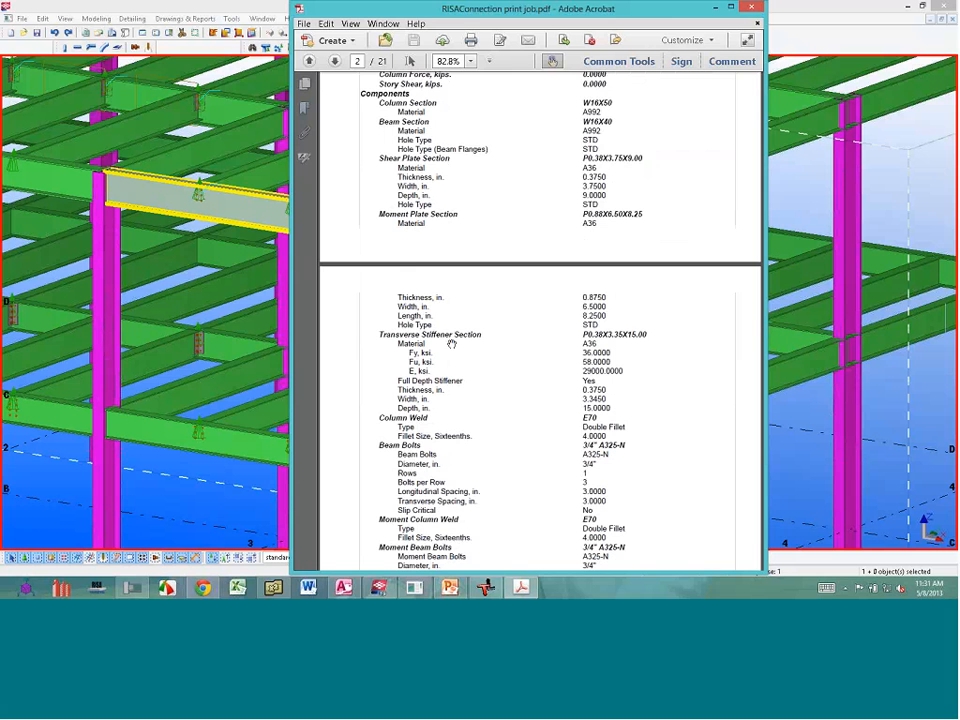
pyautogui.scroll(-5, 451, 343)
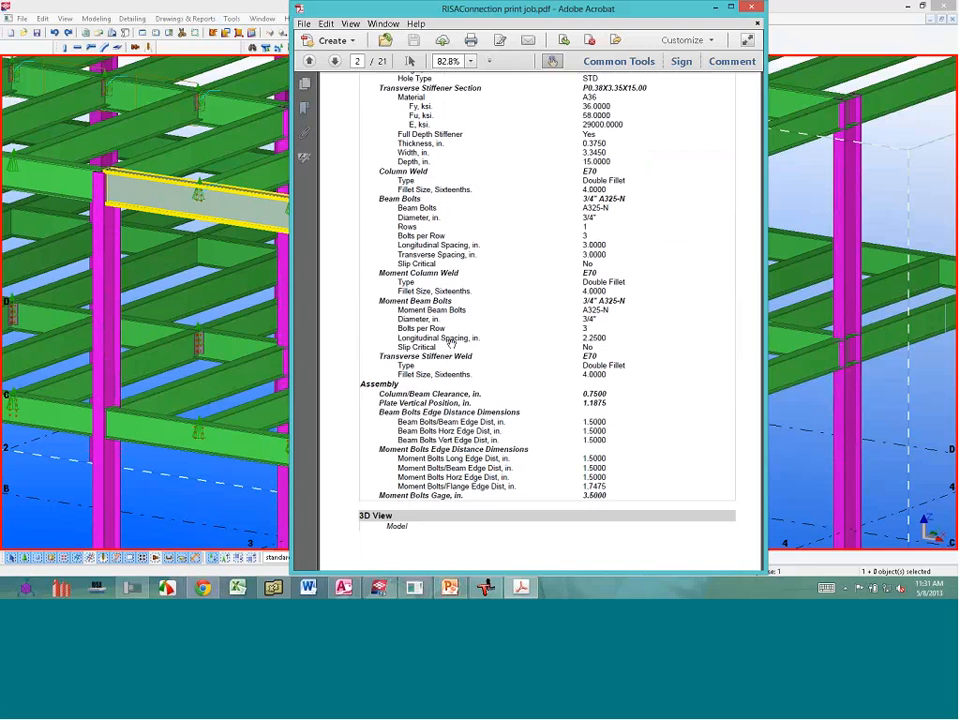
pyautogui.scroll(-5, 451, 343)
pyautogui.scroll(-10, 630, 317)
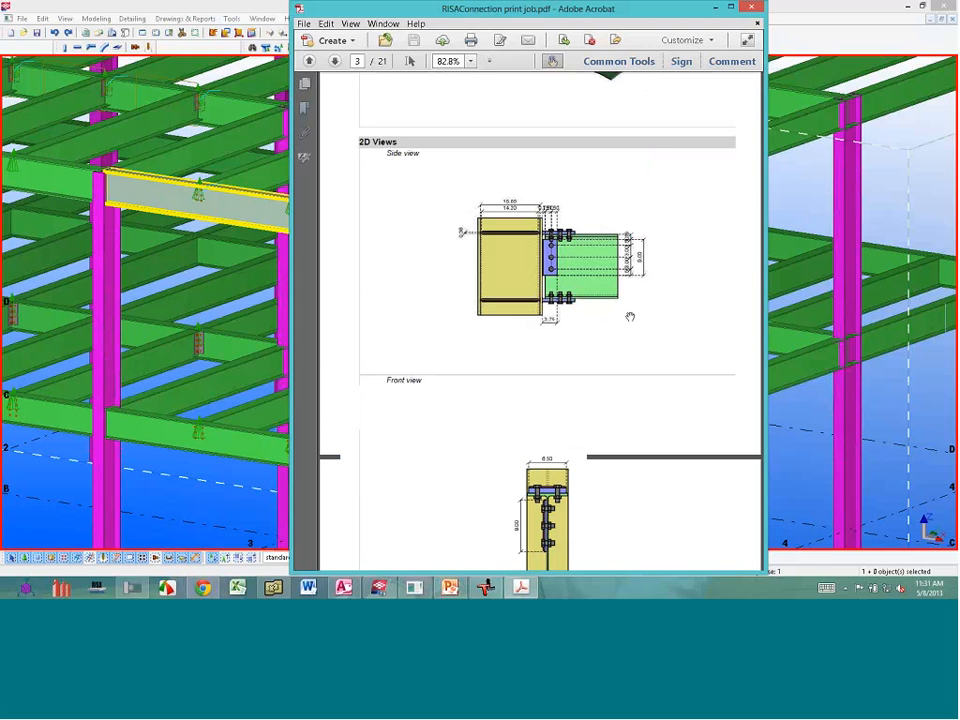
pyautogui.scroll(-6, 630, 317)
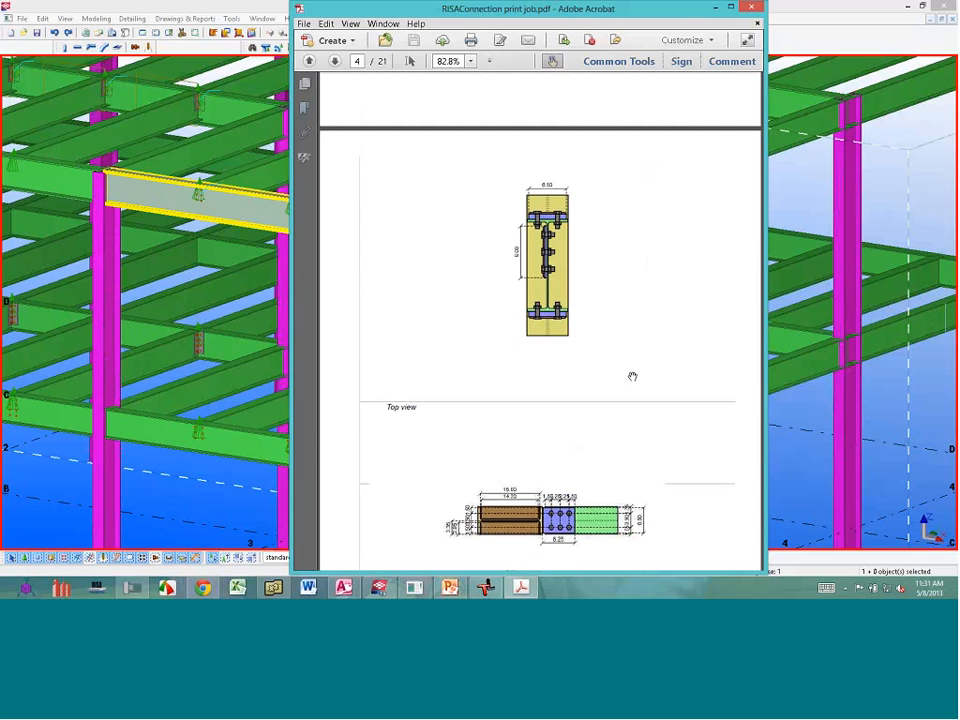
pyautogui.scroll(-2, 632, 376)
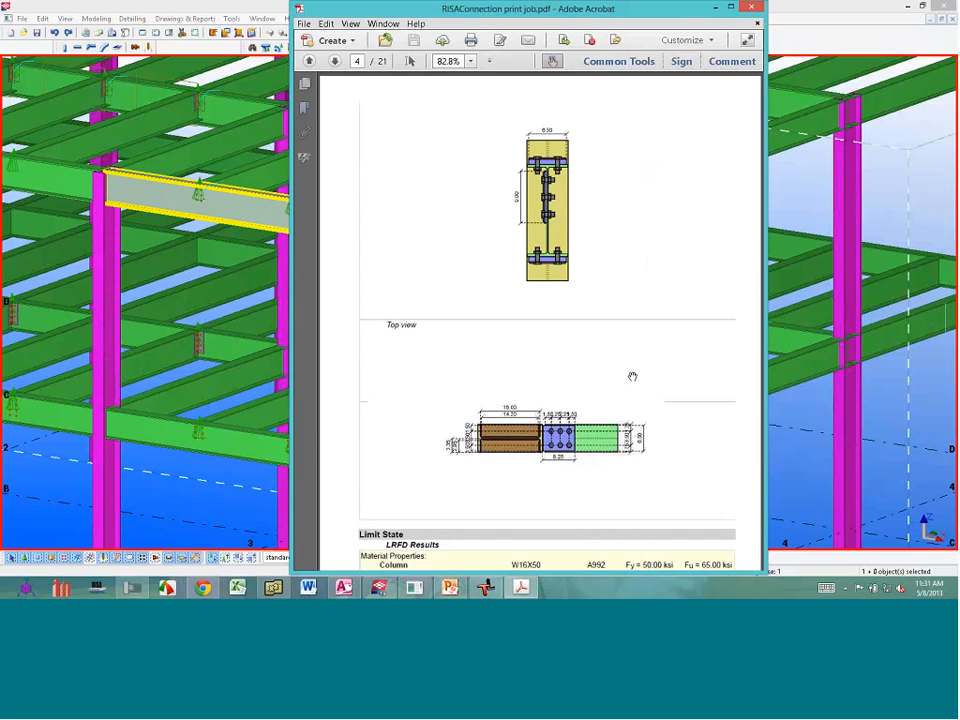
pyautogui.scroll(-7, 632, 378)
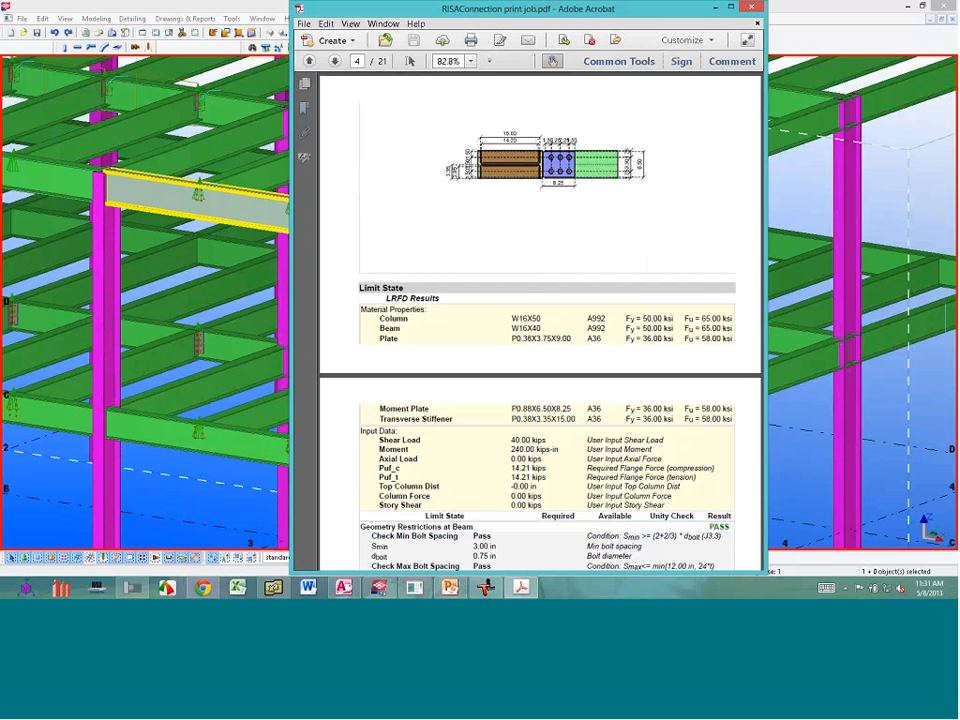
pyautogui.scroll(-5, 214, 593)
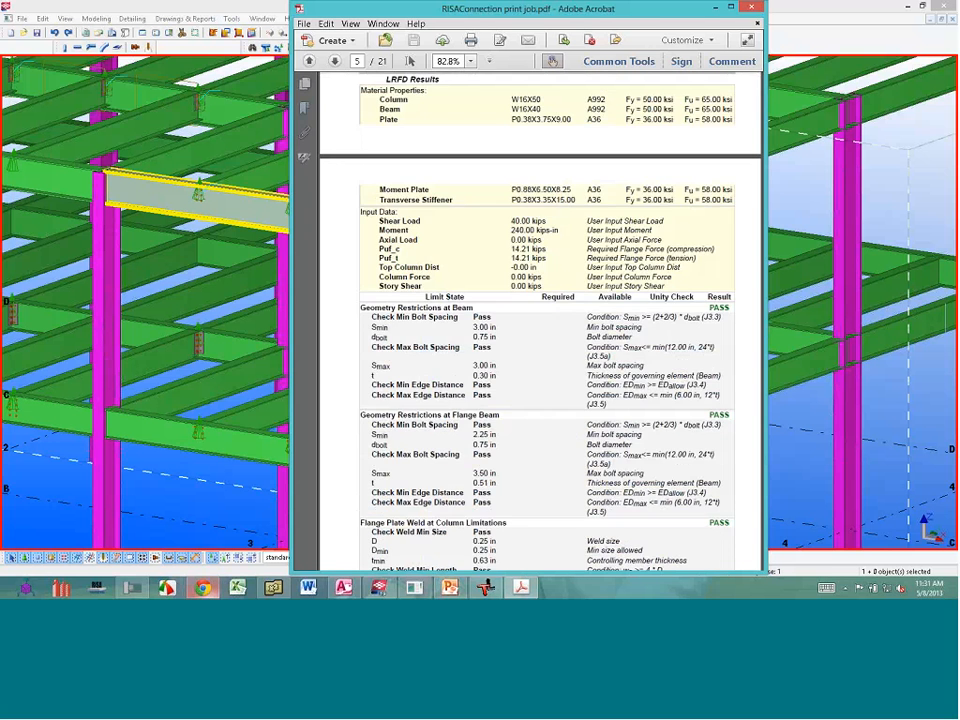
# Compare Connection 30687's LRFD results in RISAConnection with the limit state section of the PDF report in Acrobat
pyautogui.click(132, 588)
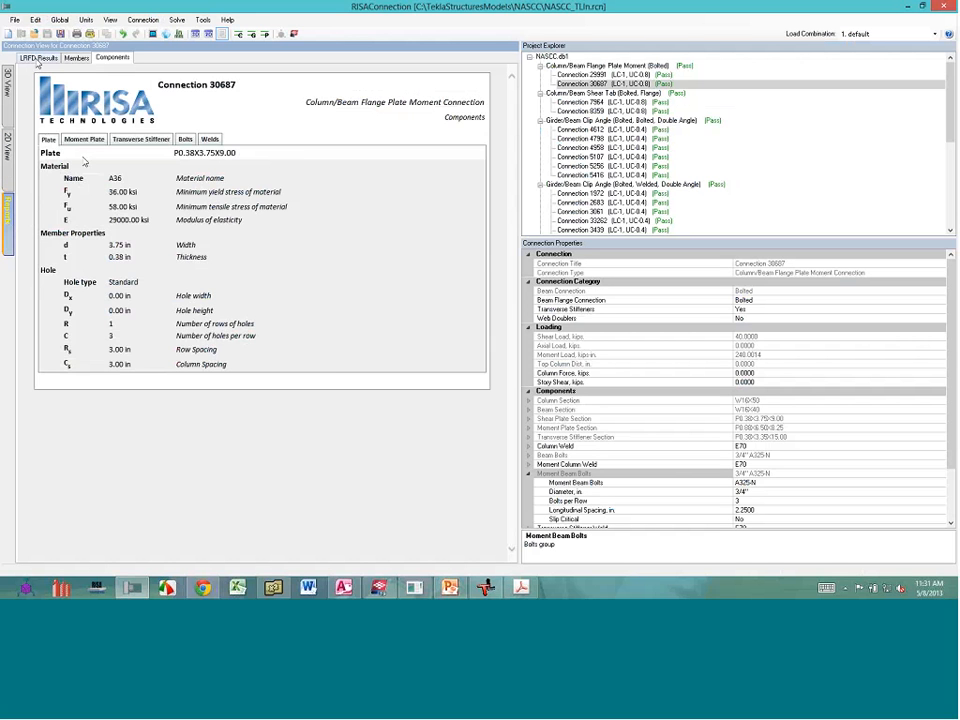
pyautogui.click(39, 57)
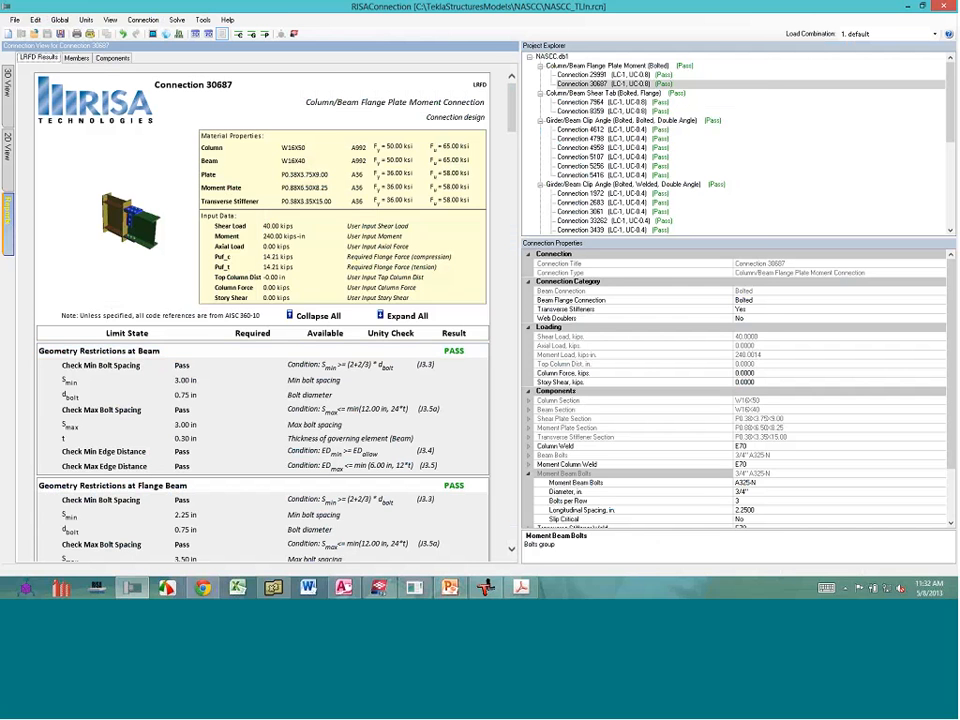
pyautogui.click(521, 588)
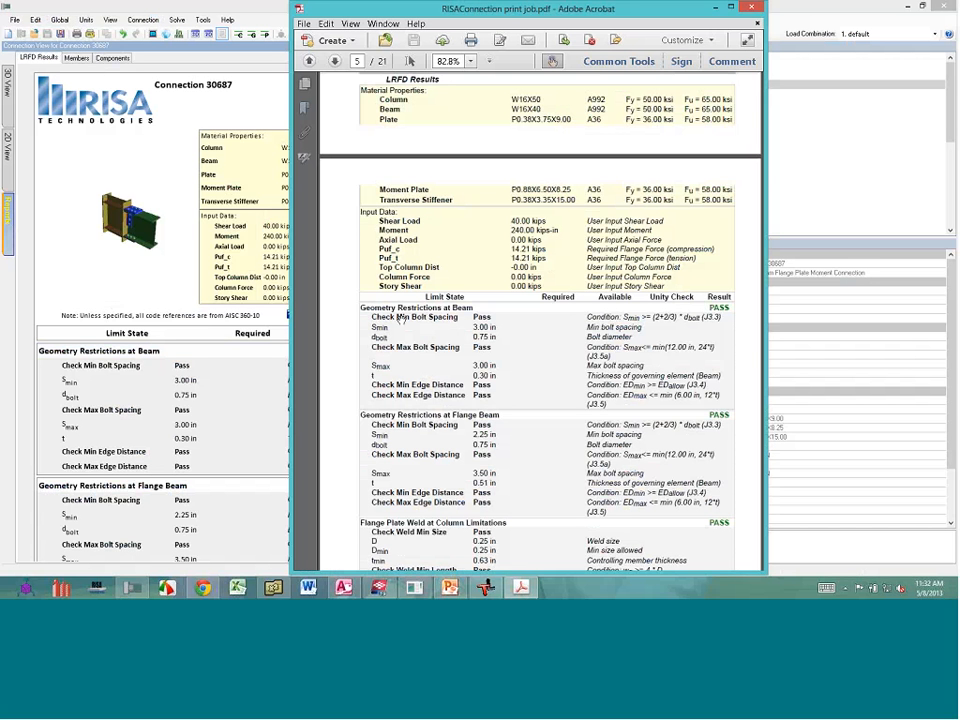
pyautogui.click(144, 441)
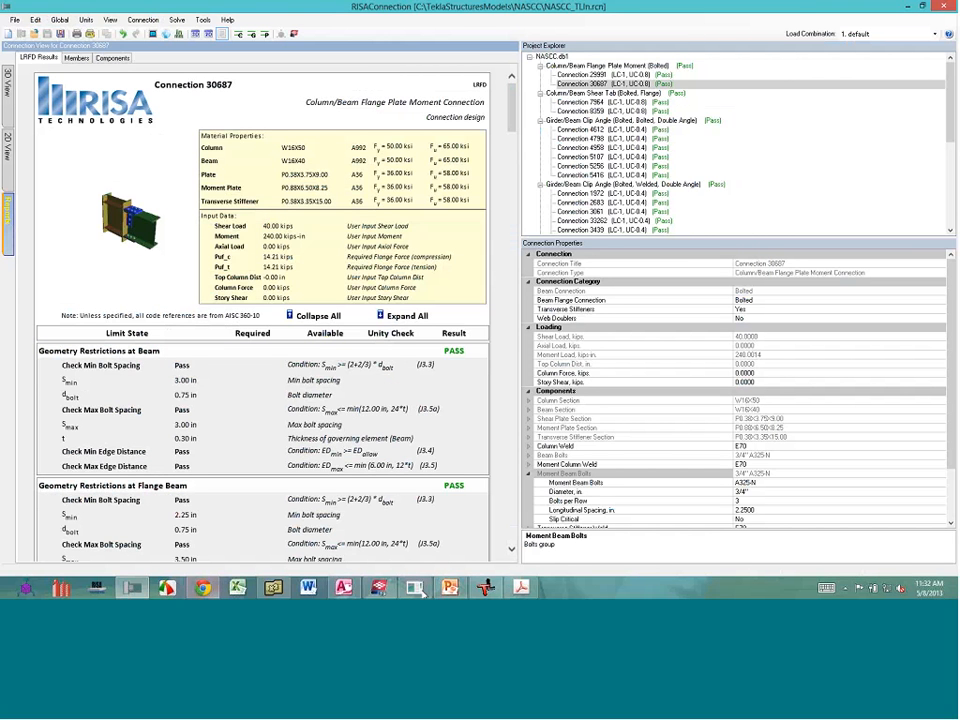
# Read through the report's detailed limit state calculations for Connection 30687, from the geometry checks to flange plate block shear, and put the PDF away
pyautogui.scroll(-1, 465, 436)
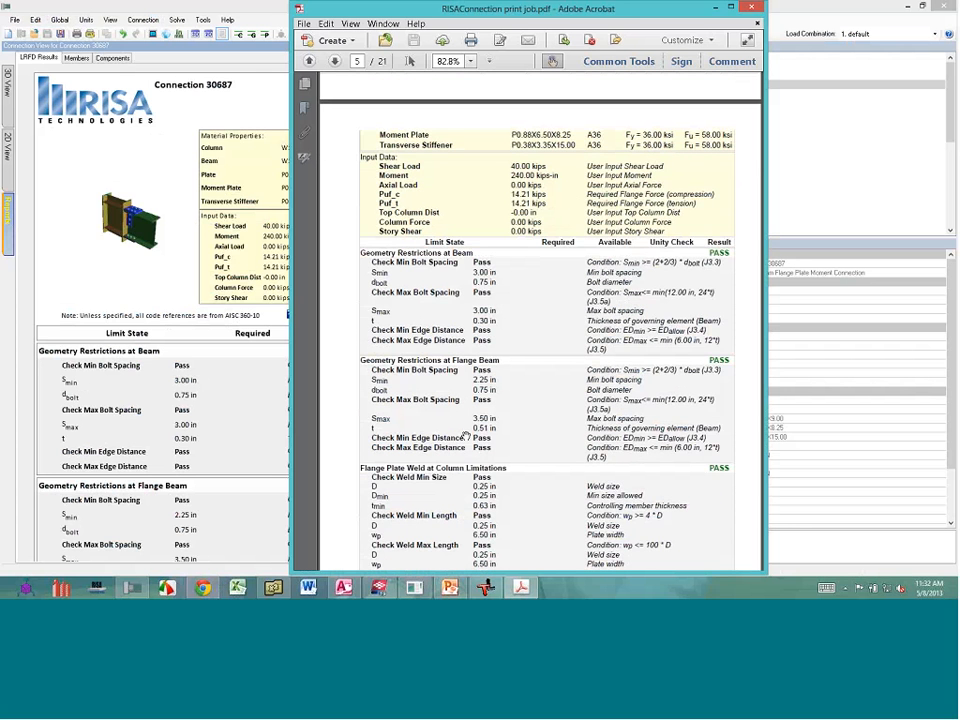
pyautogui.scroll(-15, 465, 436)
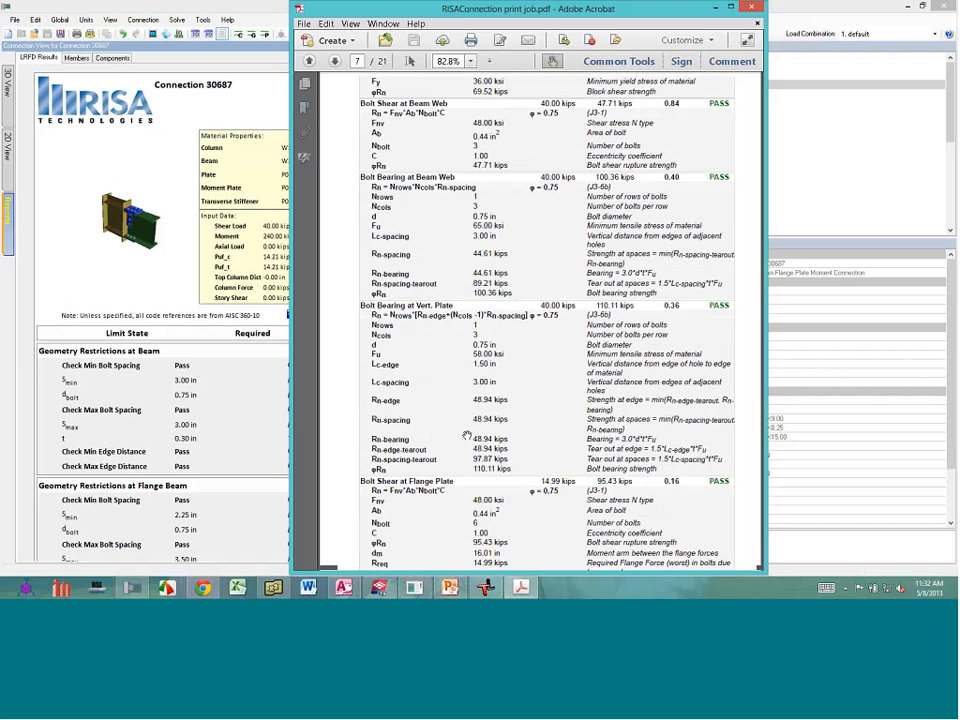
pyautogui.scroll(-4, 466, 436)
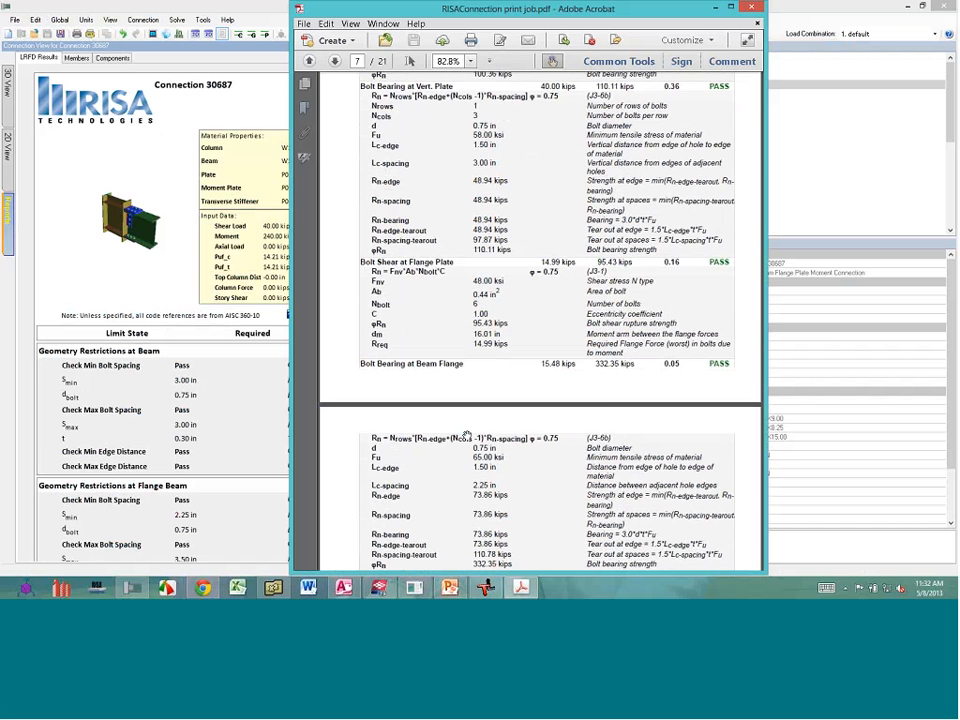
pyautogui.scroll(-2, 466, 436)
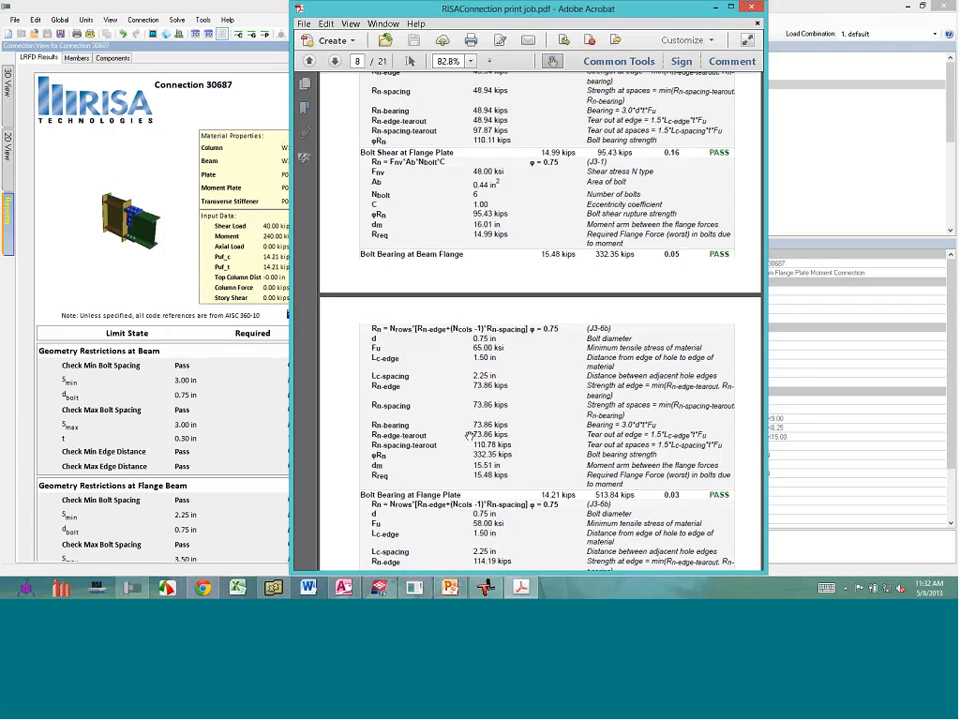
pyautogui.scroll(-5, 468, 436)
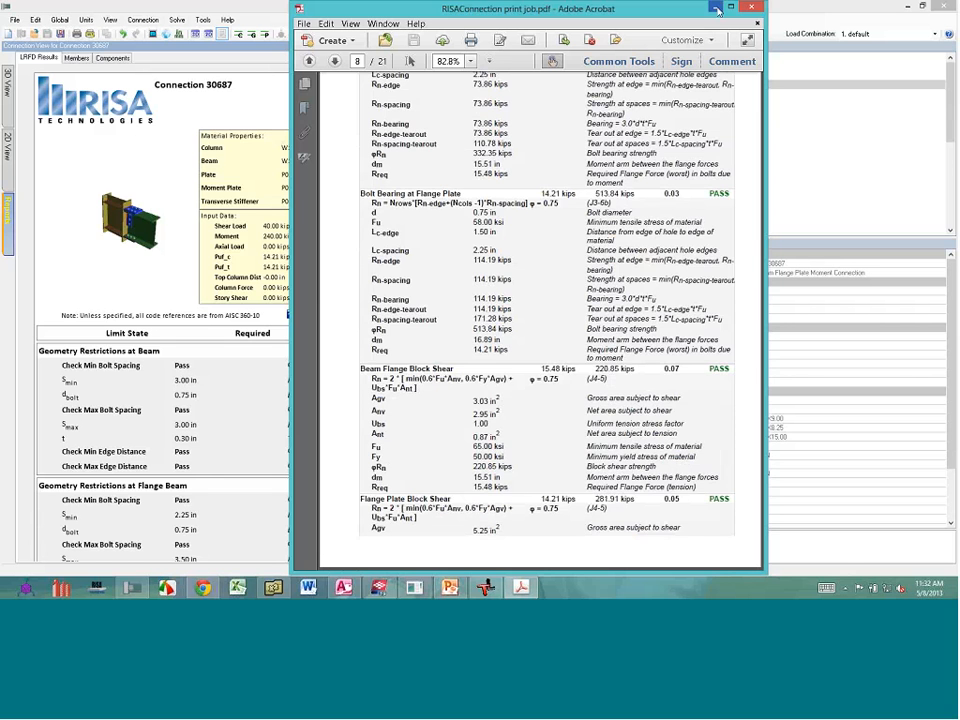
pyautogui.click(717, 10)
# Bring up Connection 5107 in 3D and run the Tekla link from RISAConnection, allowing TeklaLink.exe to run despite the SmartScreen warning
pyautogui.click(600, 157)
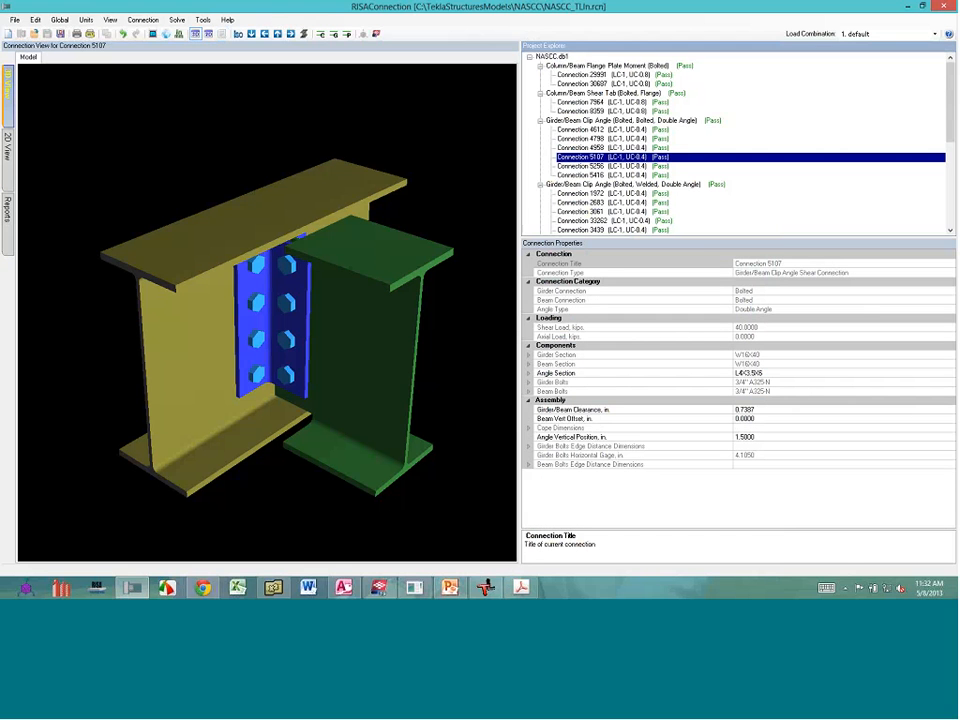
pyautogui.click(47, 34)
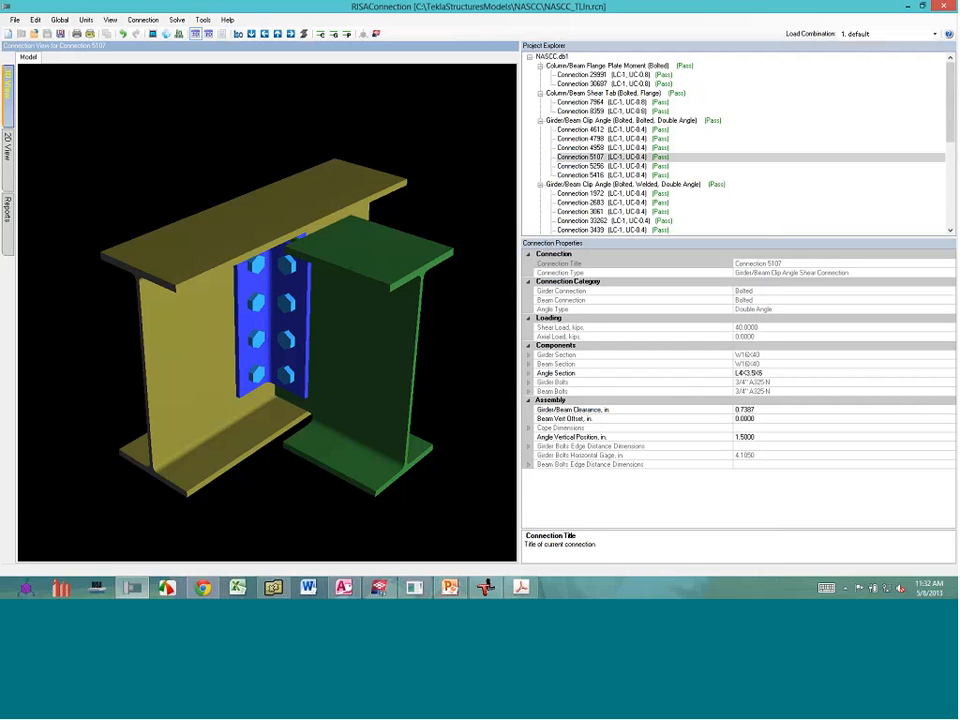
pyautogui.click(378, 38)
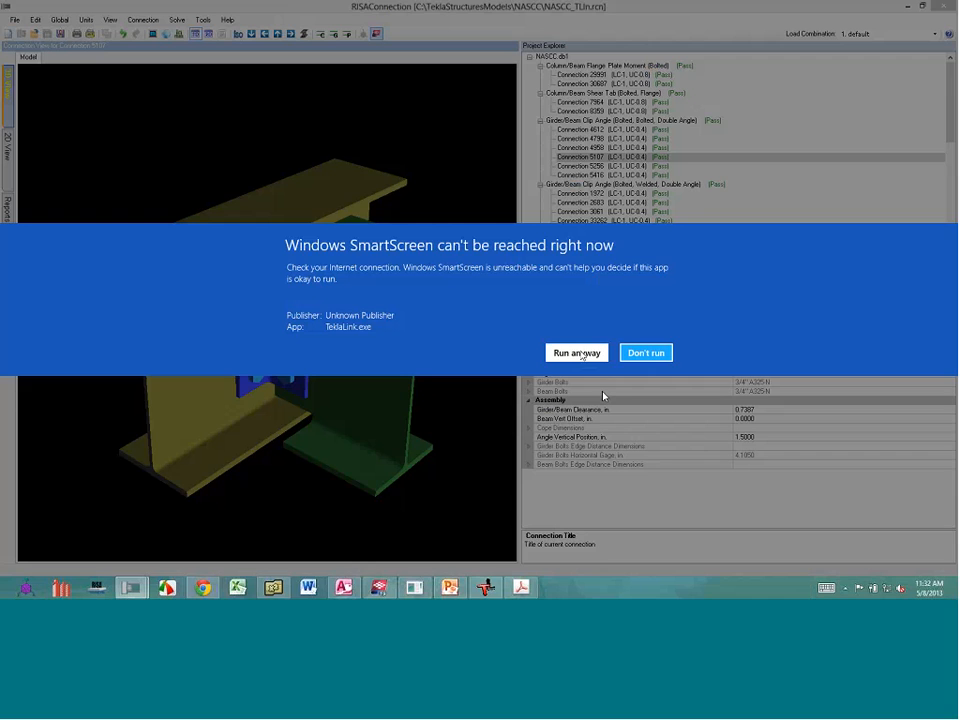
pyautogui.click(579, 353)
pyautogui.click(302, 293)
pyautogui.click(590, 353)
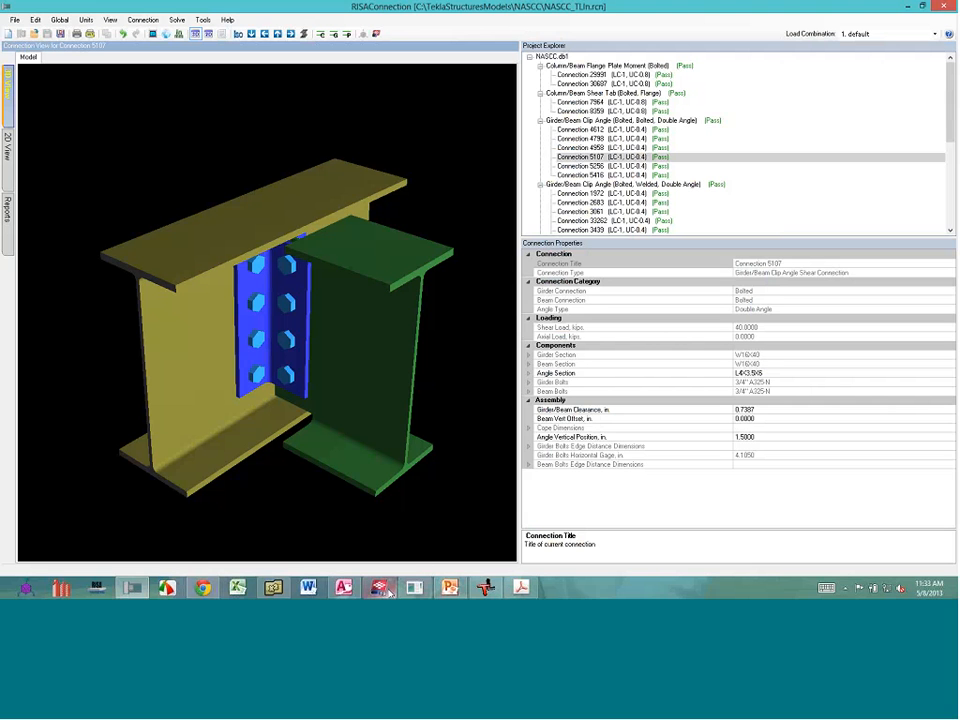
# Switch to Tekla Structures and show the RISAConnection results for the model in the RISA TeklaLink window
pyautogui.moveTo(381, 590)
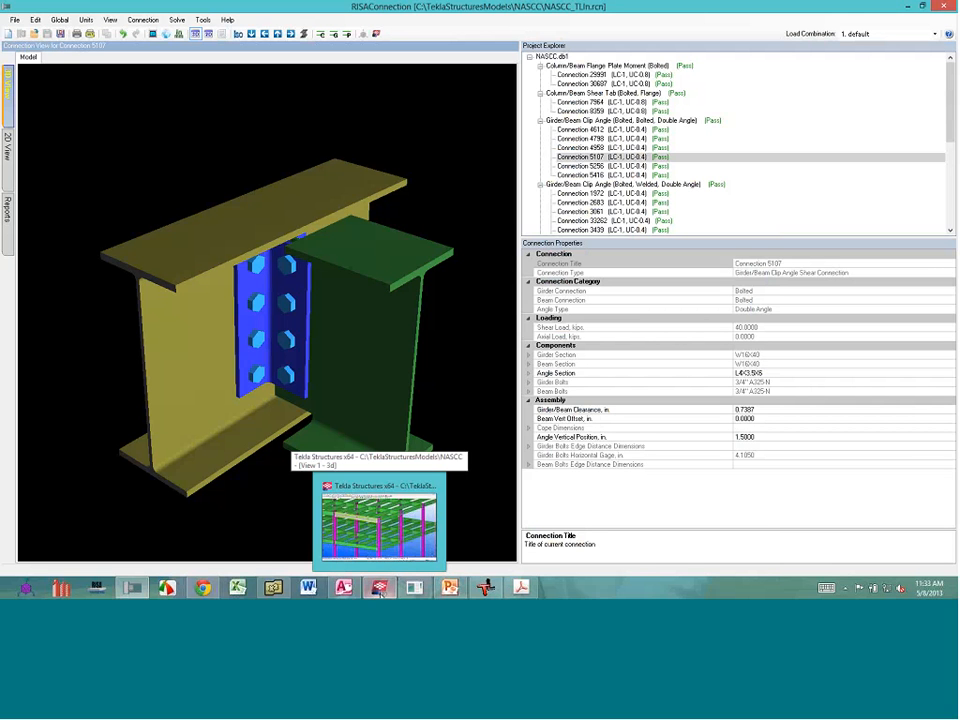
pyautogui.click(380, 591)
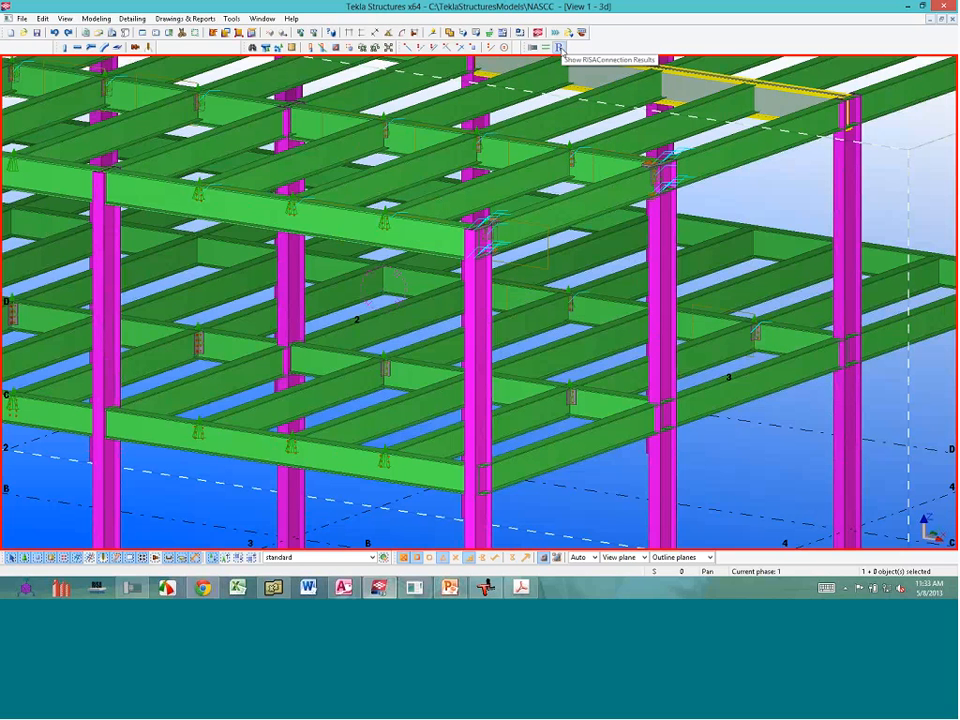
pyautogui.click(560, 47)
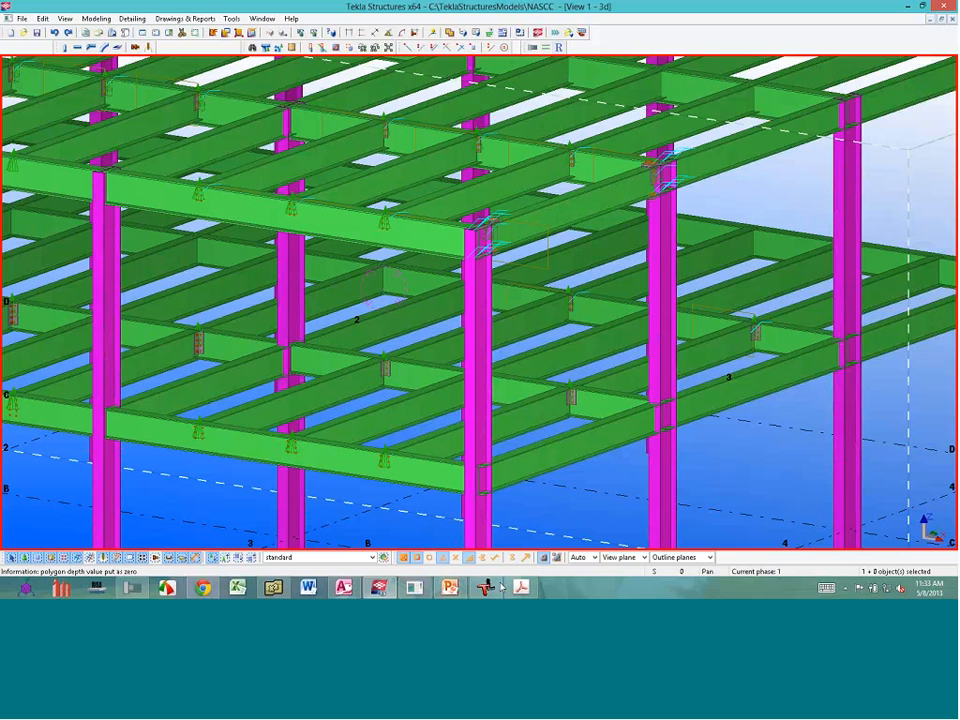
pyautogui.click(486, 588)
pyautogui.moveTo(486, 589)
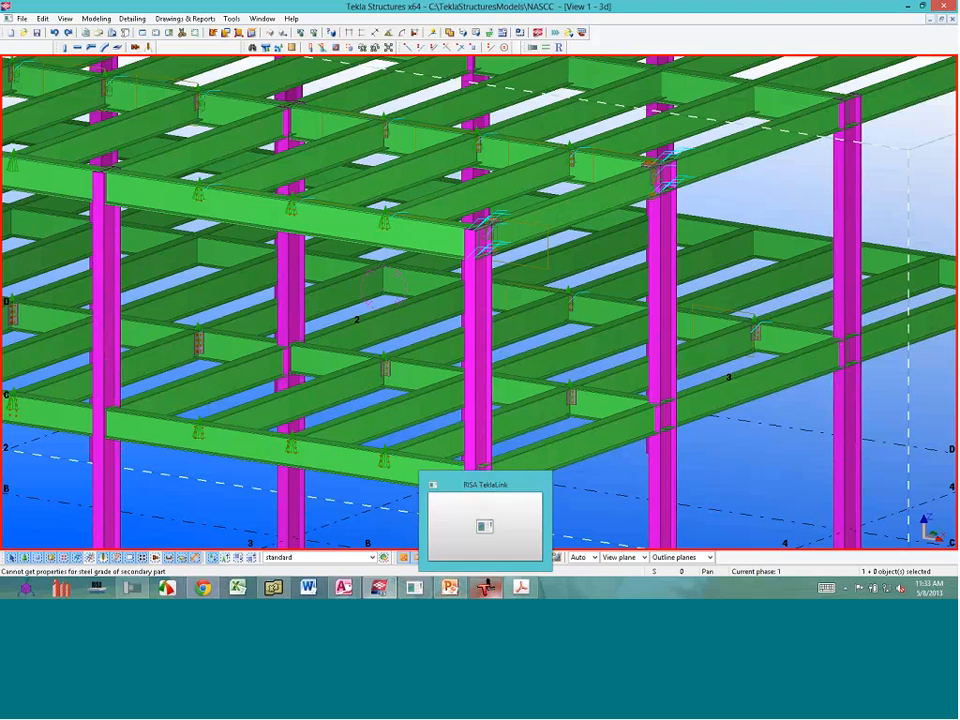
# Reposition and widen the RISA TeklaLink window, enlarging its connection list so the full group names and results can be read
pyautogui.moveTo(584, 166); pyautogui.dragTo(615, 125)
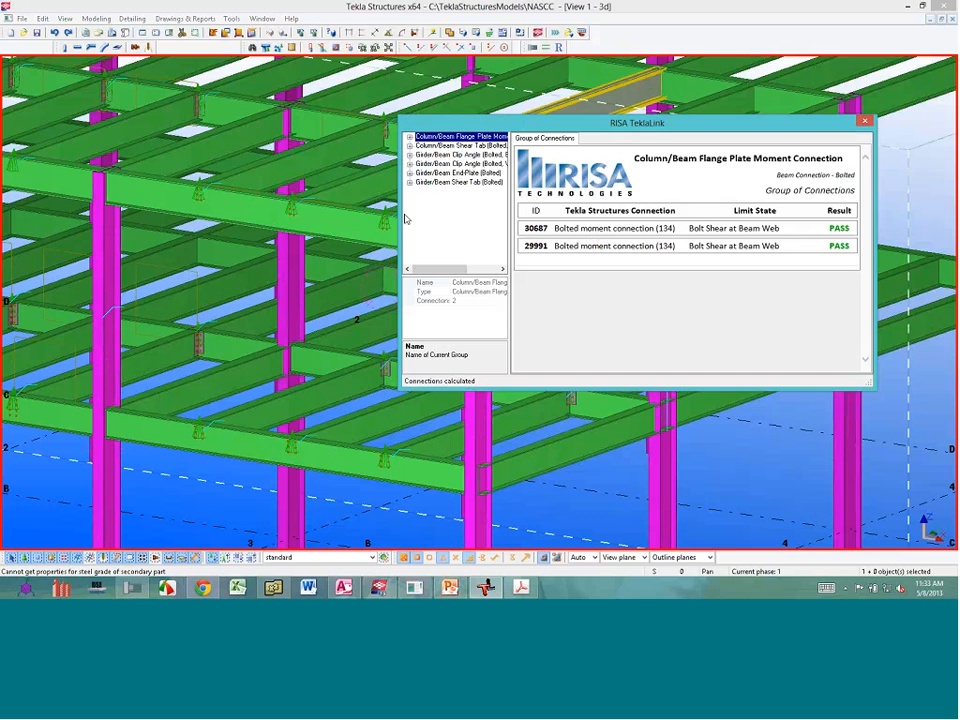
pyautogui.moveTo(400, 218); pyautogui.dragTo(315, 218)
pyautogui.moveTo(444, 218); pyautogui.dragTo(534, 237)
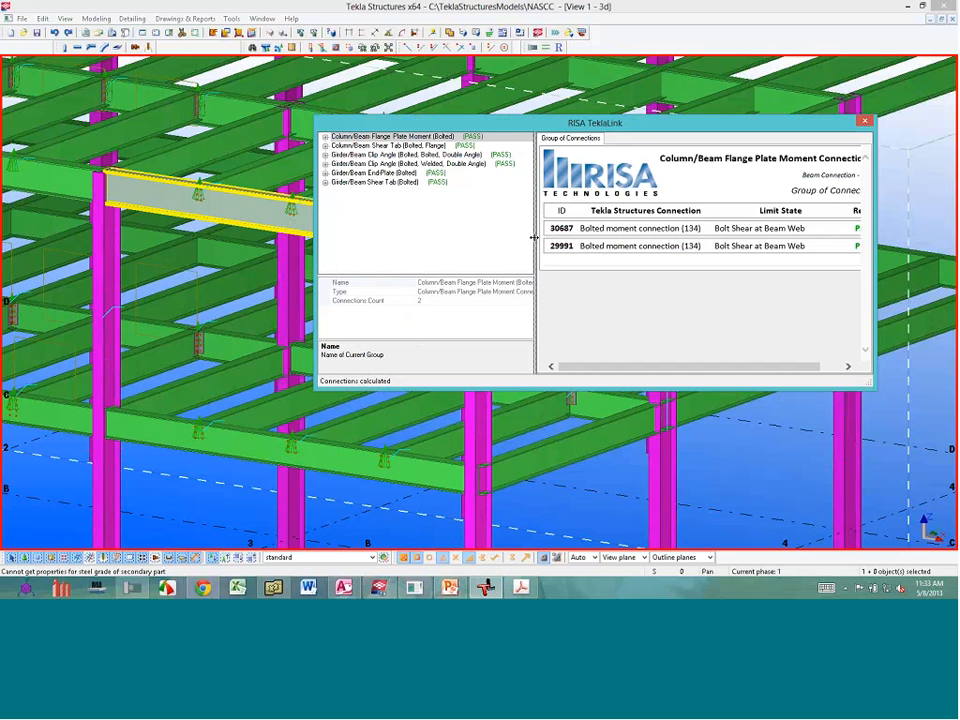
pyautogui.moveTo(534, 237); pyautogui.dragTo(529, 242)
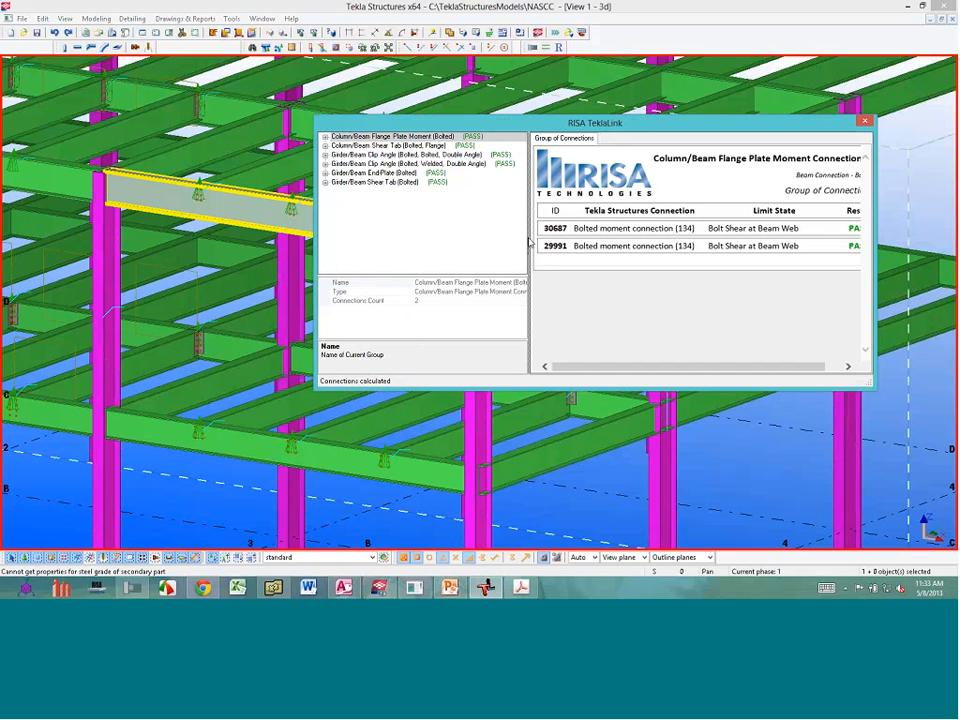
# Expand the end plate and both clip angle groups, widen the results window and show the design results for Connection 4798
pyautogui.click(325, 183)
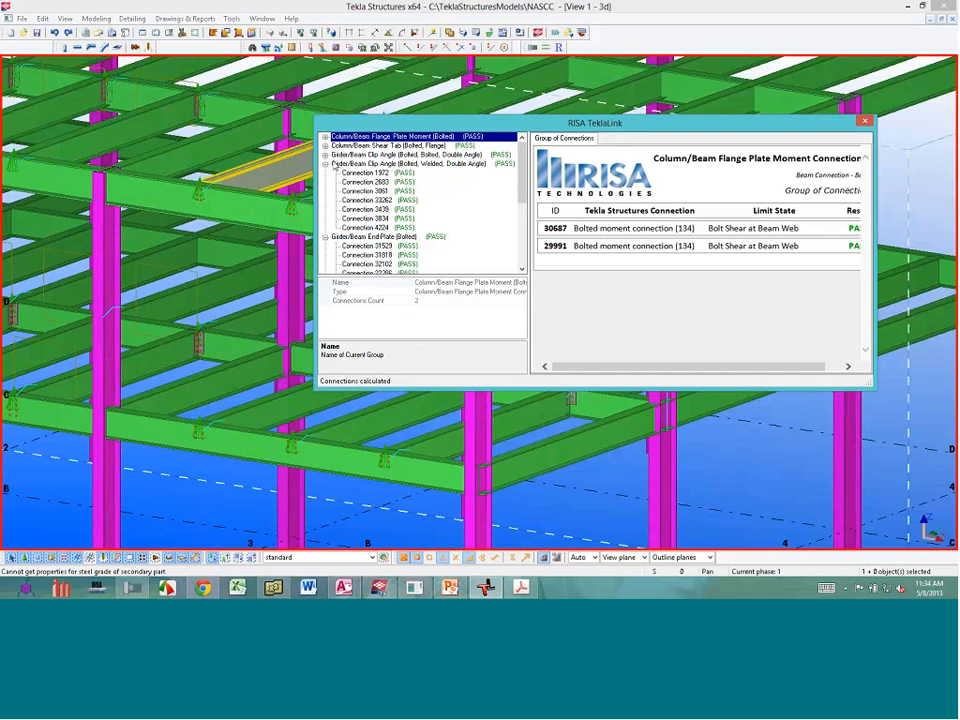
pyautogui.click(326, 156)
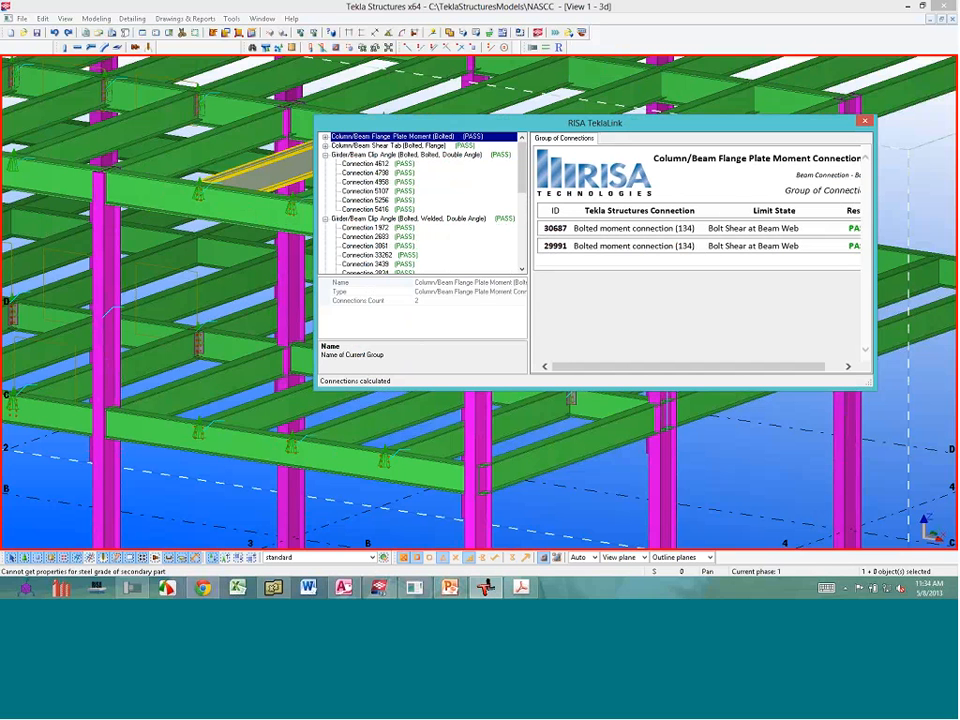
pyautogui.moveTo(875, 251); pyautogui.dragTo(926, 251)
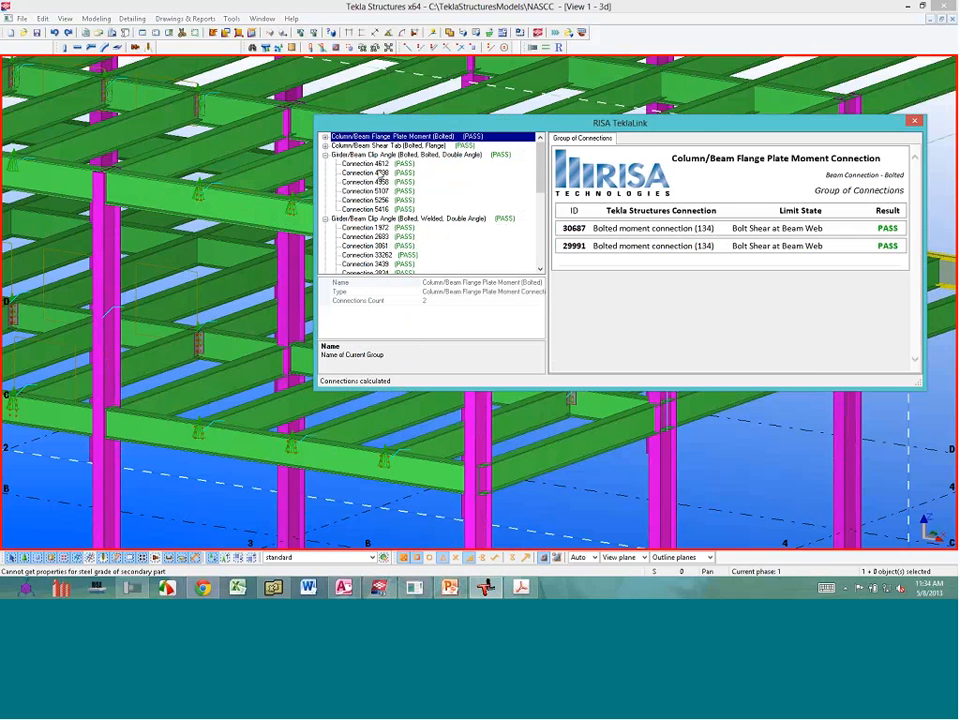
pyautogui.click(380, 173)
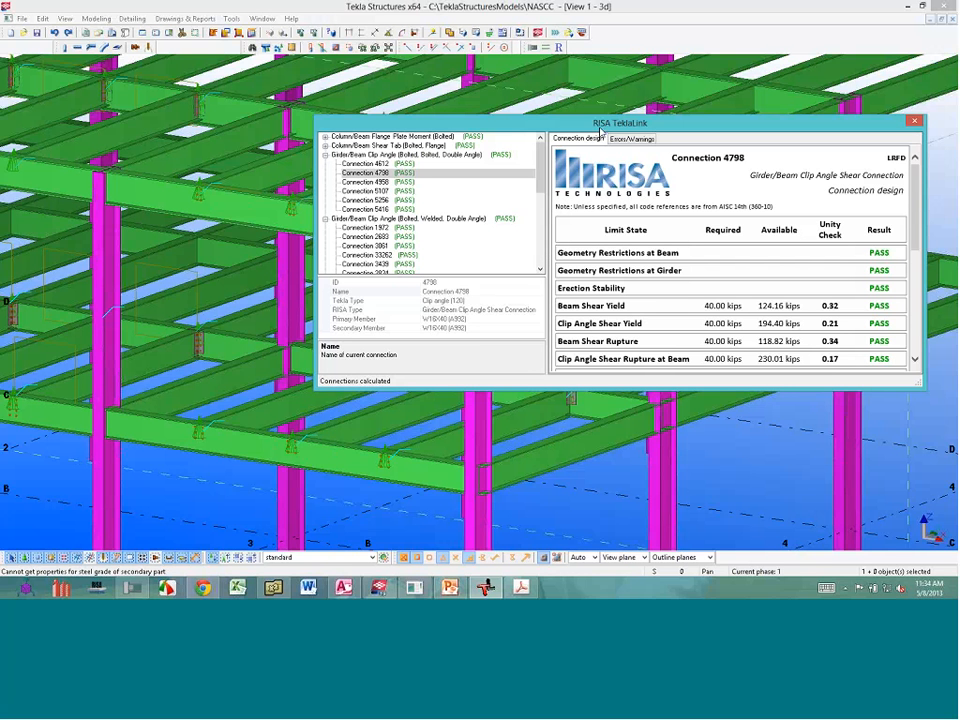
# Move the results window lower and view flange plate moment connections 29991 and 30687 with their locations in the model
pyautogui.moveTo(600, 128); pyautogui.dragTo(600, 187)
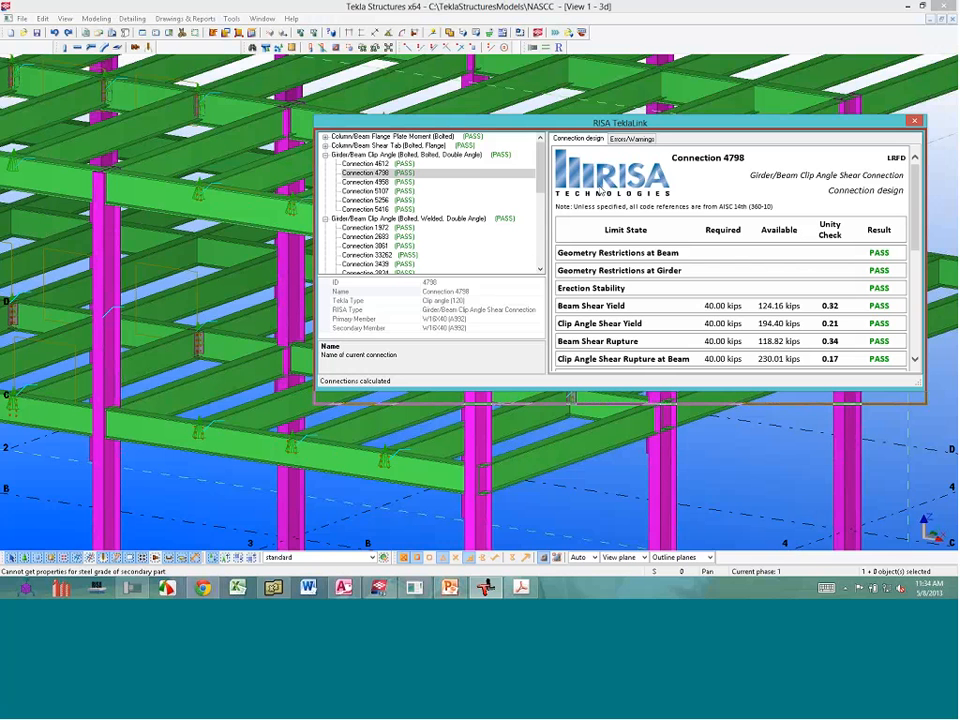
pyautogui.moveTo(600, 191); pyautogui.dragTo(601, 258)
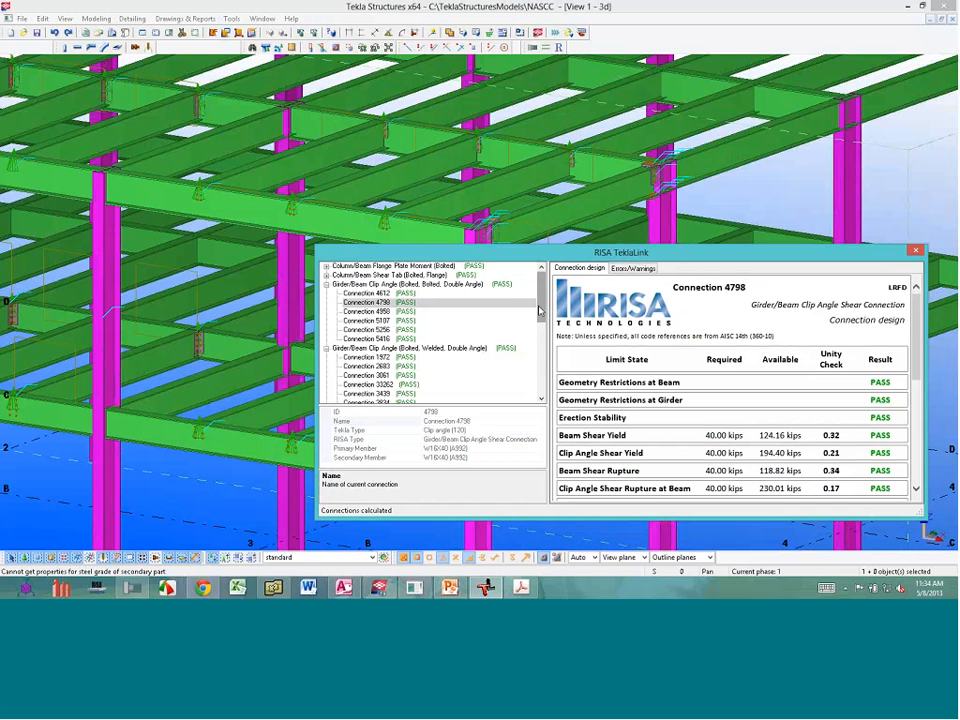
pyautogui.click(326, 267)
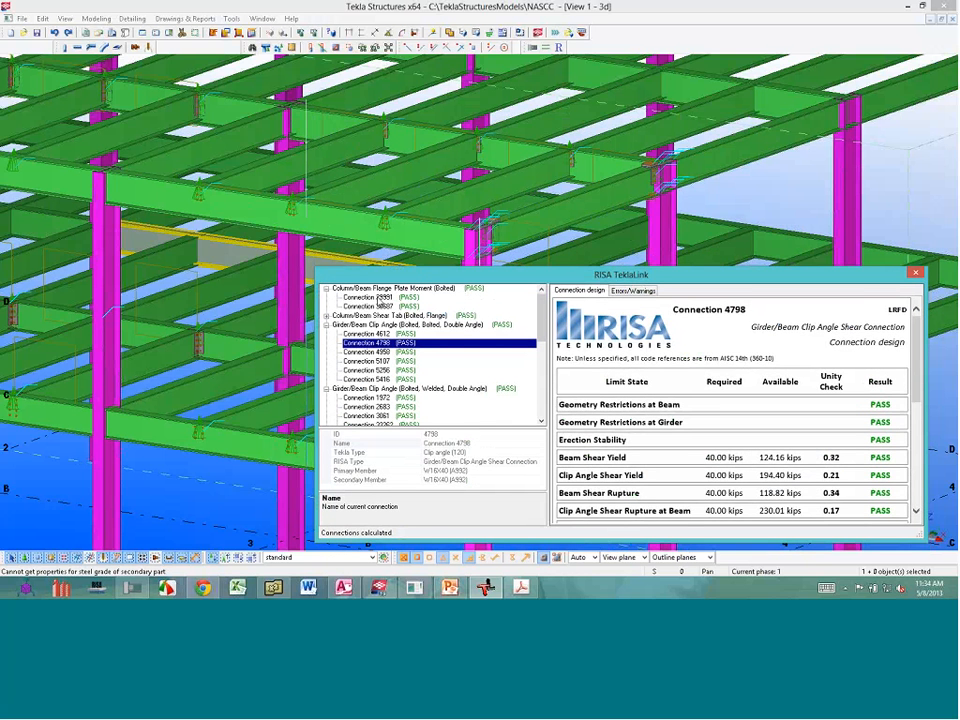
pyautogui.click(370, 297)
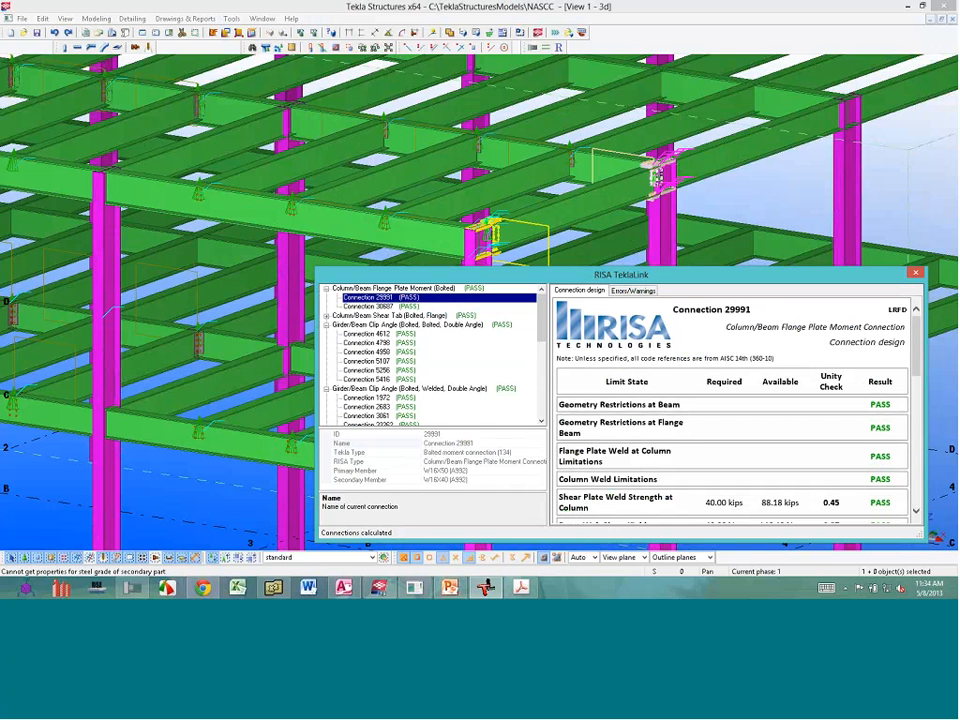
pyautogui.click(489, 230)
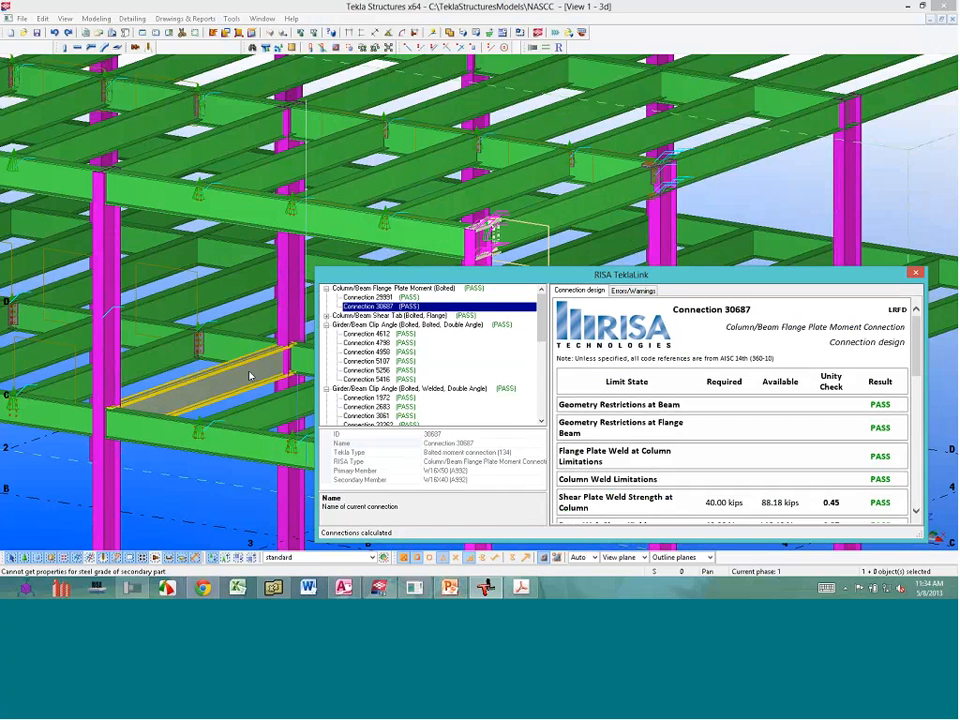
pyautogui.click(250, 376)
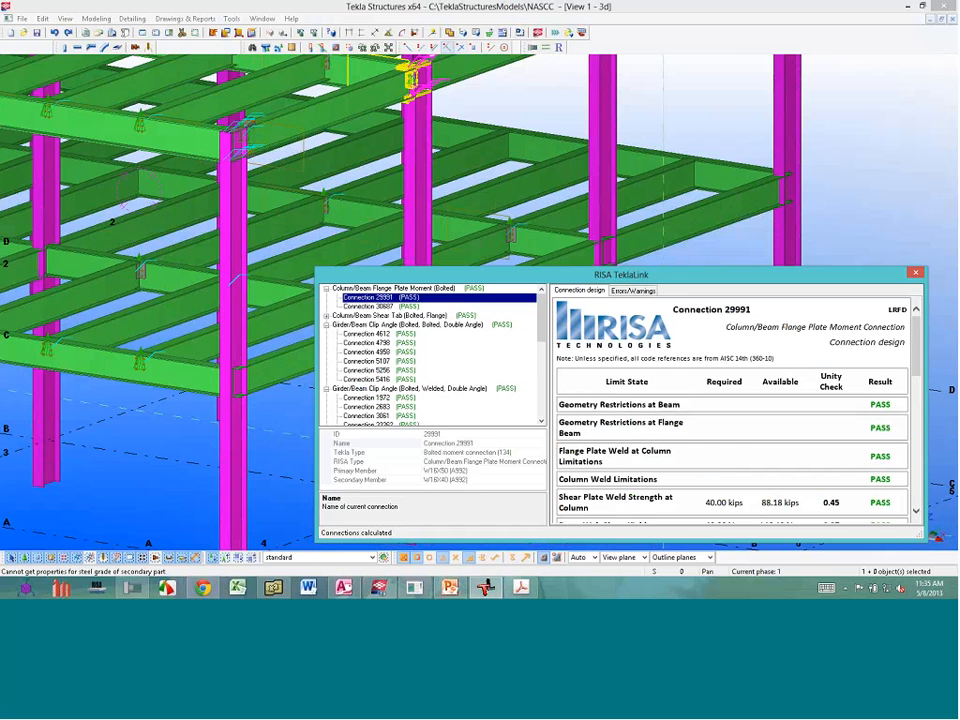
pyautogui.click(381, 306)
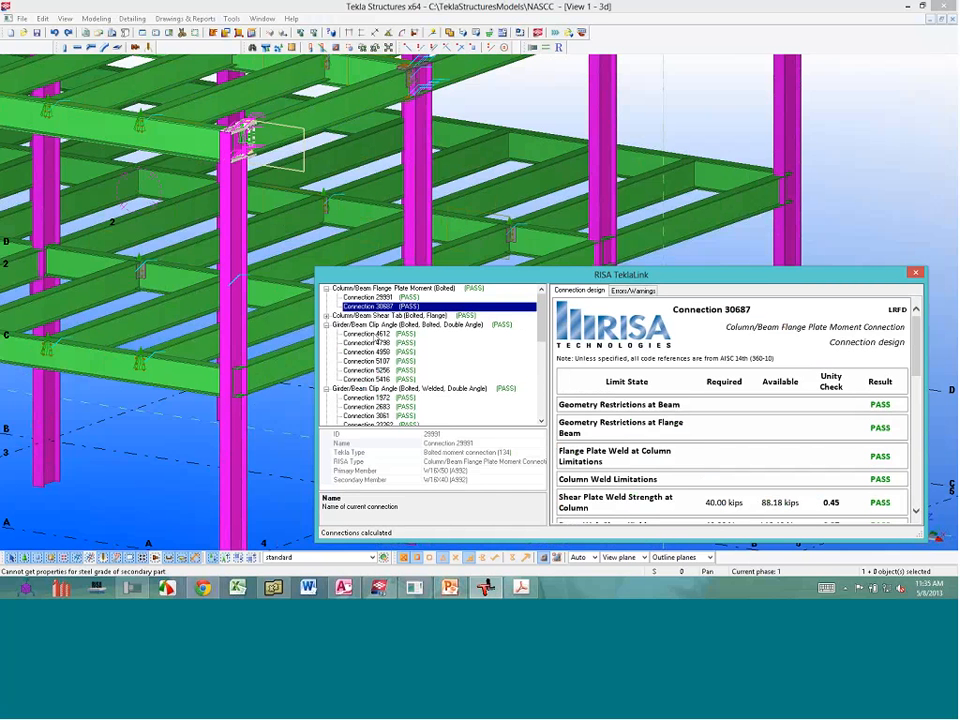
# Locate welded clip angle Connection 1972 in the model and show its design results in the RISA TeklaLink window
pyautogui.scroll(-1, 372, 350)
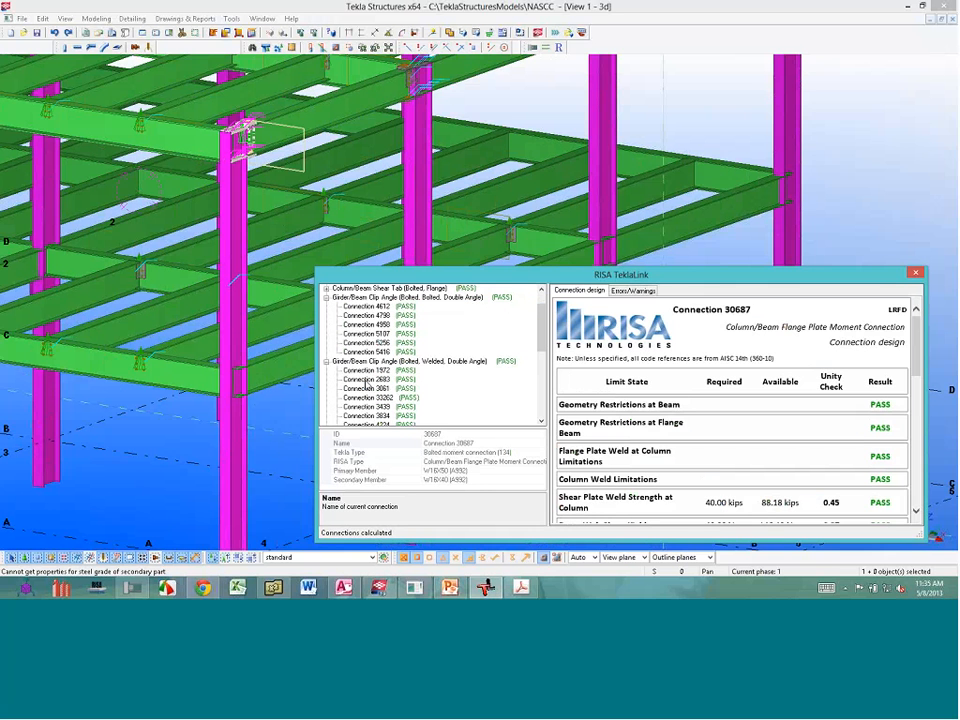
pyautogui.click(367, 370)
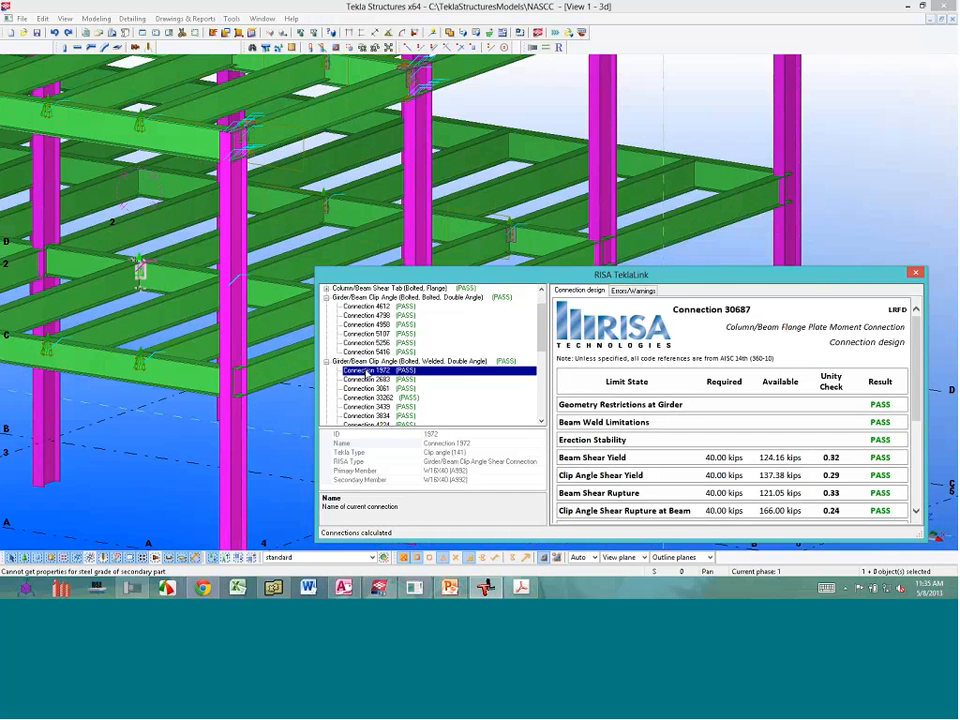
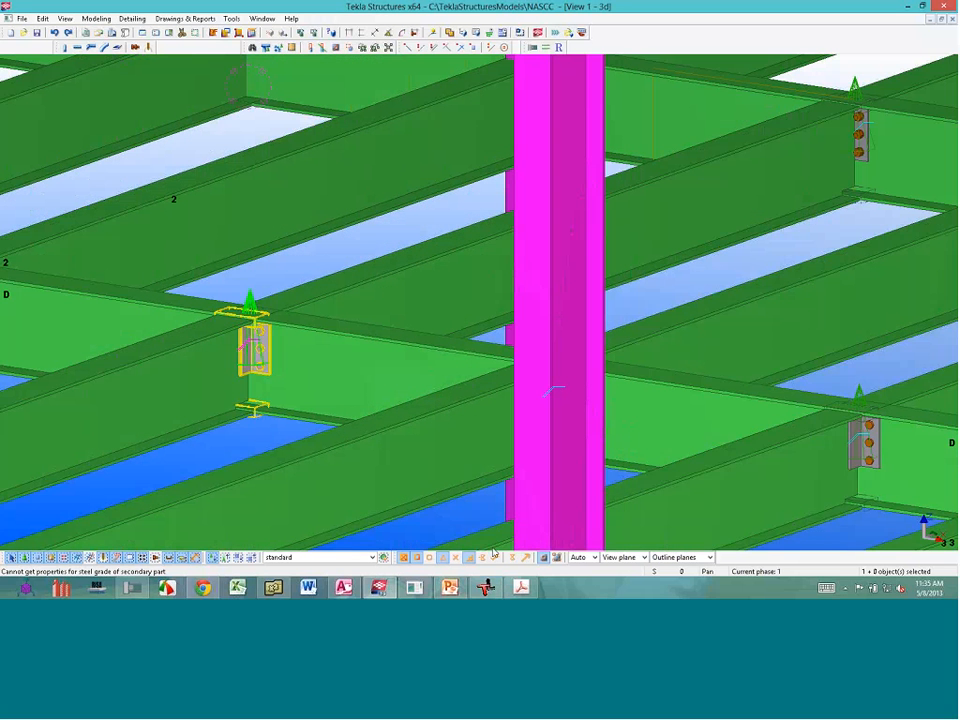
pyautogui.click(485, 587)
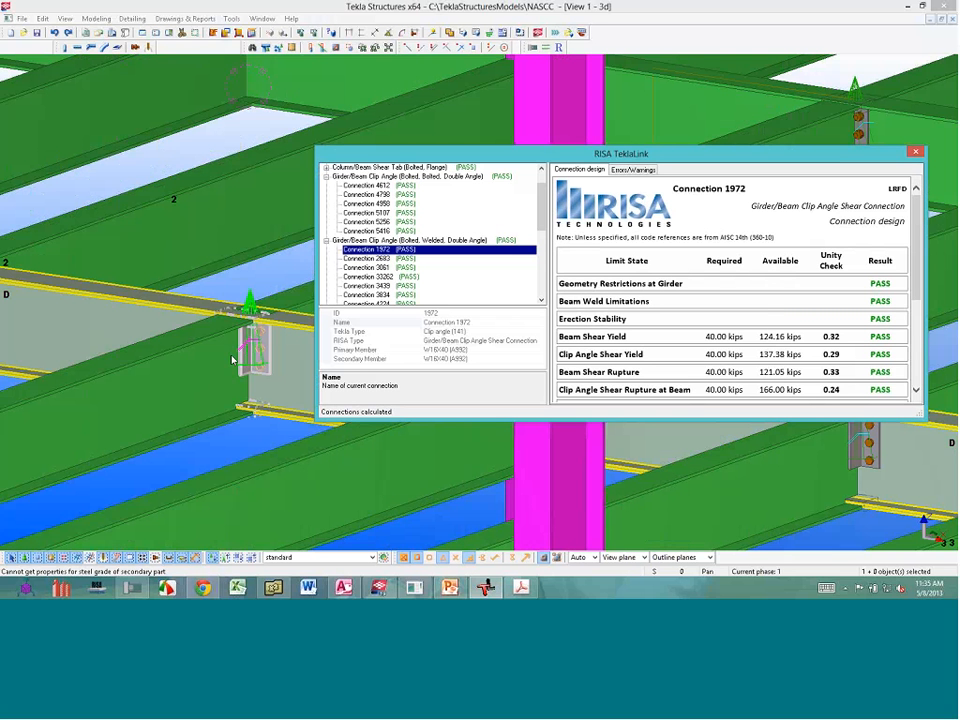
# Examine the bolt and weld options in the Clip angle (141) properties of Connection 1972 and cancel without changes
pyautogui.doubleClick(252, 352)
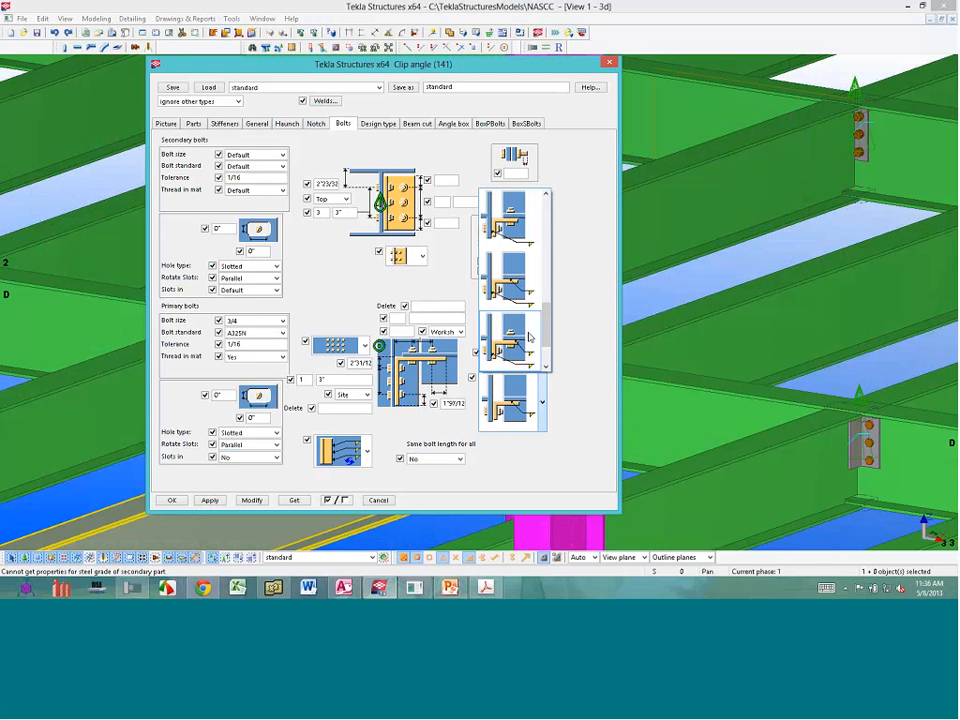
pyautogui.click(583, 339)
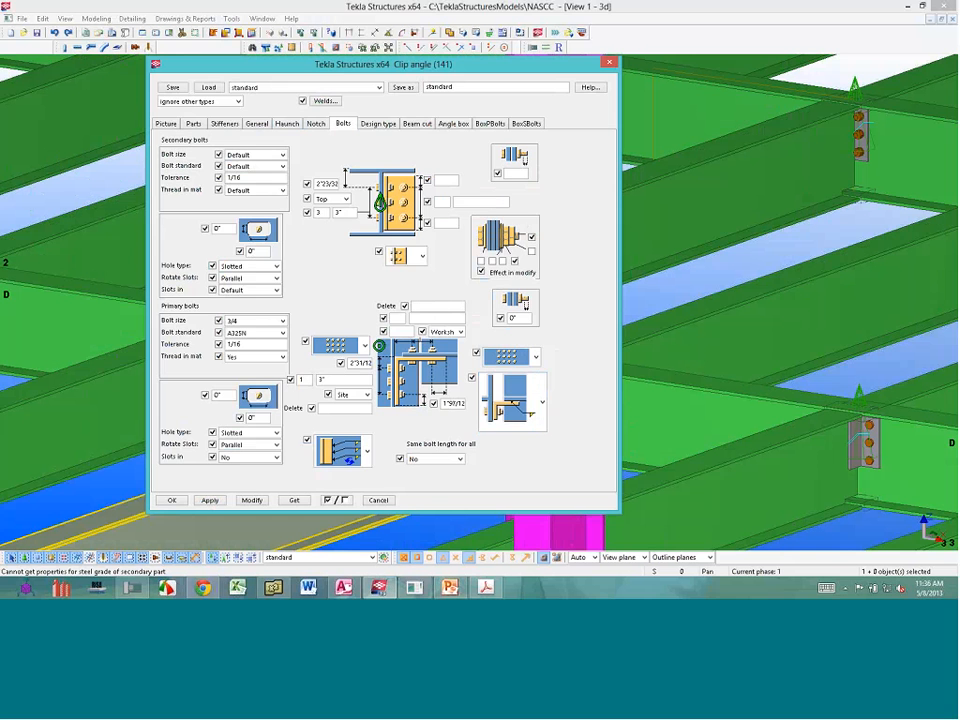
pyautogui.click(379, 500)
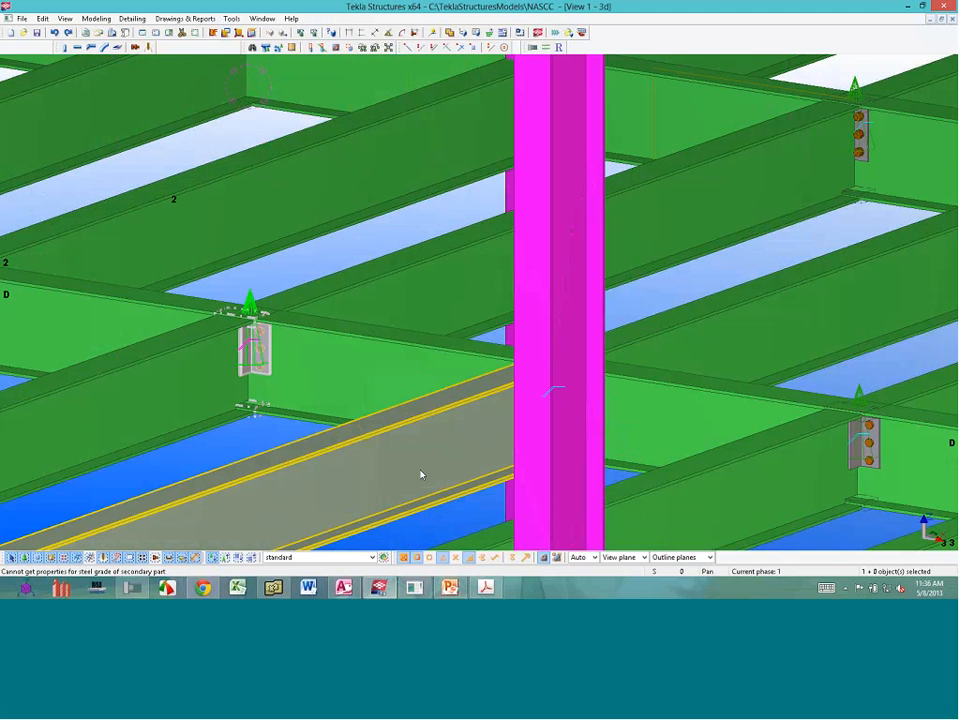
# Examine the framing around the Connection 1972 clip angle, taking in the neighbouring beams, columns and connections
pyautogui.scroll(-1, 421, 475)
pyautogui.scroll(-1, 421, 475)
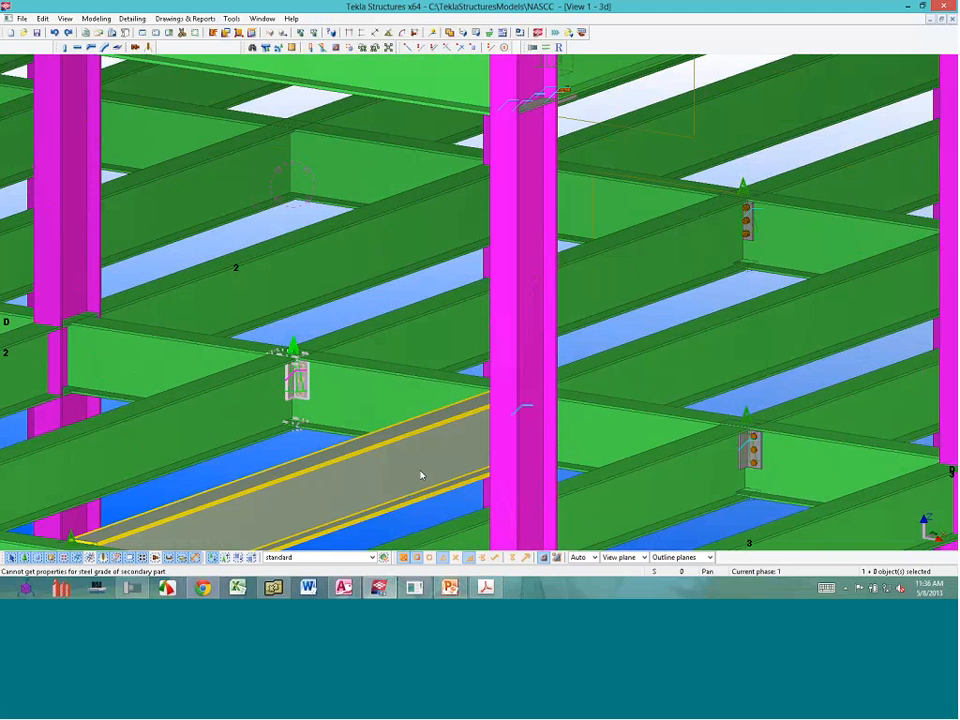
pyautogui.scroll(-1, 421, 475)
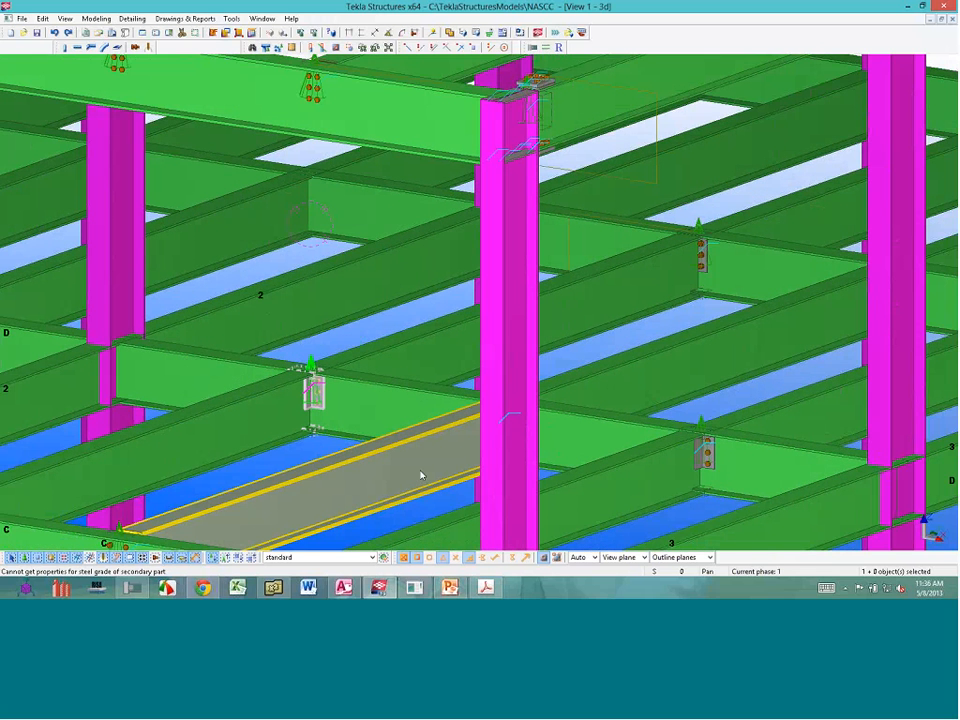
pyautogui.keyDown('shift'); pyautogui.click(322, 352); pyautogui.keyUp('shift')
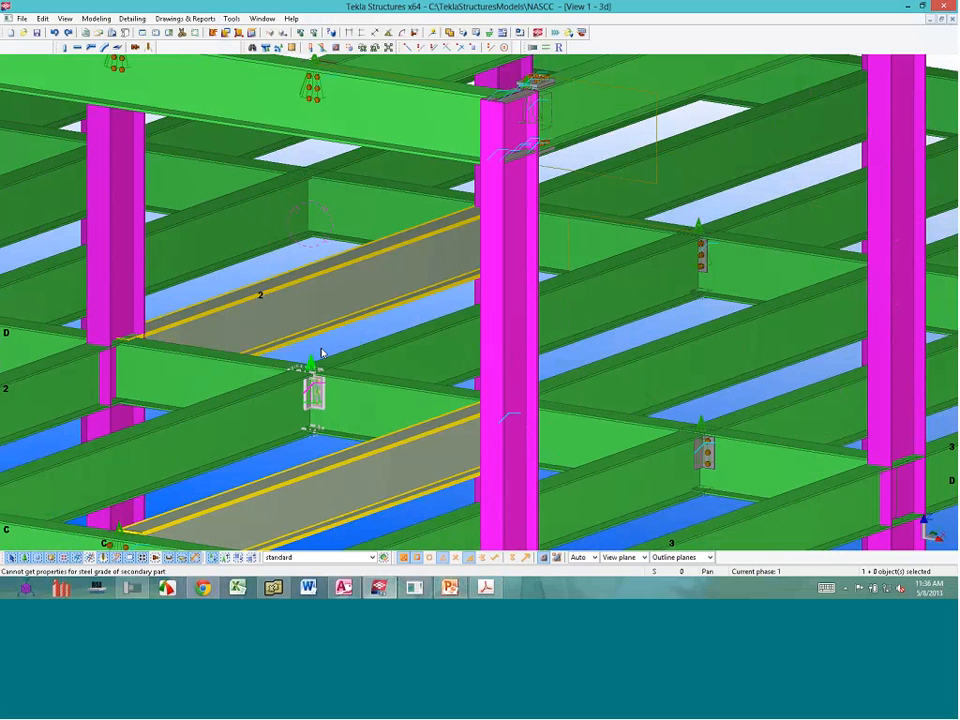
pyautogui.click(326, 372)
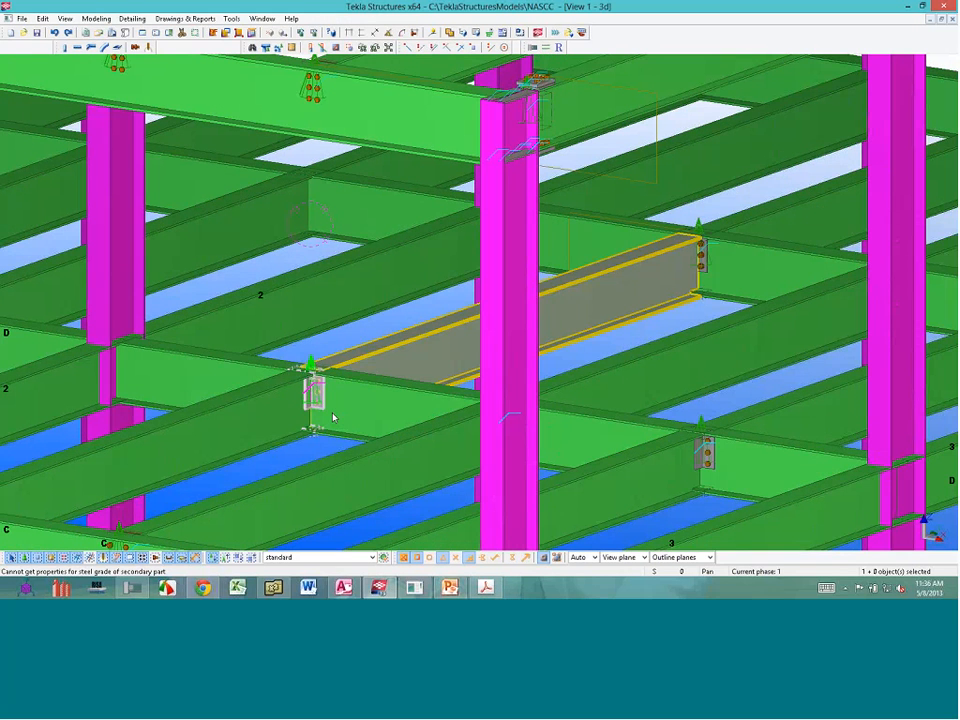
pyautogui.click(334, 418)
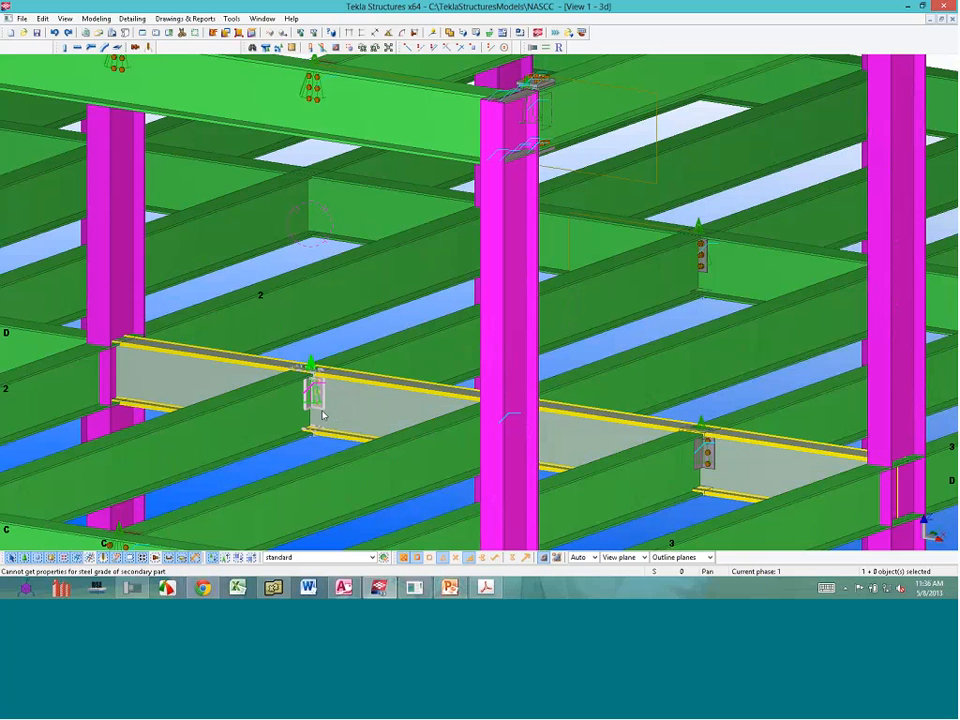
pyautogui.scroll(-3, 323, 415)
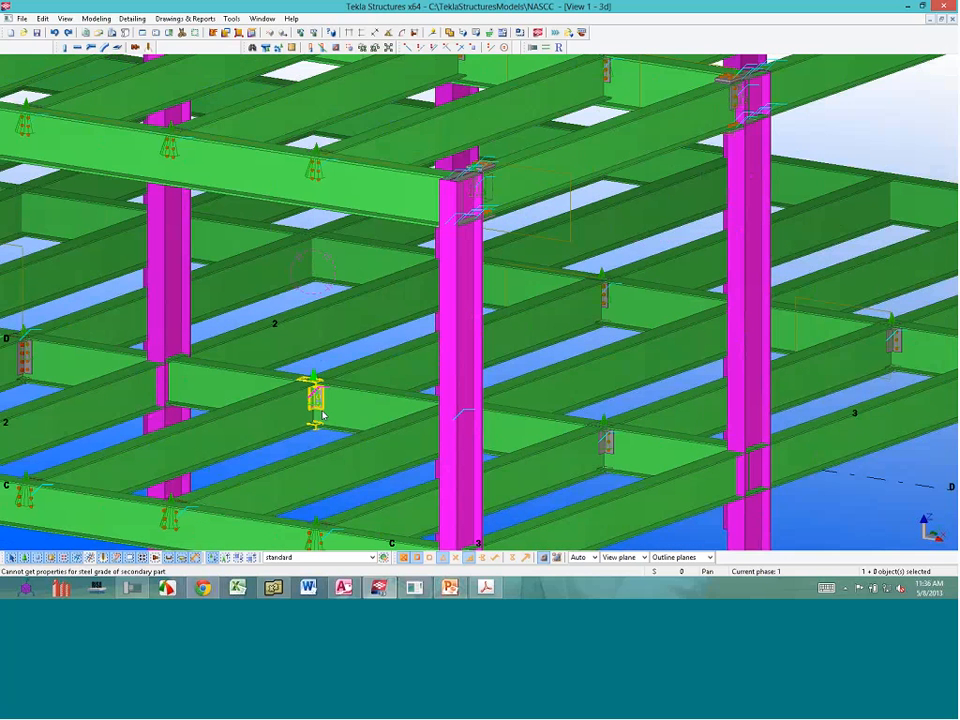
pyautogui.moveTo(558, 279); pyautogui.dragTo(330, 284, button='middle')
pyautogui.scroll(-1, 330, 284)
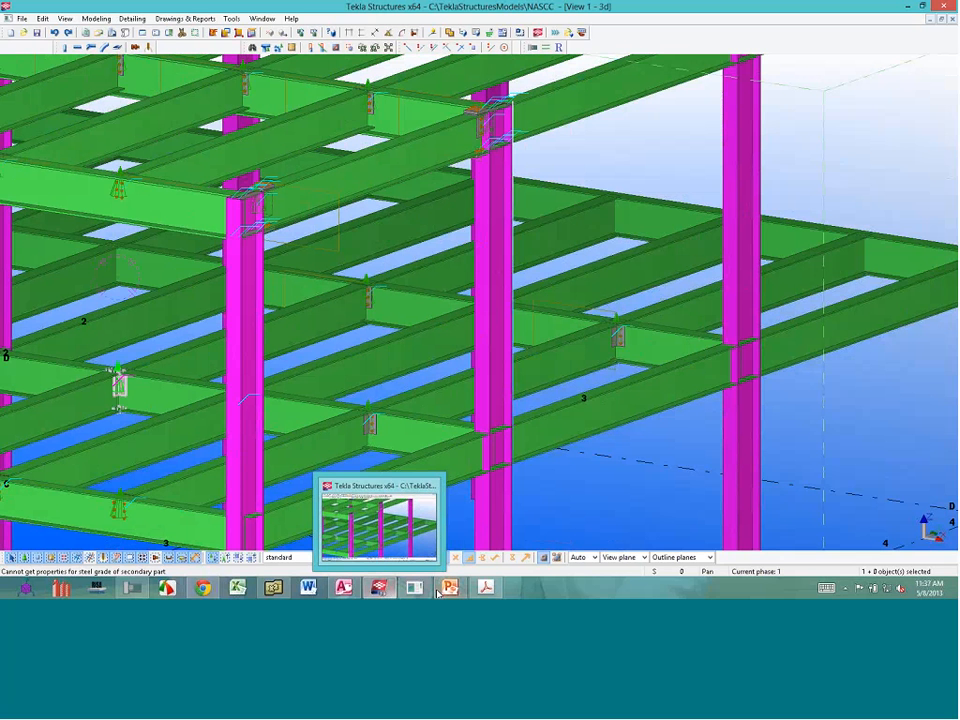
# Switch to the NASCC_Tekla link.ppt presentation in PowerPoint and start the slide show at the Supported Connections slide
pyautogui.moveTo(447, 590)
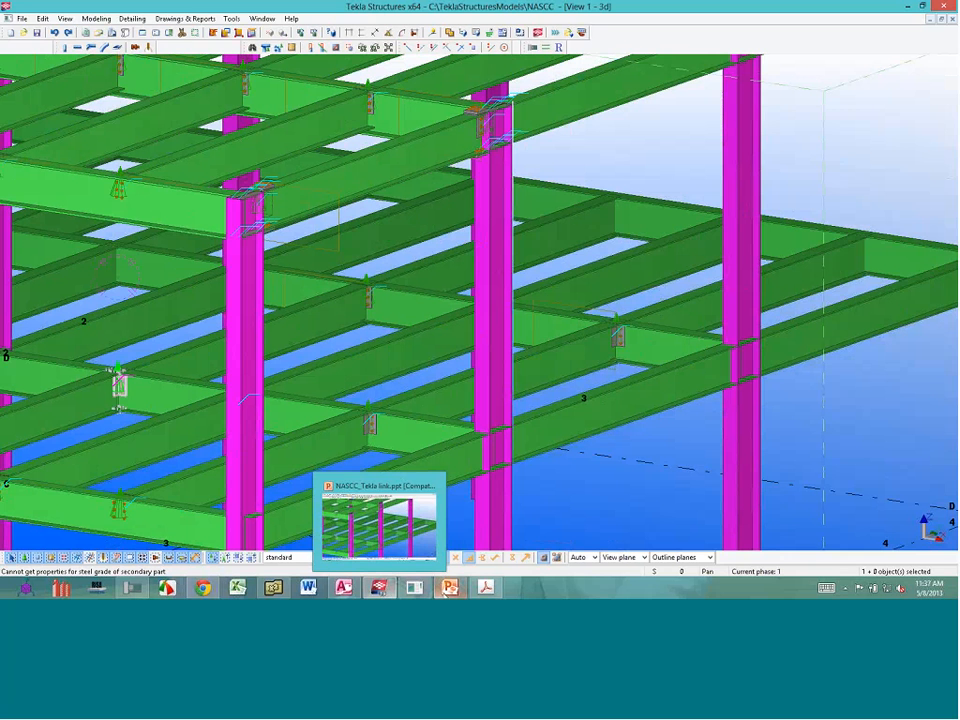
pyautogui.click(449, 588)
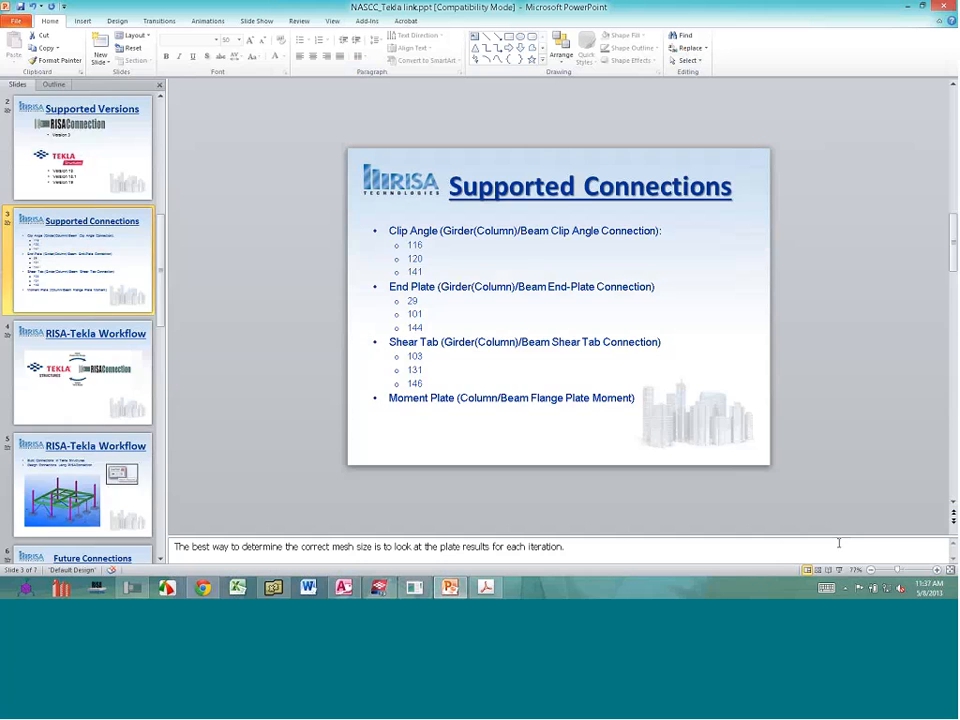
pyautogui.click(66, 147)
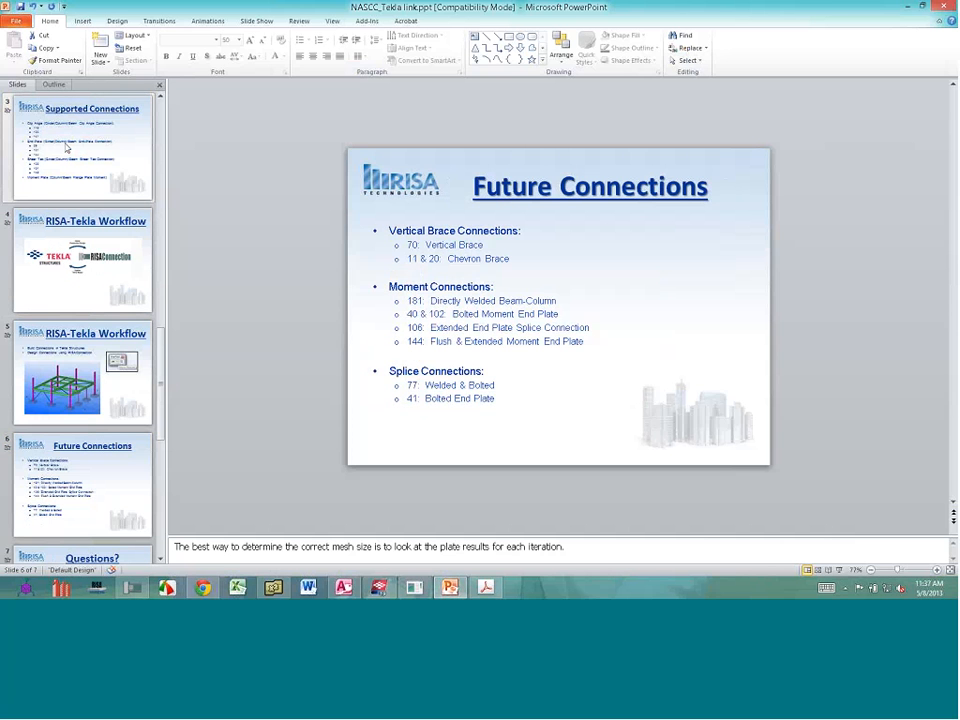
pyautogui.hotkey('shift', 'F5')
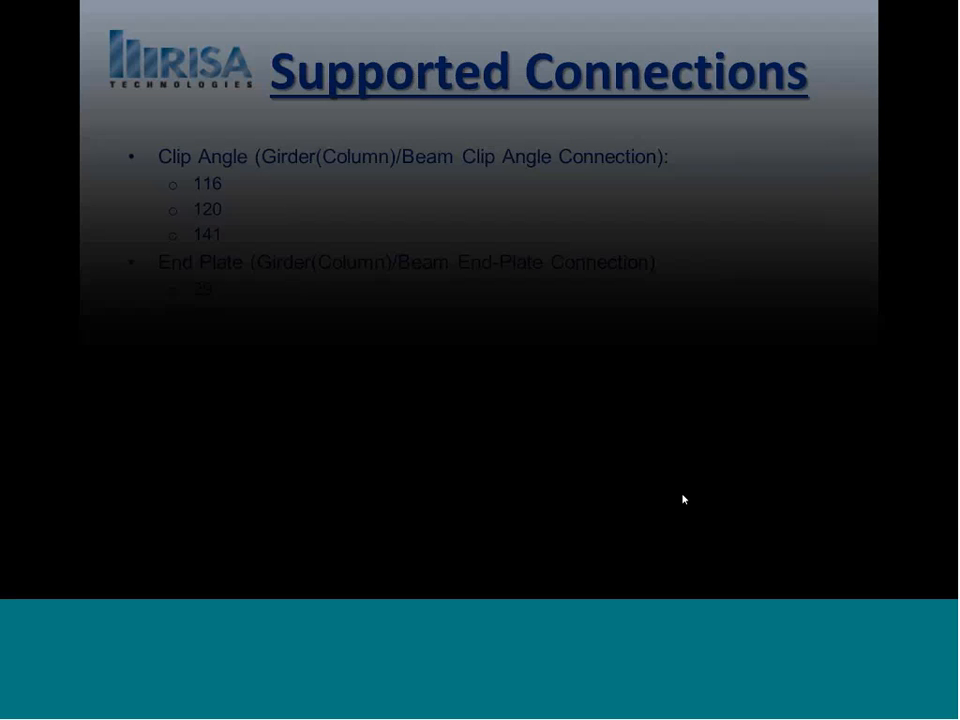